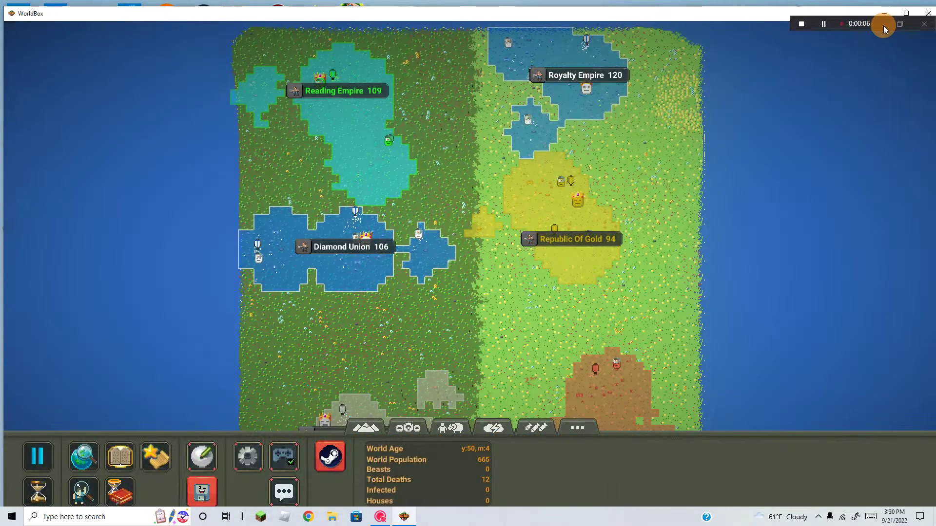
Step: Maximize the WorldBox window and pan toward the southern kingdoms
left_click_drag(879, 24, 853, 74)
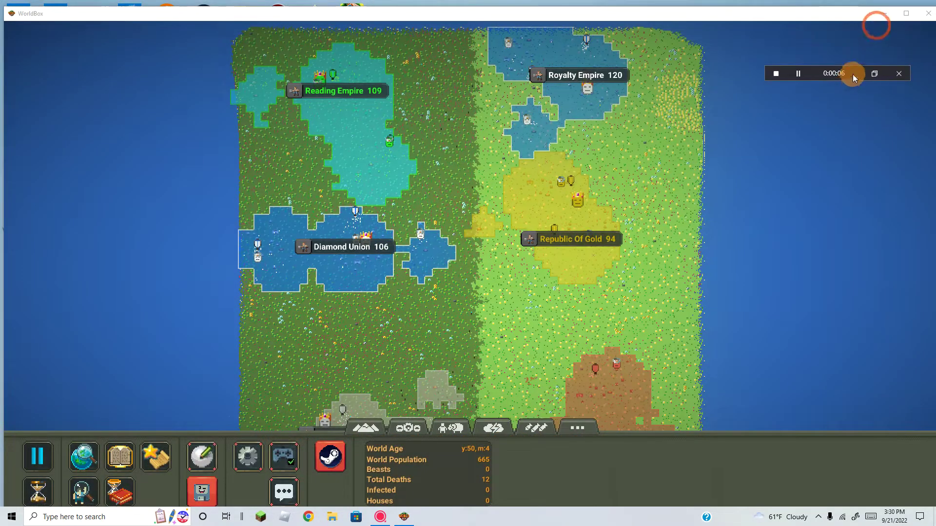
left_click(903, 9)
left_click_drag(647, 267, 400, 267)
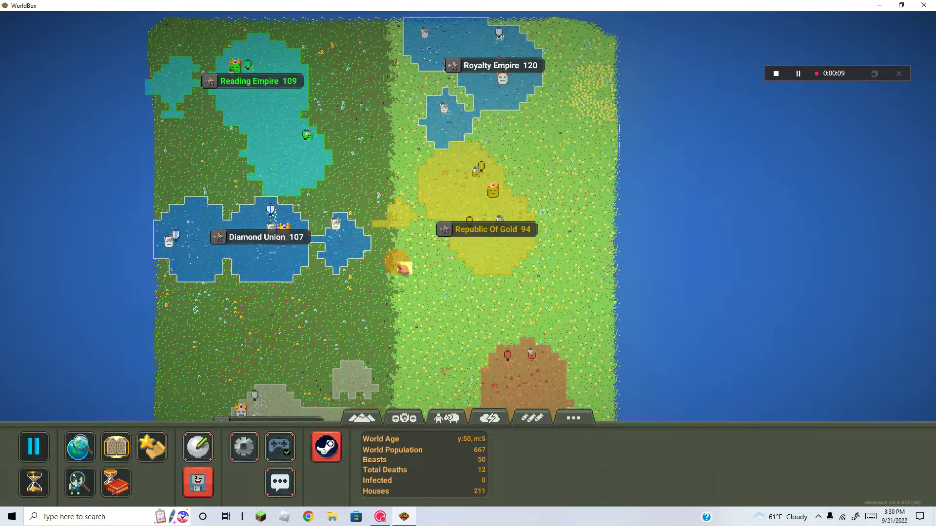
key("Down")
key("Down")
key("Down")
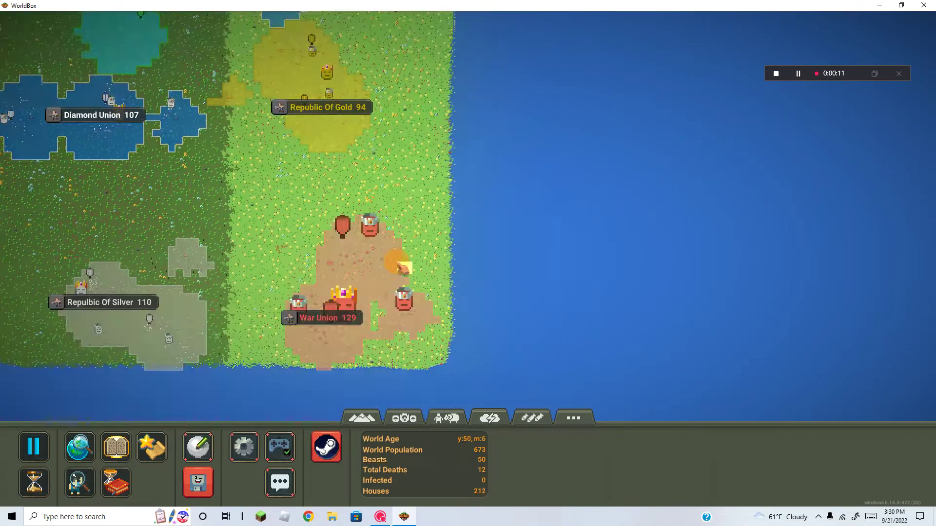
scroll(401, 264, "up", 5)
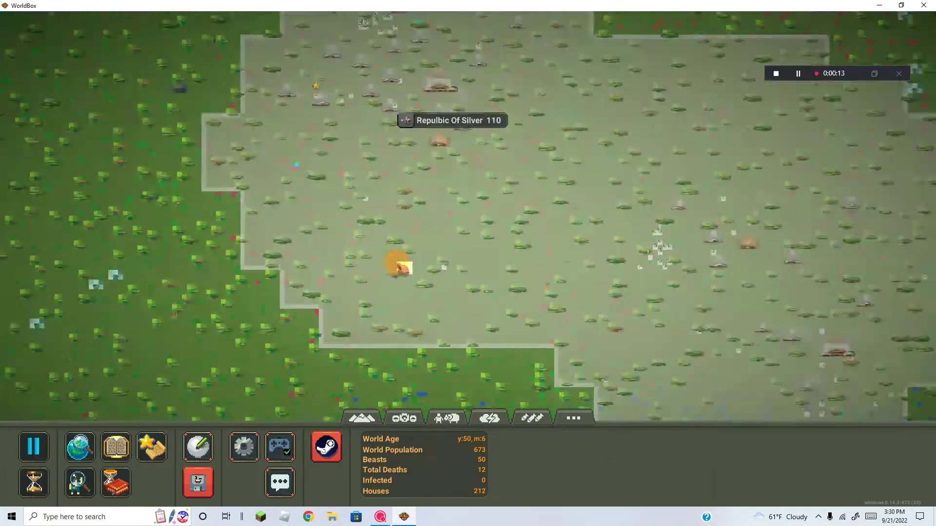
scroll(401, 265, "up", 3)
Step: Pan over Republic Of Silver's villages, Diamond Union and the southern kingdoms
left_click_drag(401, 265, 524, 178)
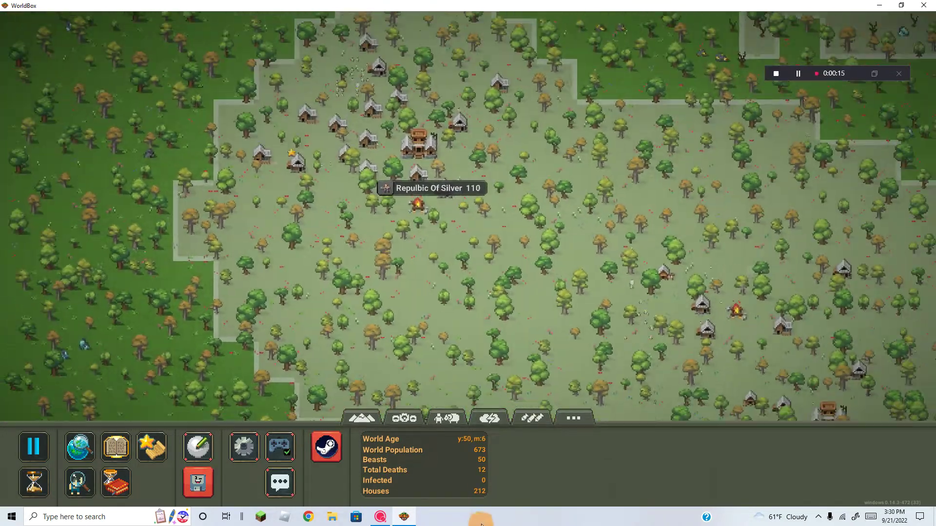
scroll(439, 242, "down", 3)
scroll(439, 242, "down", 3)
scroll(419, 260, "down", 3)
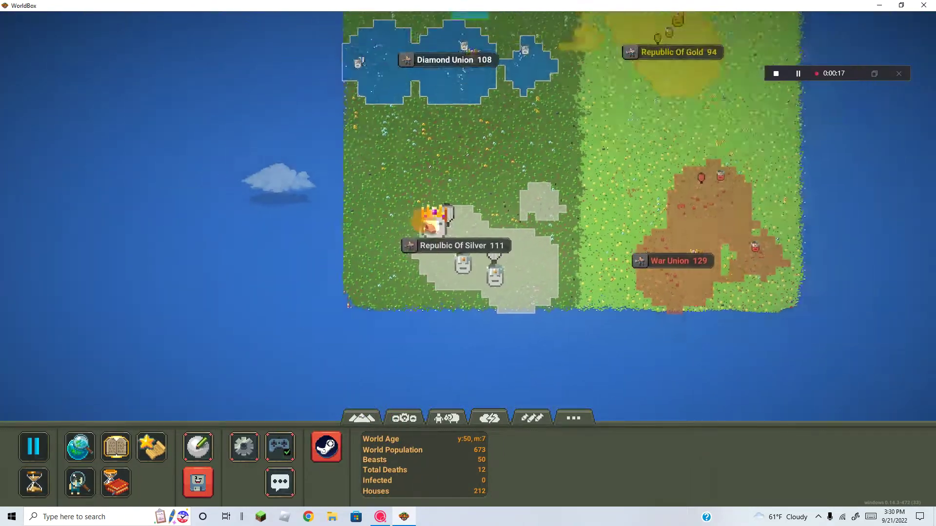
scroll(419, 260, "down", 2)
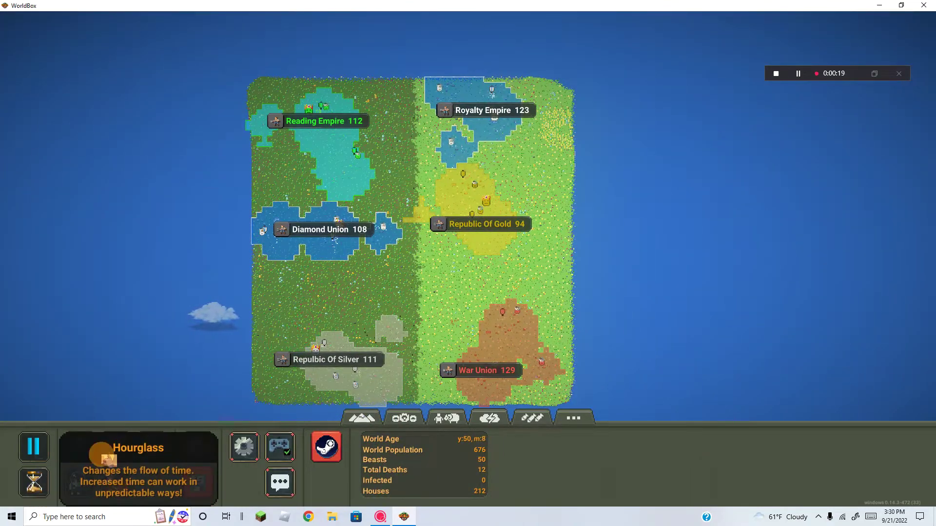
scroll(410, 220, "up", 5)
left_click_drag(409, 219, 505, 260)
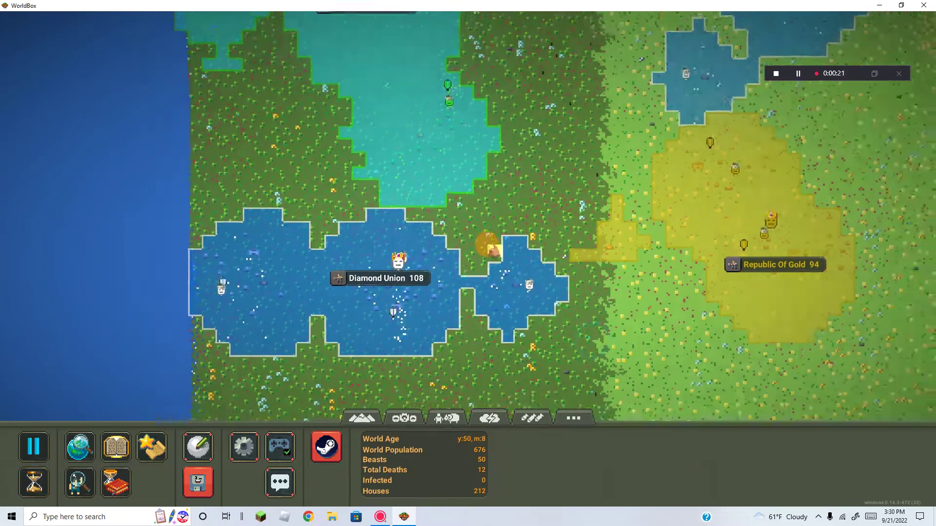
scroll(505, 261, "down", 1)
scroll(505, 260, "up", 1)
scroll(512, 257, "up", 2)
scroll(512, 256, "up", 2)
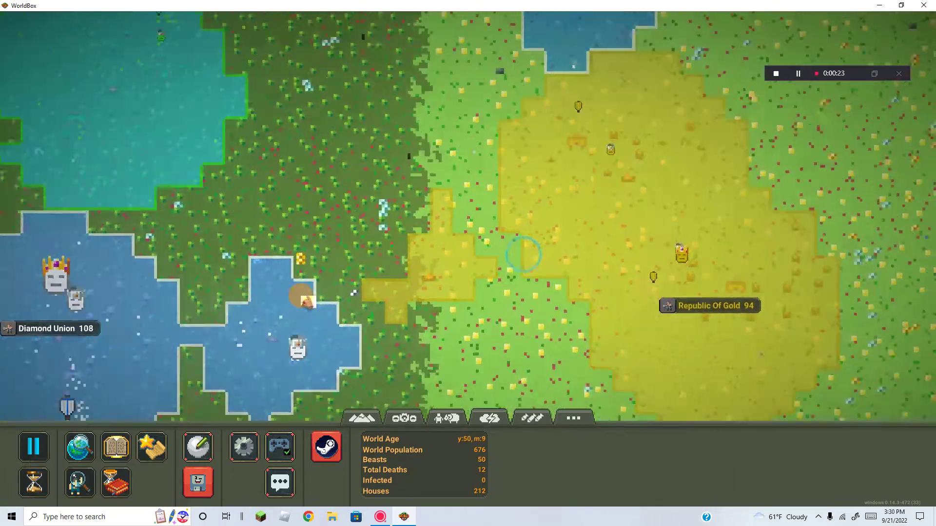
scroll(511, 256, "up", 2)
scroll(468, 219, "down", 3)
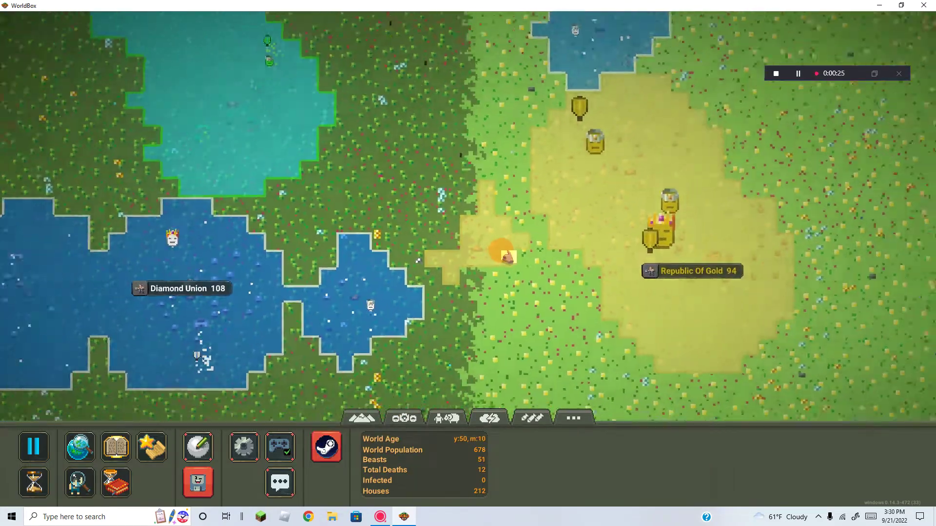
scroll(468, 220, "down", 2)
scroll(468, 219, "down", 2)
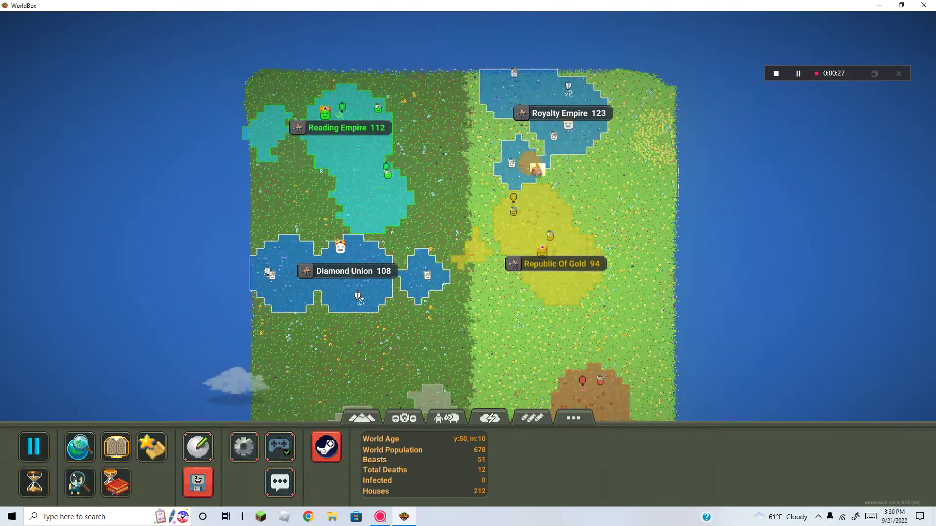
left_click_drag(468, 219, 446, 262)
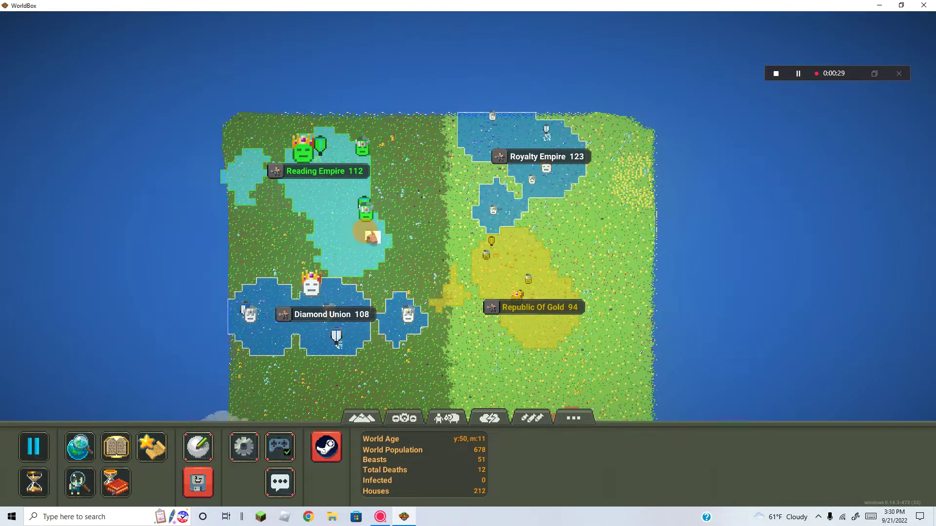
left_click_drag(434, 329, 409, 111)
left_click_drag(410, 278, 395, 172)
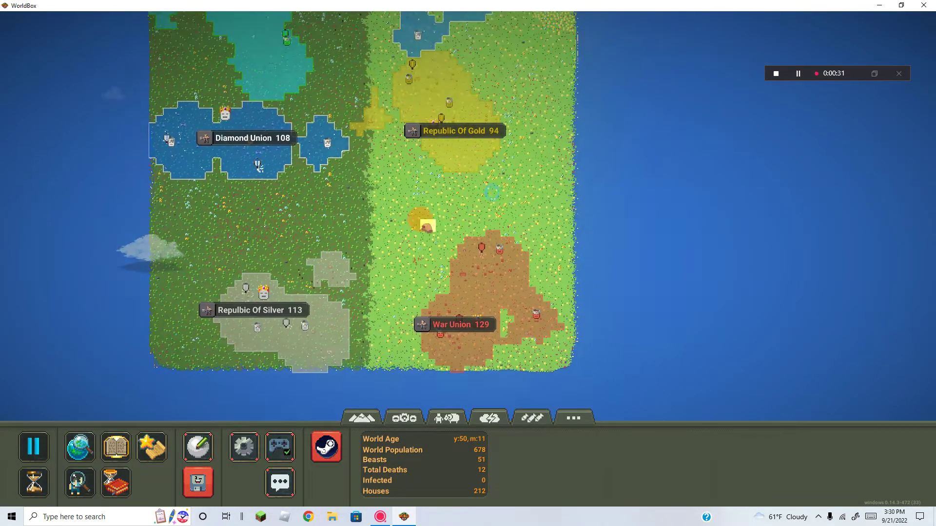
scroll(395, 170, "up", 2)
scroll(395, 175, "up", 2)
scroll(365, 219, "up", 2)
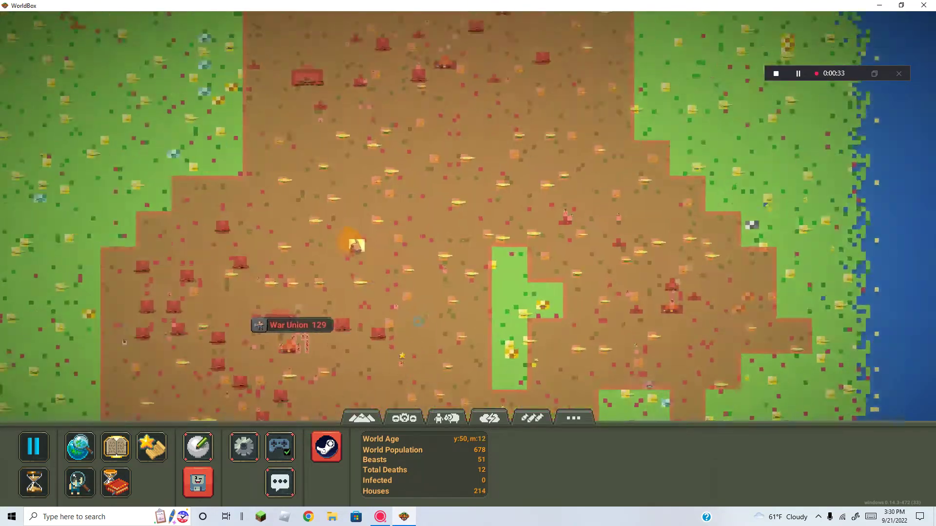
scroll(349, 238, "down", 3)
scroll(350, 238, "down", 2)
scroll(350, 237, "up", 3)
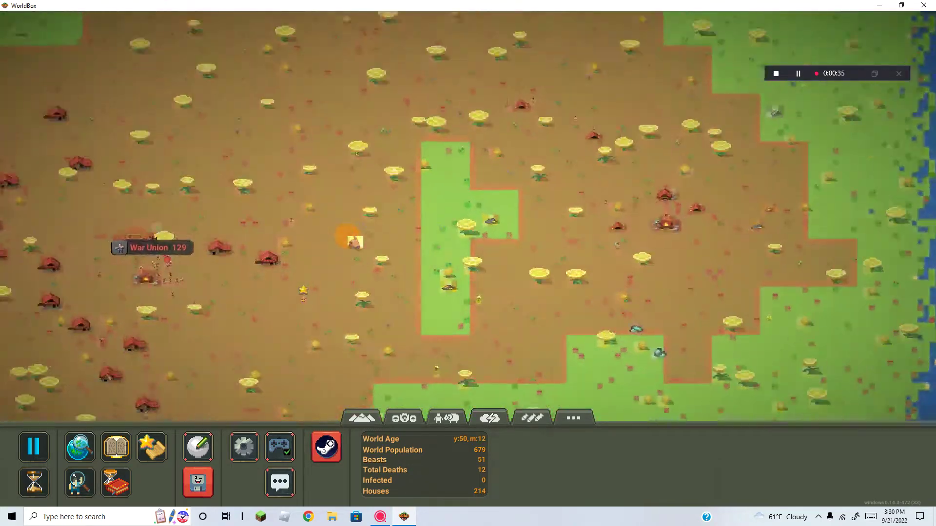
scroll(350, 238, "up", 2)
scroll(350, 238, "down", 2)
scroll(350, 237, "down", 2)
scroll(350, 238, "down", 2)
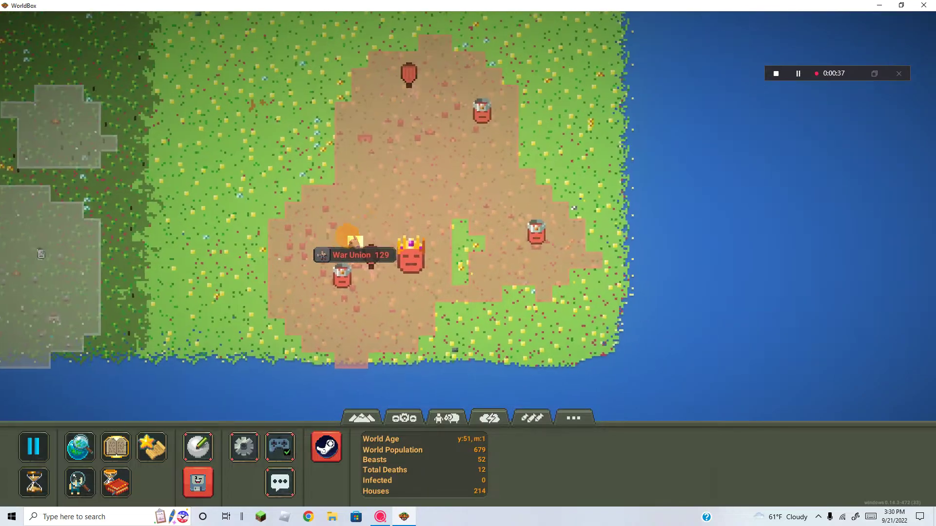
scroll(381, 227, "down", 2)
left_click(410, 256)
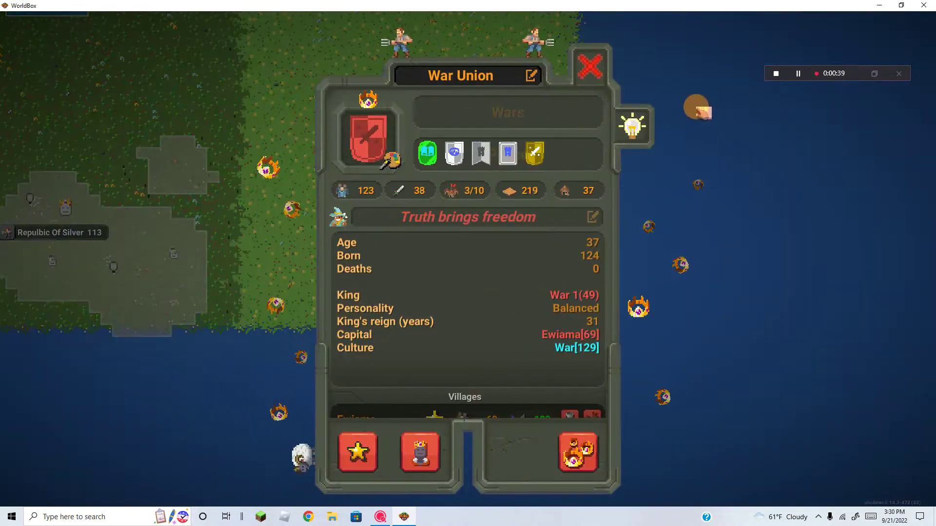
left_click(577, 348)
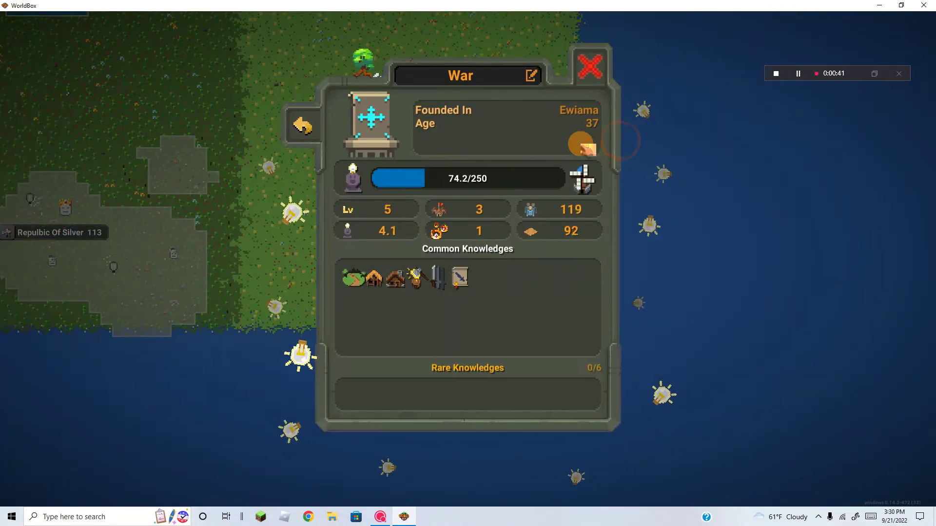
left_click(306, 126)
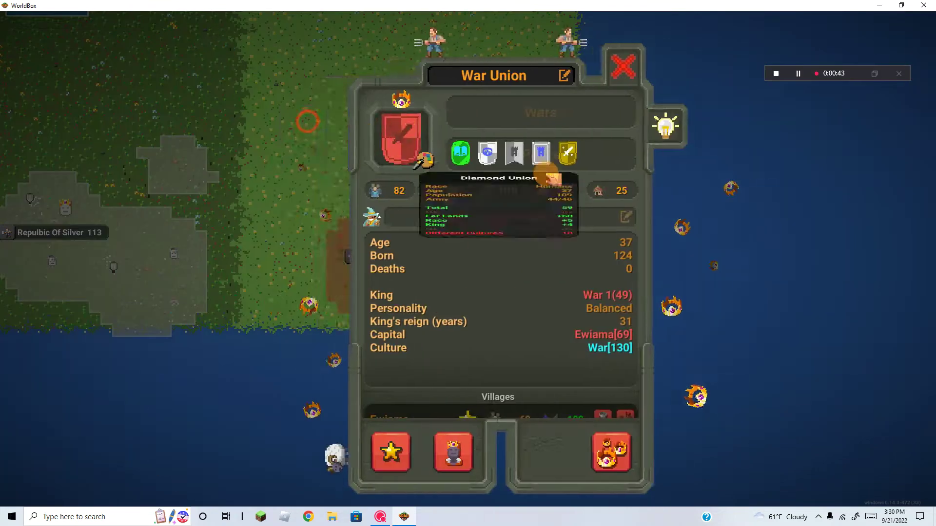
left_click(476, 152)
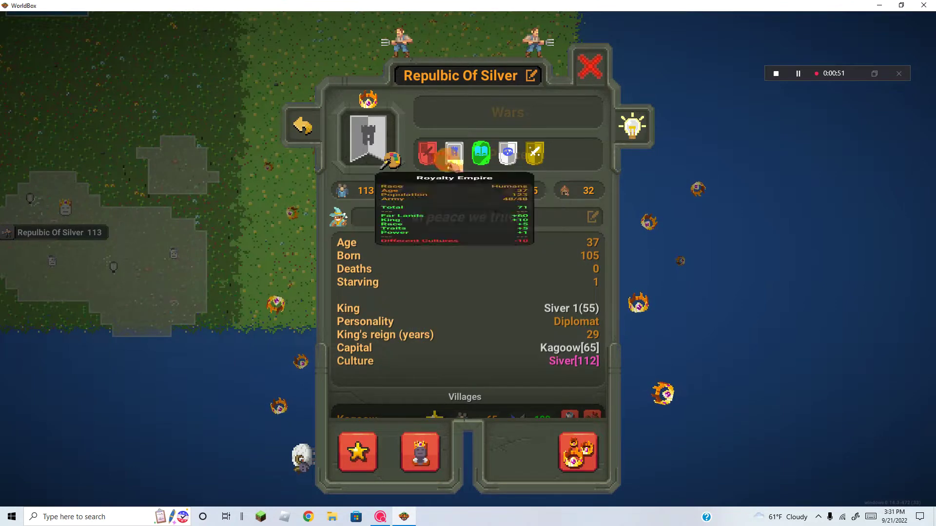
left_click(453, 154)
left_click(454, 154)
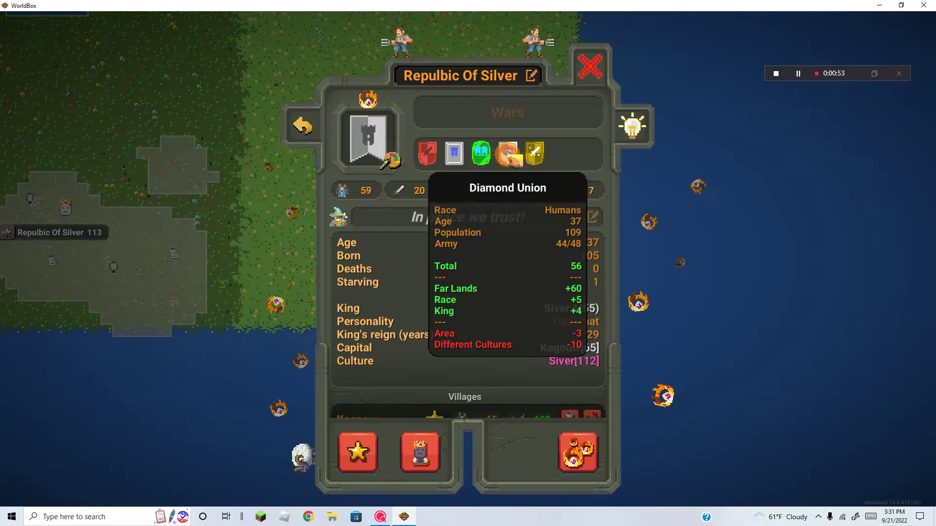
left_click(381, 150)
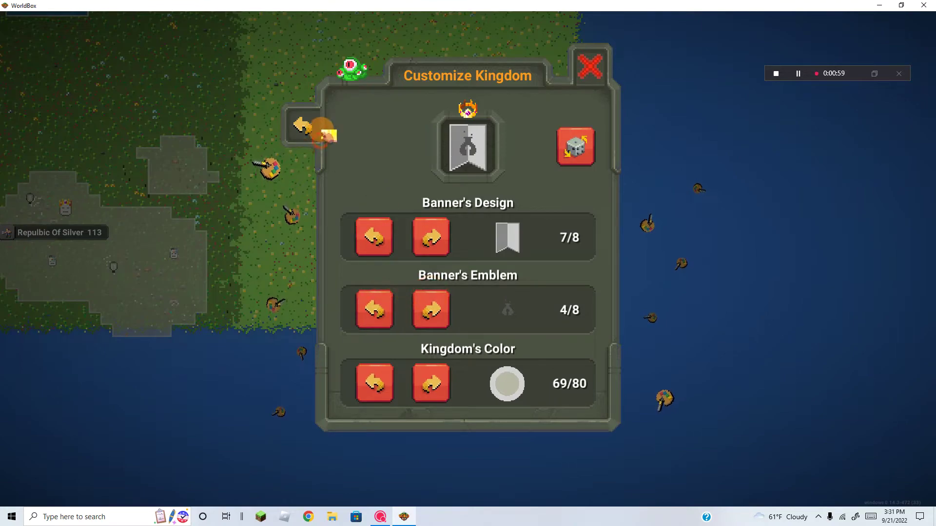
left_click(591, 64)
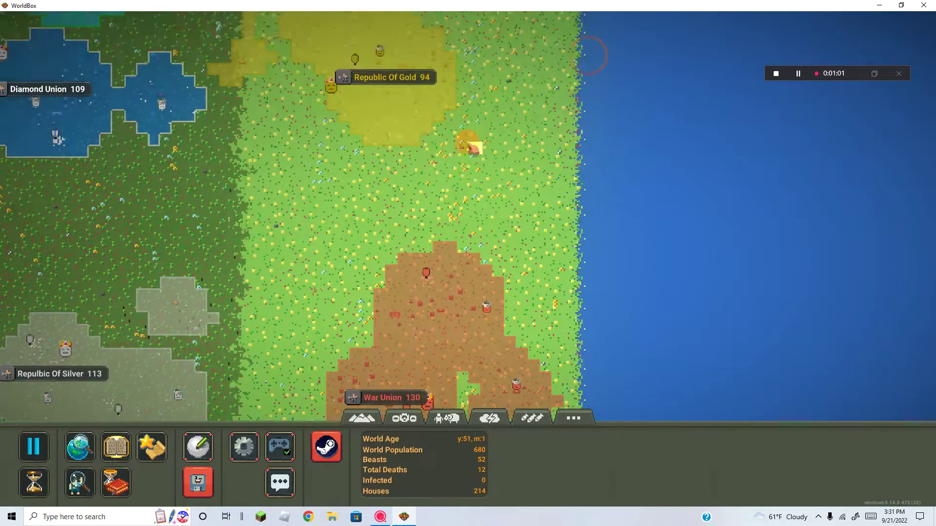
Step: With the Inspect tool, select villager Gold 1 in a Republic Of Gold village
mouse_move(512, 146)
left_mouse_down()
mouse_move(479, 188)
mouse_move(494, 278)
left_mouse_up()
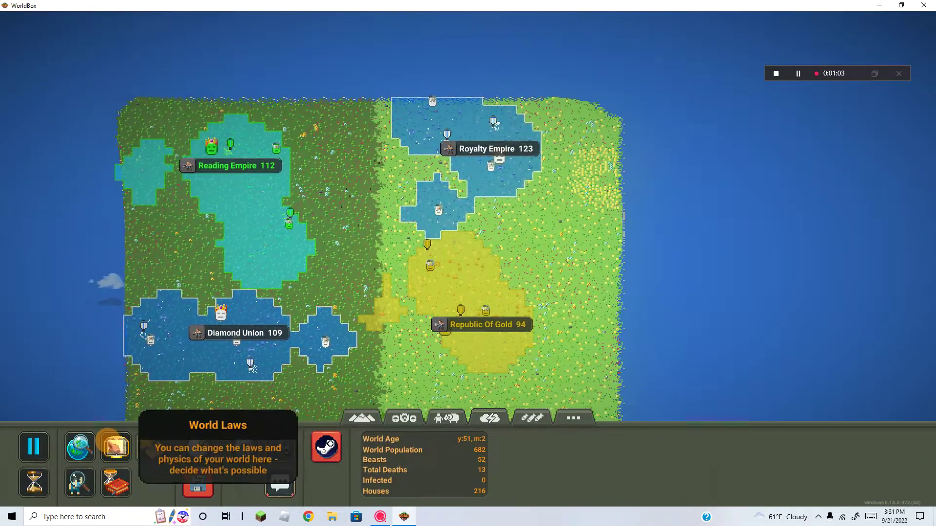
left_click(79, 482)
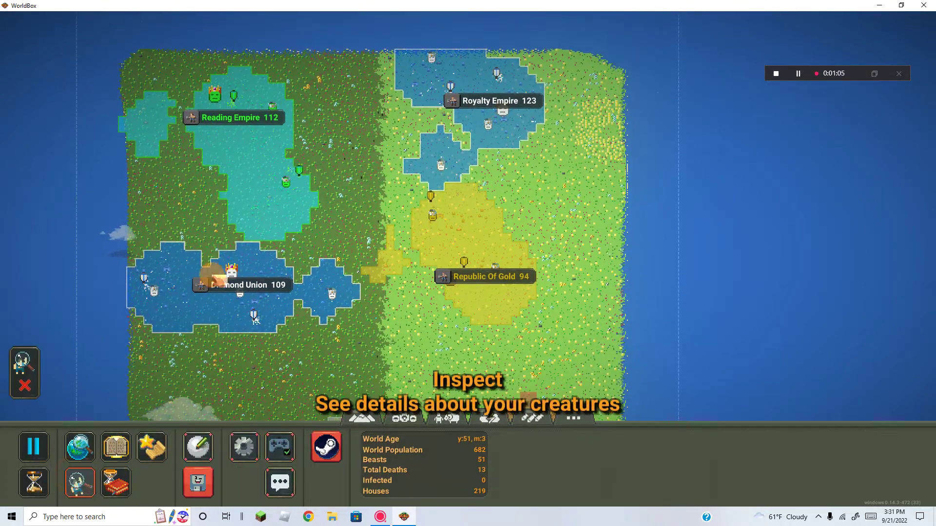
scroll(438, 278, "up", 4)
scroll(440, 279, "up", 4)
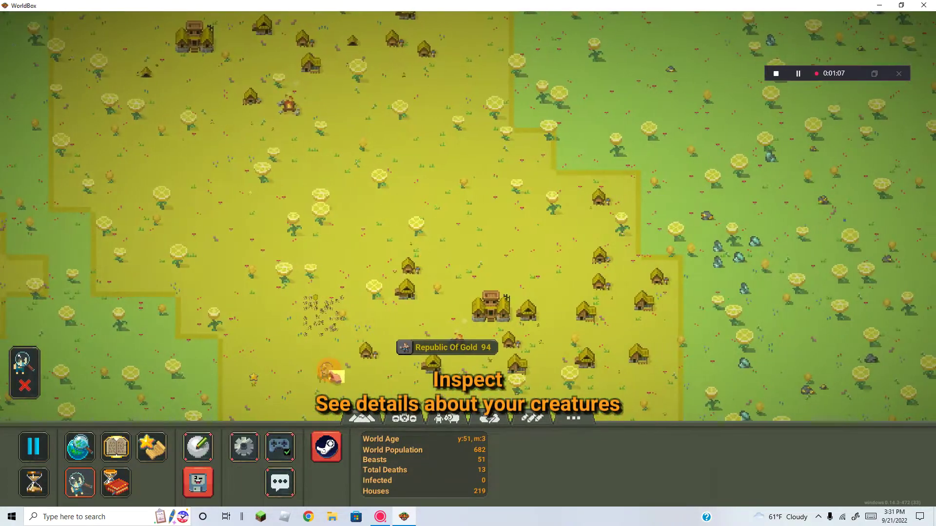
left_click_drag(331, 371, 344, 256)
left_click(344, 255)
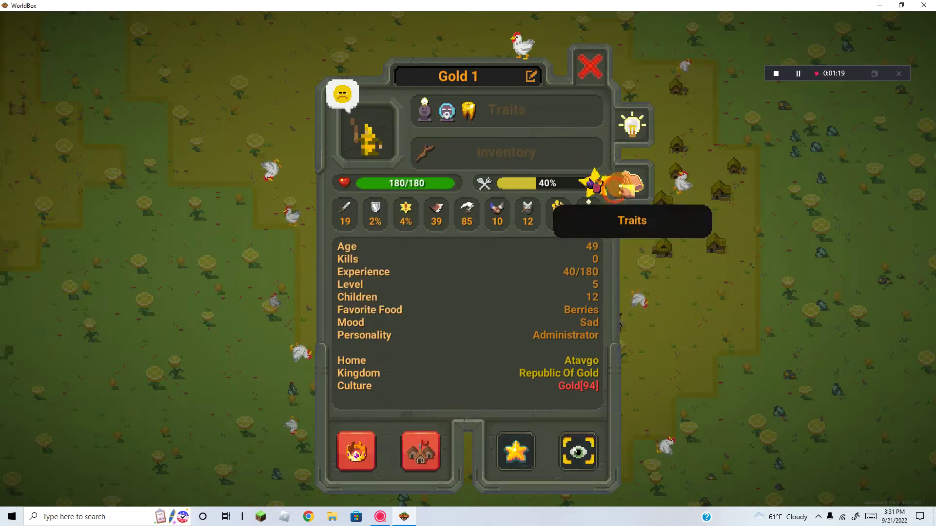
Step: Open and close Gold 1's trait editor
left_click(626, 185)
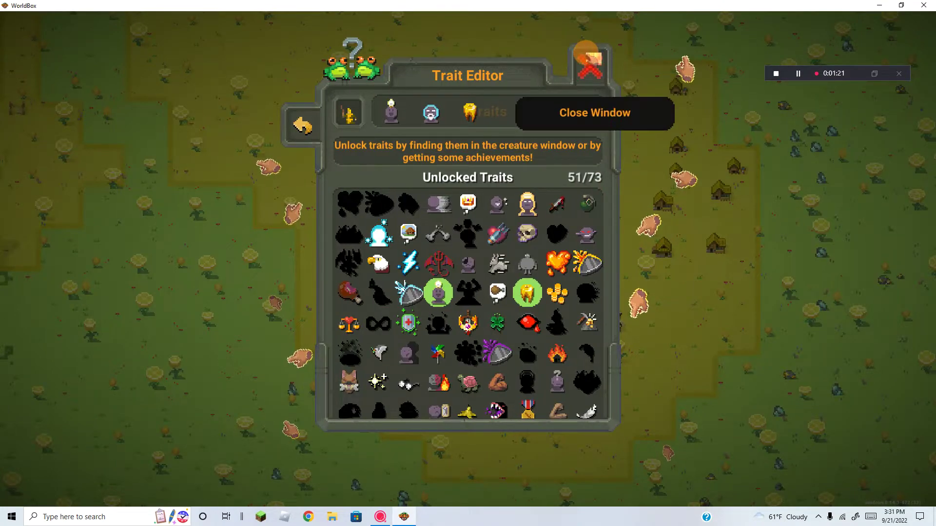
left_click(589, 66)
scroll(585, 146, "down", 5)
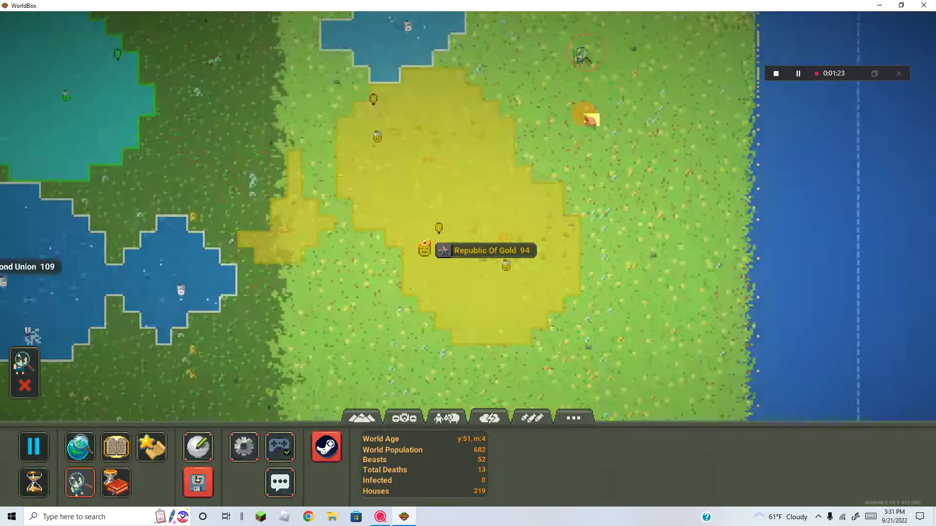
left_click_drag(585, 146, 439, 220)
Step: Change the time speed from x5 to x1
left_click_drag(113, 336, 19, 395)
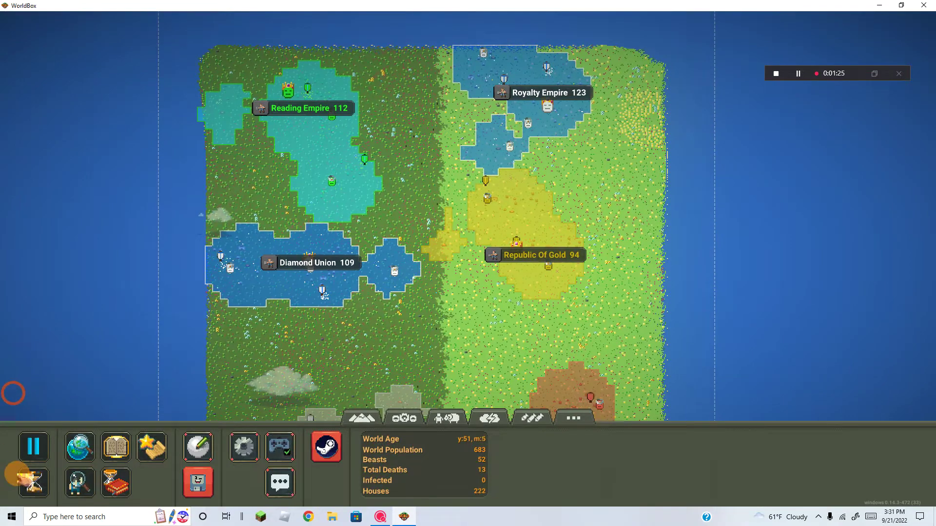
left_click(34, 482)
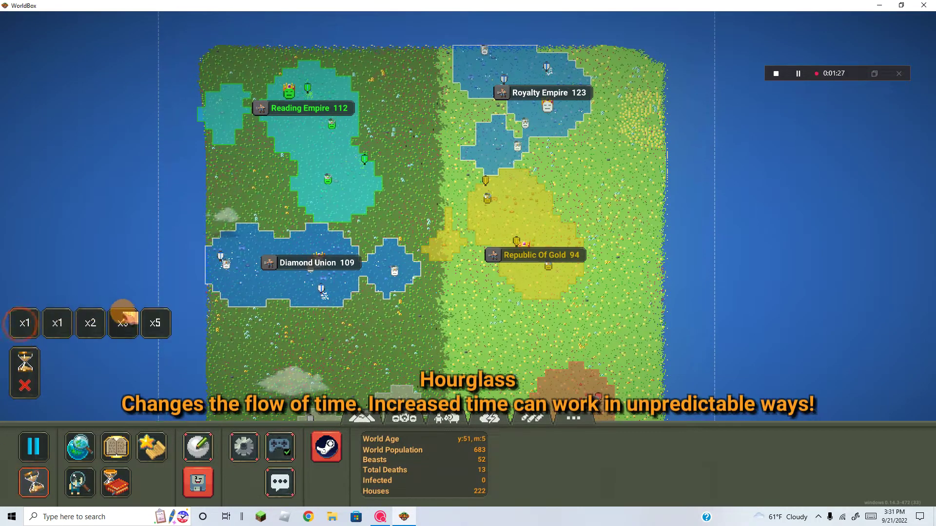
scroll(599, 213, "up", 3)
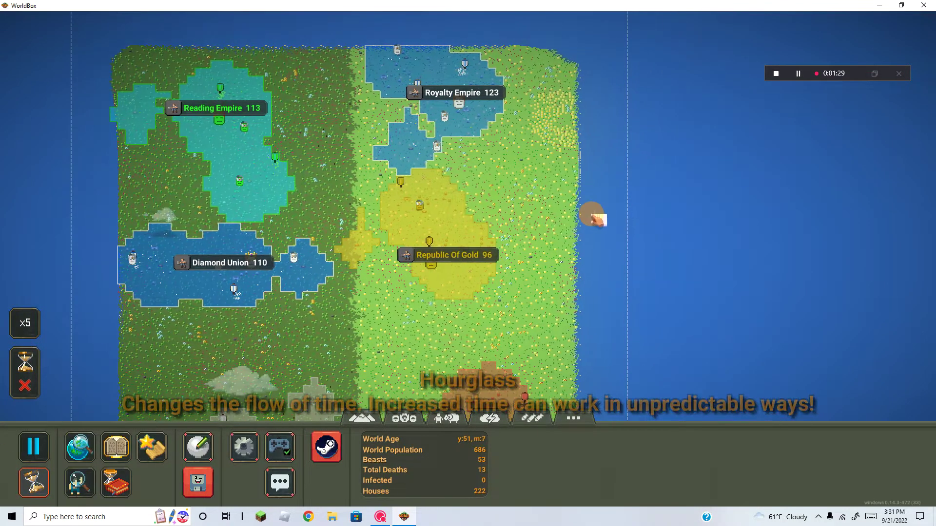
left_click_drag(599, 212, 393, 257)
scroll(393, 257, "down", 3)
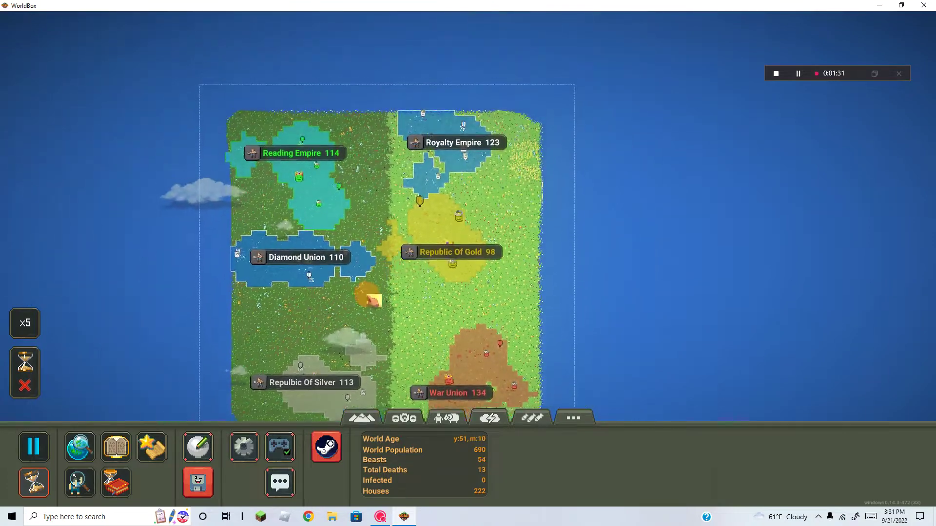
scroll(373, 299, "up", 1)
left_click_drag(219, 219, 219, 273)
left_click(26, 322)
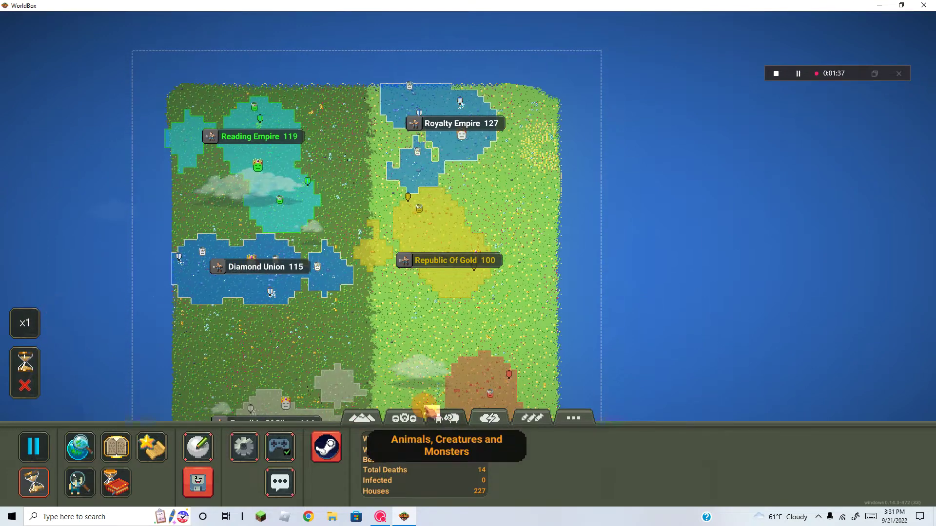
left_click(405, 418)
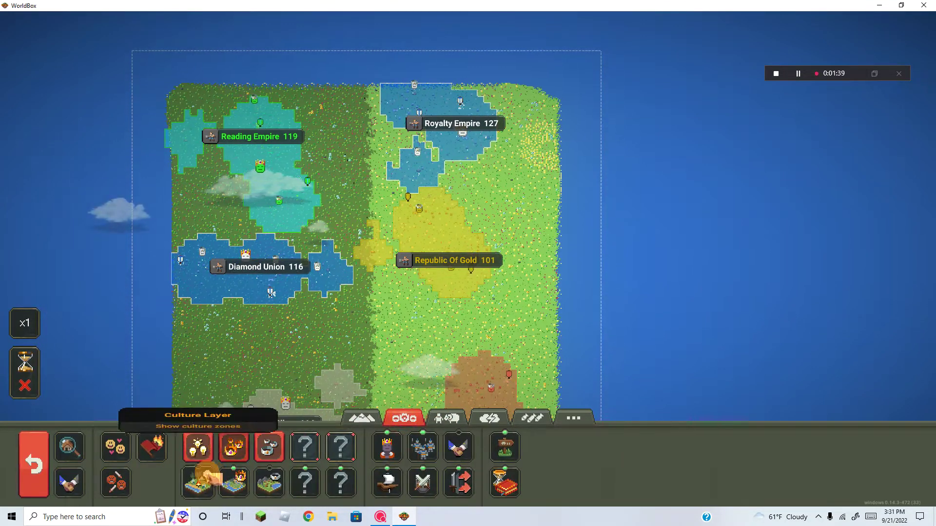
Step: Review the six kingdoms' population, army and territory in the Kingdoms list, then close it
left_click(199, 448)
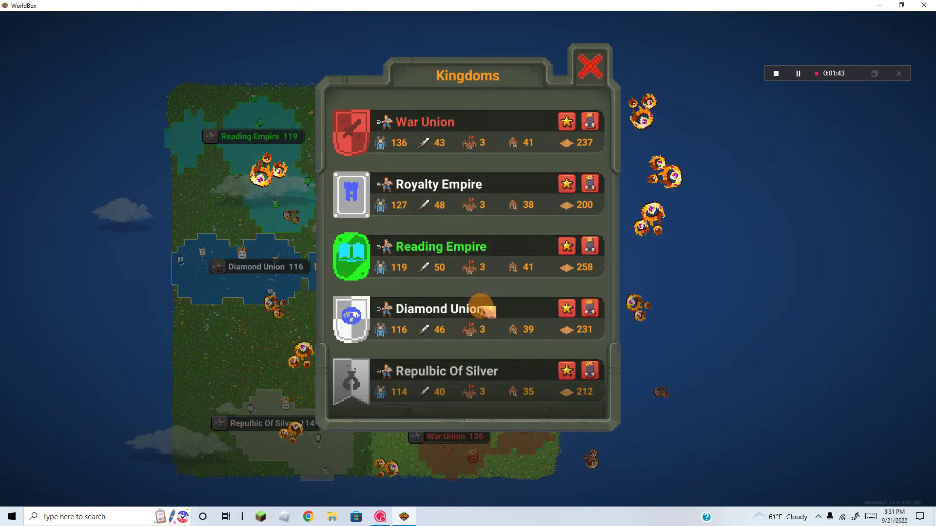
scroll(484, 322, "down", 2)
scroll(512, 380, "up", 2)
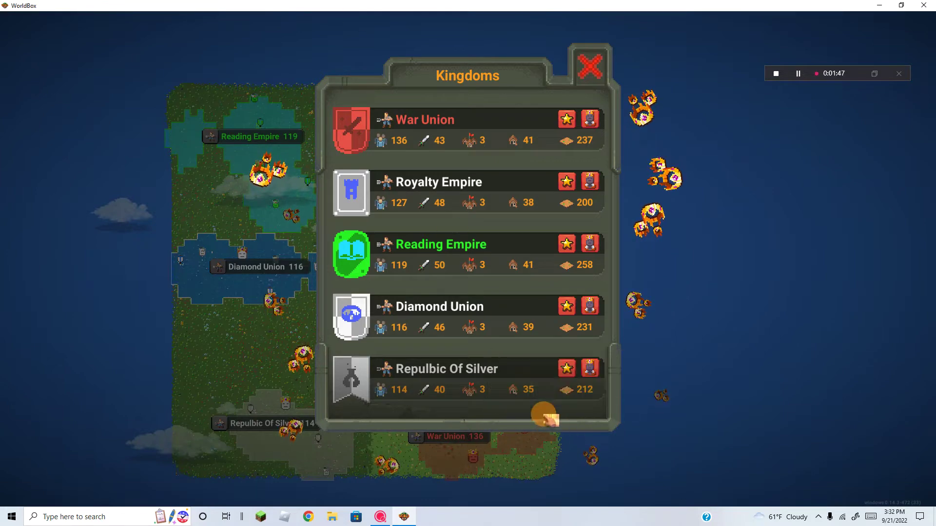
scroll(512, 380, "down", 2)
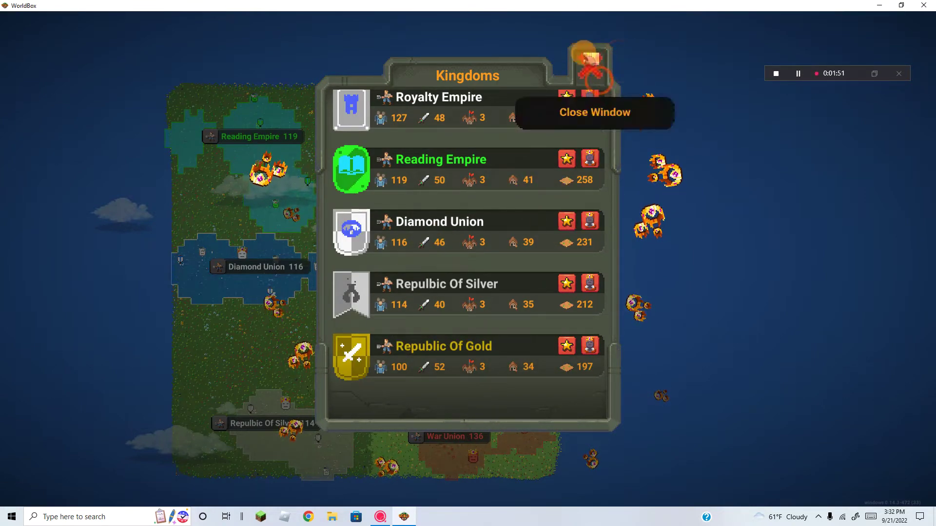
left_click(590, 70)
scroll(511, 146, "up", 4)
scroll(497, 117, "up", 3)
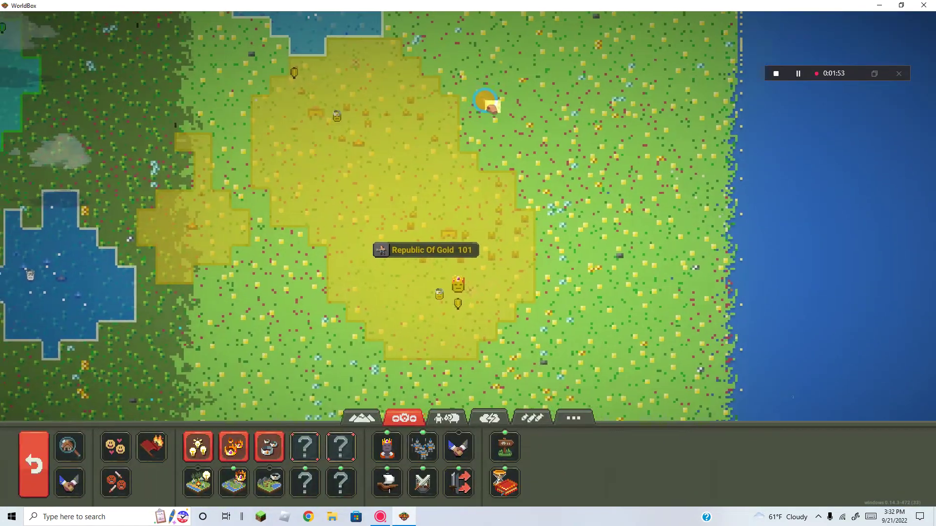
Step: Pan from Republic Of Gold to Diamond Union's lake territory and open its kingdom details
left_click_drag(488, 103, 466, 7)
left_click(439, 190)
scroll(438, 191, "up", 3)
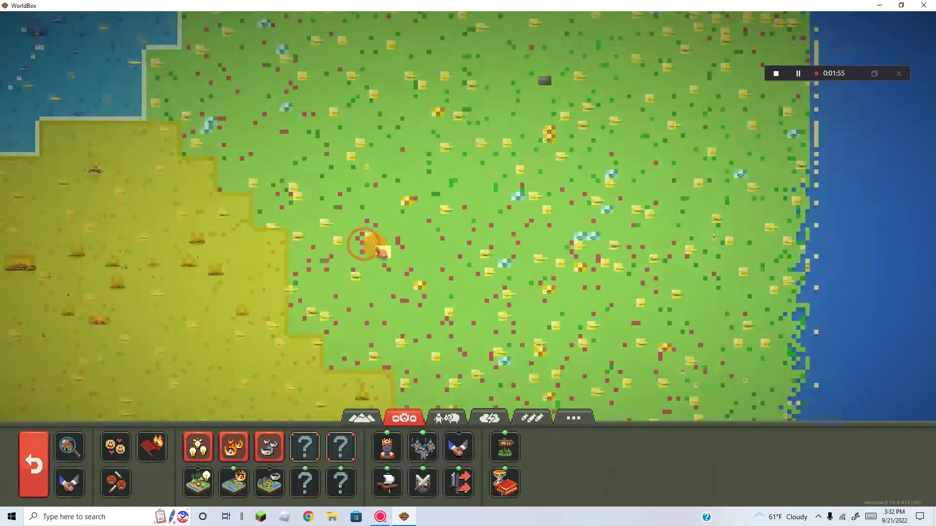
scroll(512, 168, "up", 4)
left_click_drag(439, 219, 578, 143)
scroll(578, 147, "down", 5)
scroll(512, 182, "down", 4)
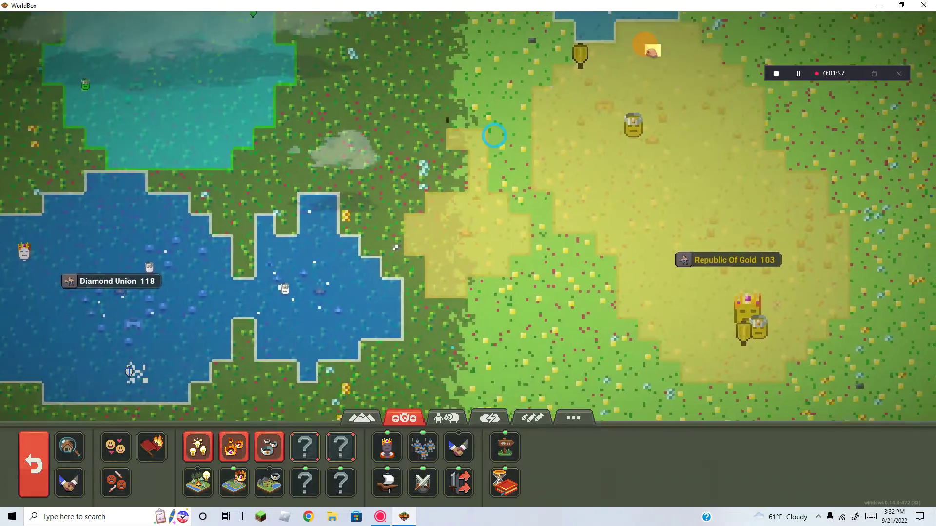
left_click_drag(512, 183, 420, 203)
scroll(420, 204, "down", 2)
scroll(421, 203, "up", 3)
scroll(420, 219, "up", 2)
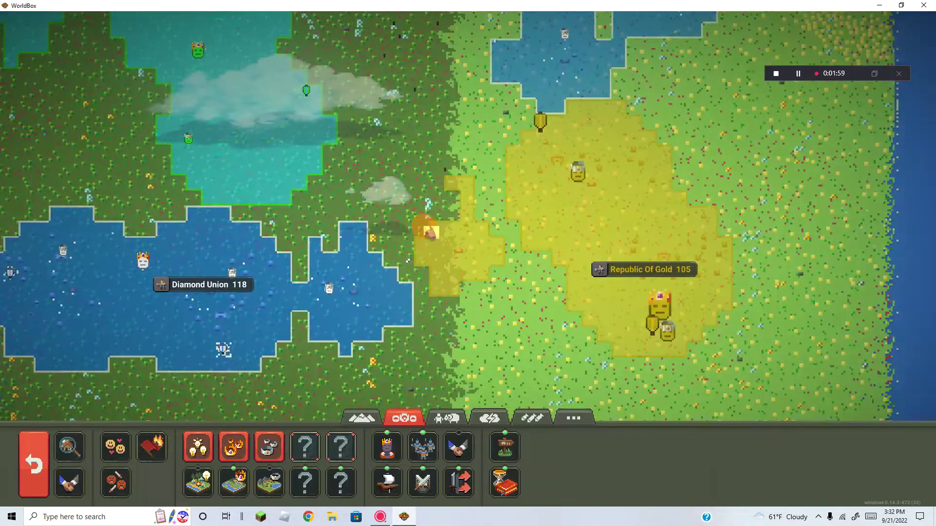
scroll(428, 260, "down", 3)
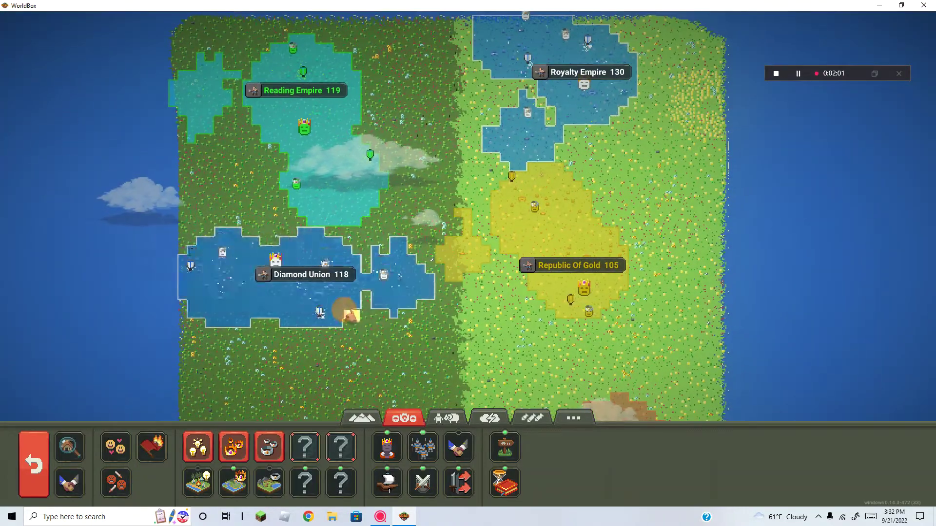
left_click_drag(427, 259, 398, 125)
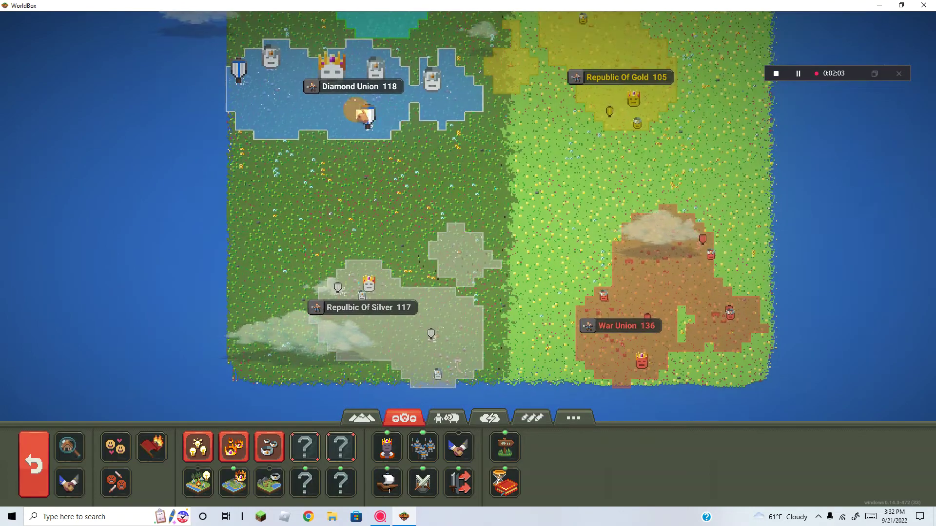
left_click_drag(437, 79, 437, 242)
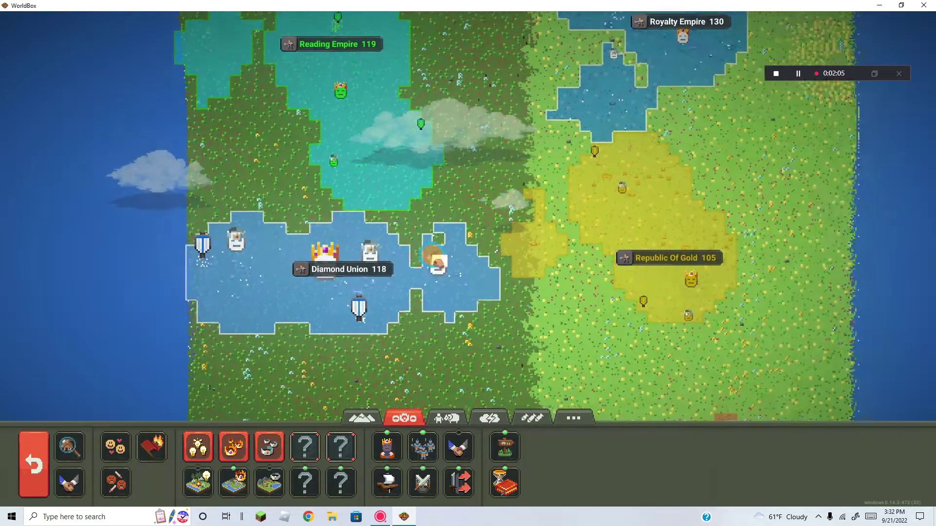
scroll(454, 241, "up", 3)
scroll(462, 241, "up", 3)
scroll(464, 242, "down", 3)
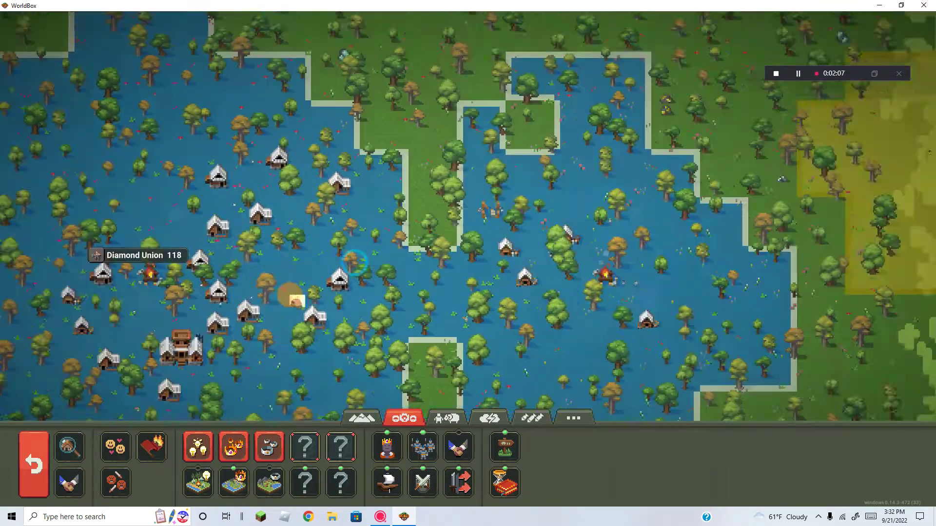
scroll(409, 271, "up", 3)
left_click_drag(409, 271, 388, 282)
scroll(387, 281, "up", 4)
scroll(388, 282, "down", 4)
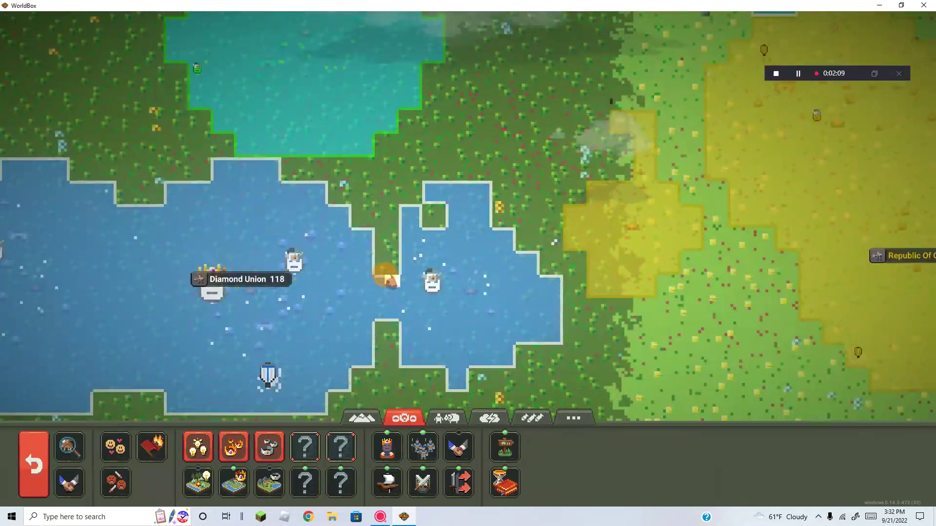
scroll(388, 282, "down", 2)
scroll(469, 242, "down", 3)
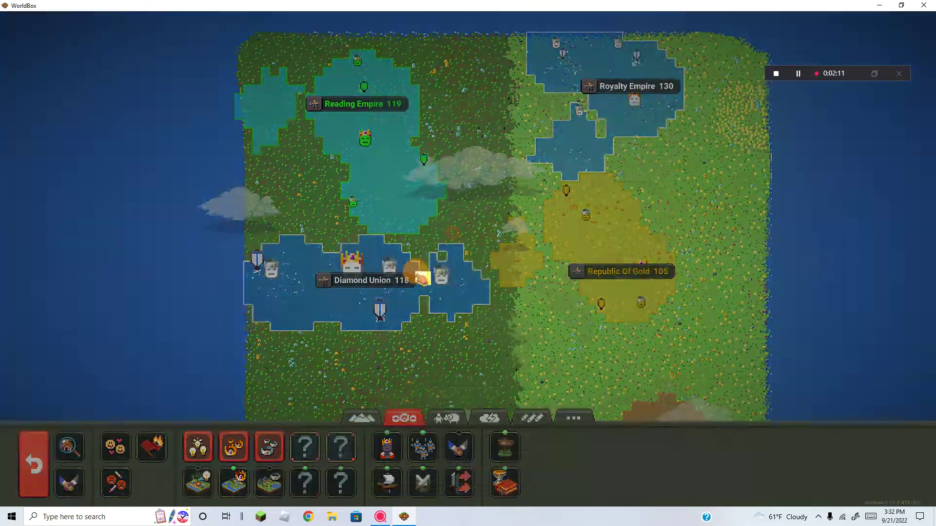
left_click(322, 271)
Step: View the Diamond and Siver culture details, closing each
left_click(563, 361)
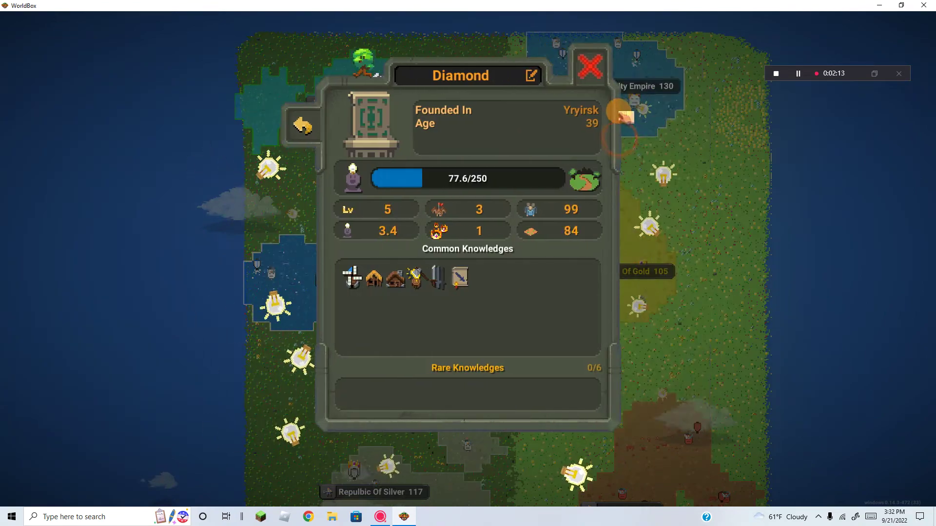
left_click(593, 70)
left_click_drag(395, 220, 395, 55)
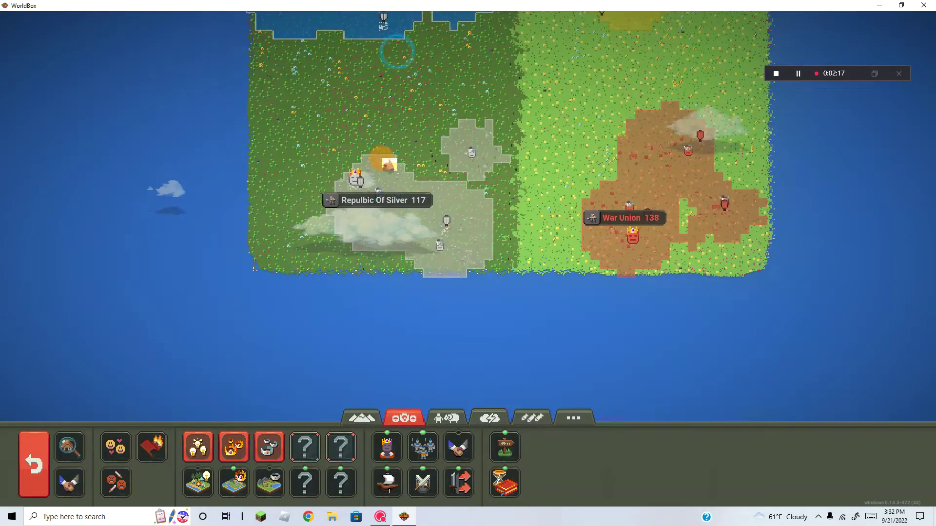
left_click(376, 200)
left_click(574, 361)
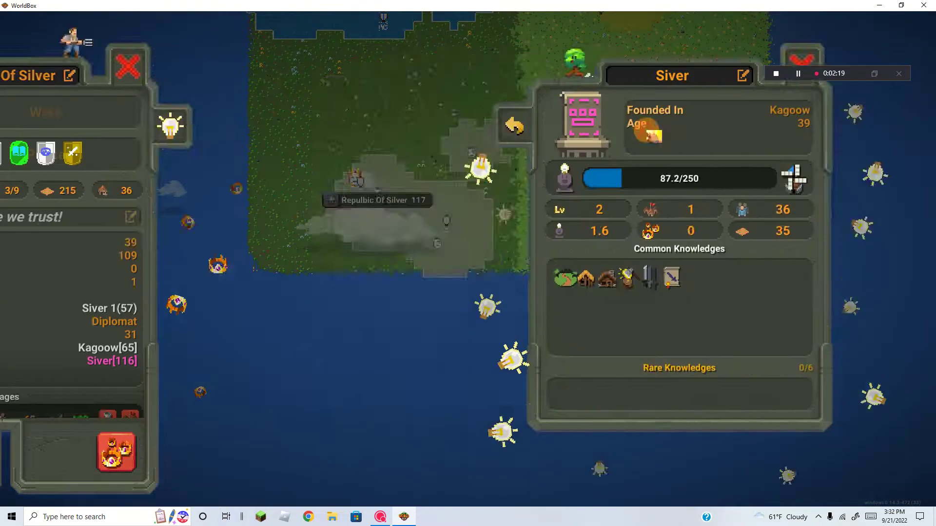
left_click(589, 70)
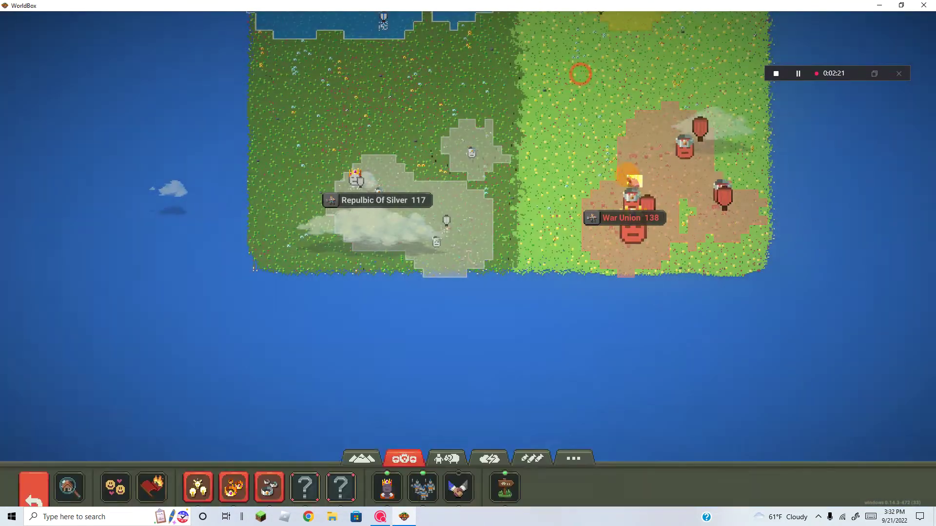
Step: Review War Union's War culture, level 6 with 138 followers, then return to the map
left_click(628, 217)
left_click(629, 121)
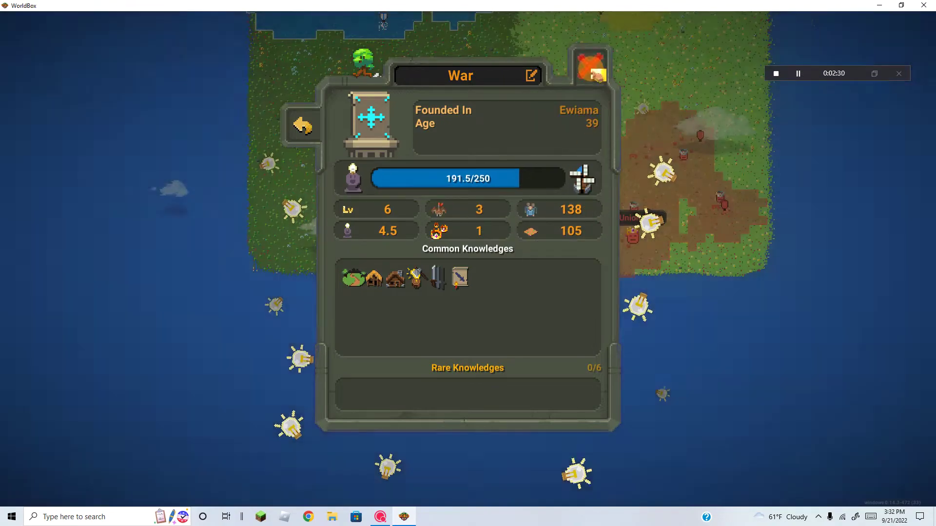
left_click(591, 65)
left_click_drag(549, 73, 444, 256)
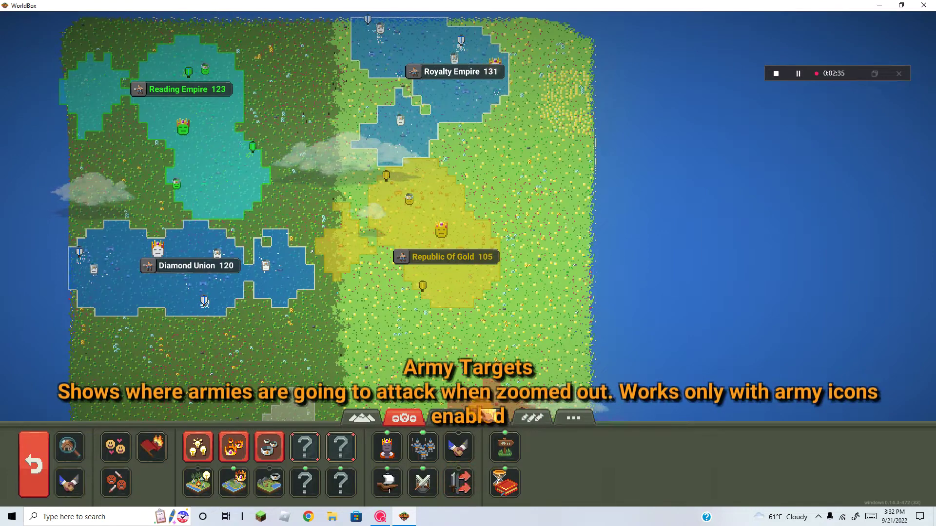
scroll(439, 241, "down", 3)
scroll(438, 242, "down", 3)
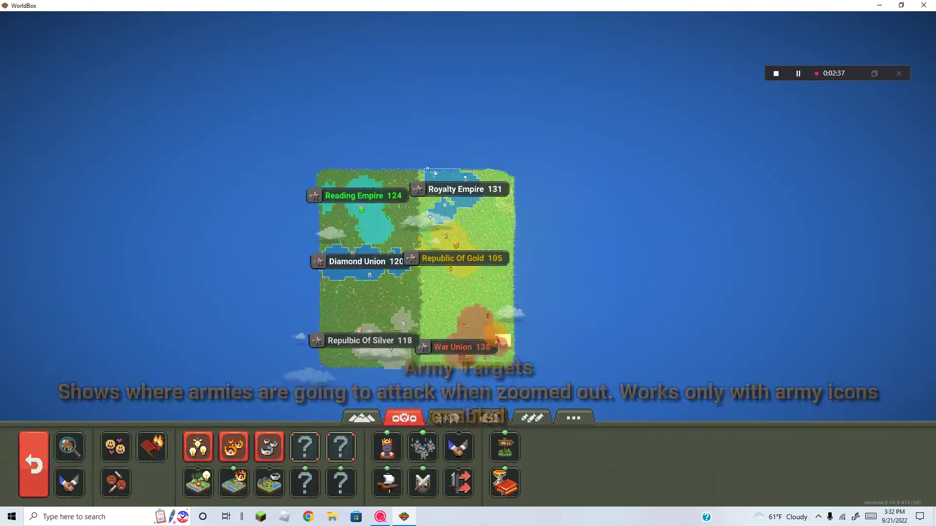
left_click(456, 485)
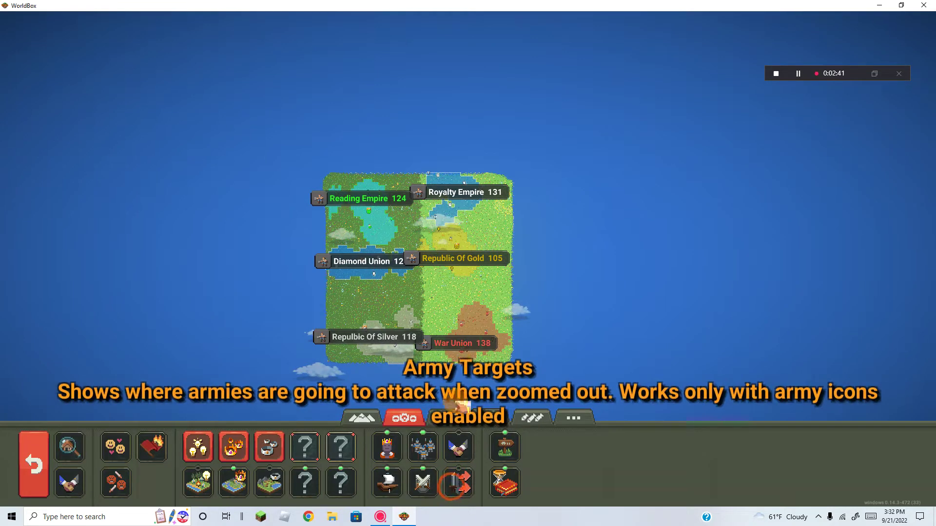
scroll(600, 289, "up", 3)
scroll(629, 278, "up", 3)
left_click_drag(659, 285, 676, 316)
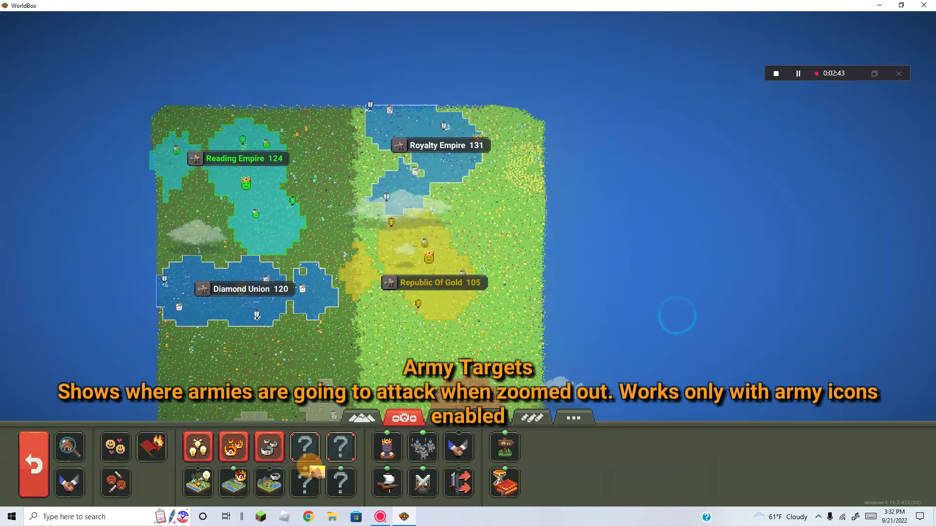
left_click(457, 448)
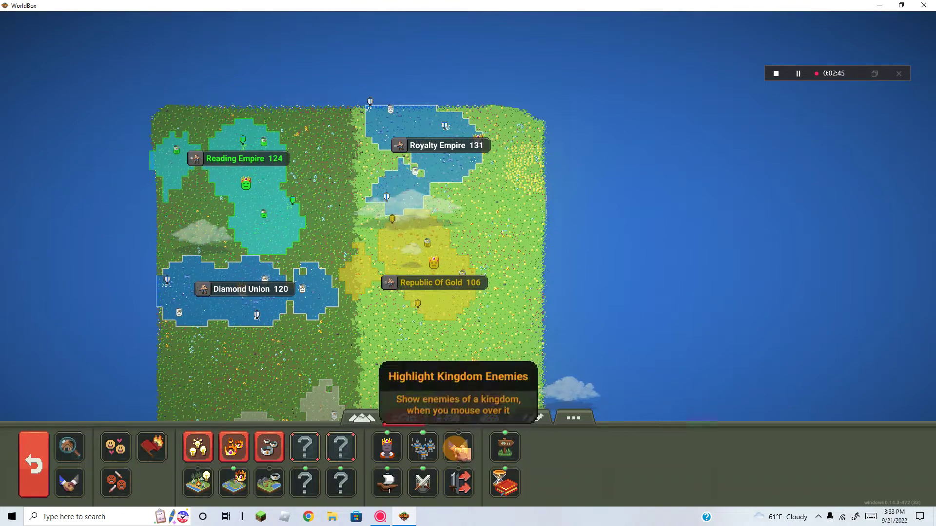
left_click(431, 283)
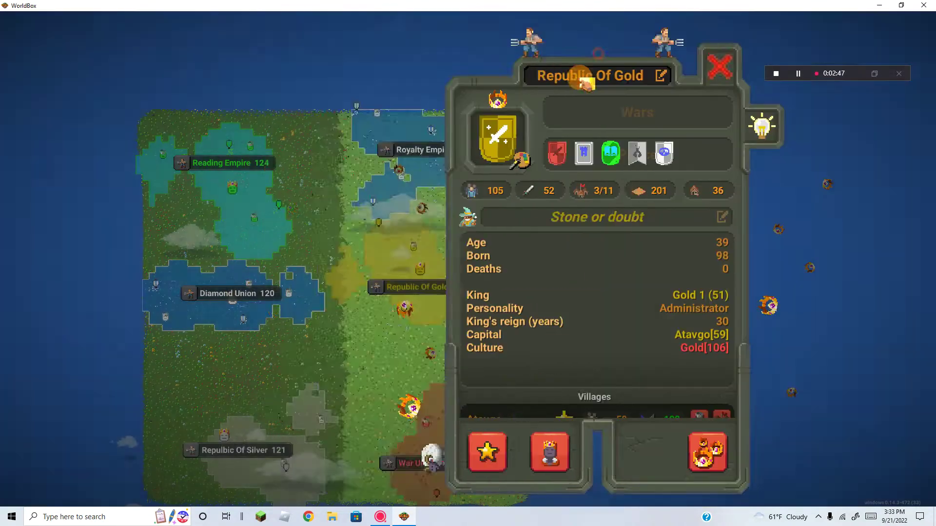
key("Escape")
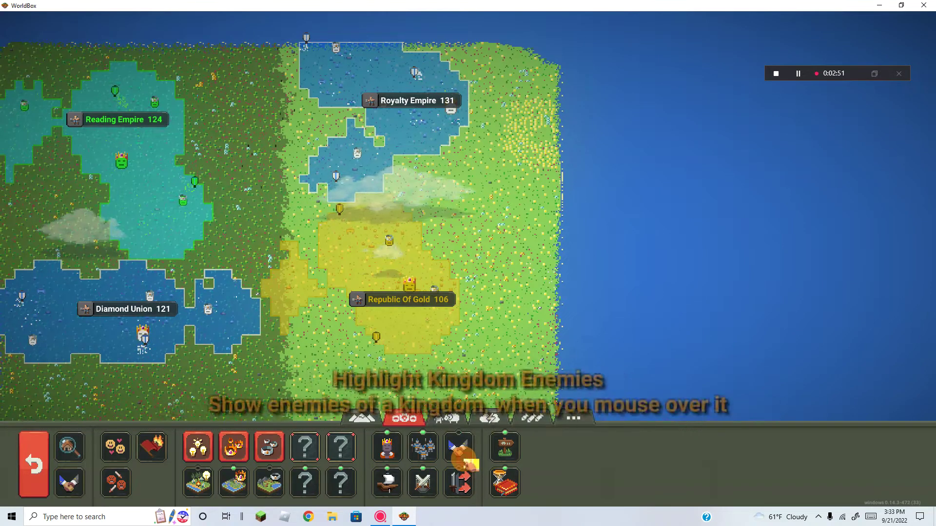
left_click(459, 452)
left_click(399, 299)
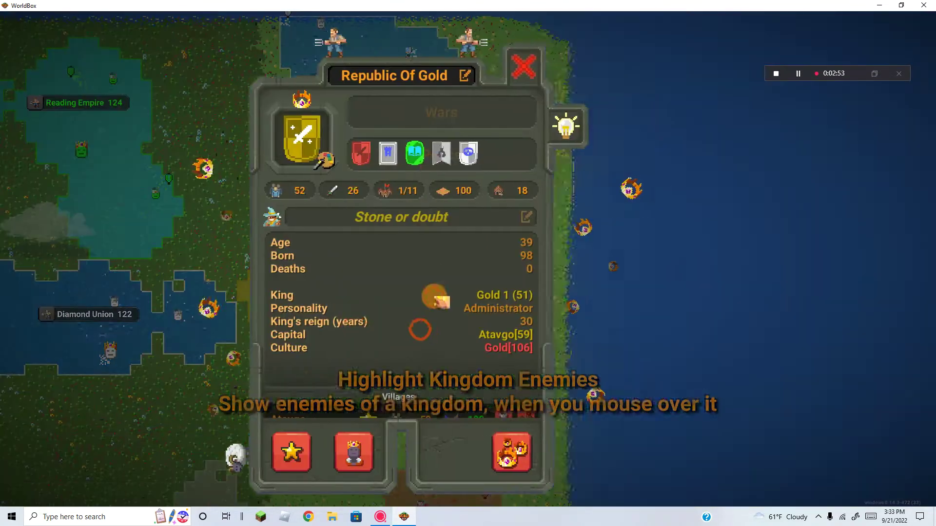
scroll(511, 337, "down", 3)
scroll(490, 402, "down", 2)
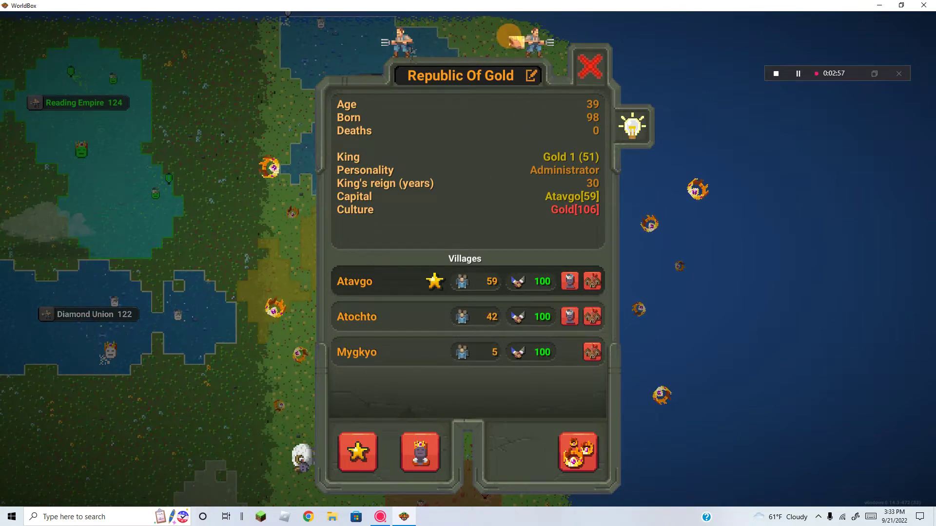
left_click(589, 68)
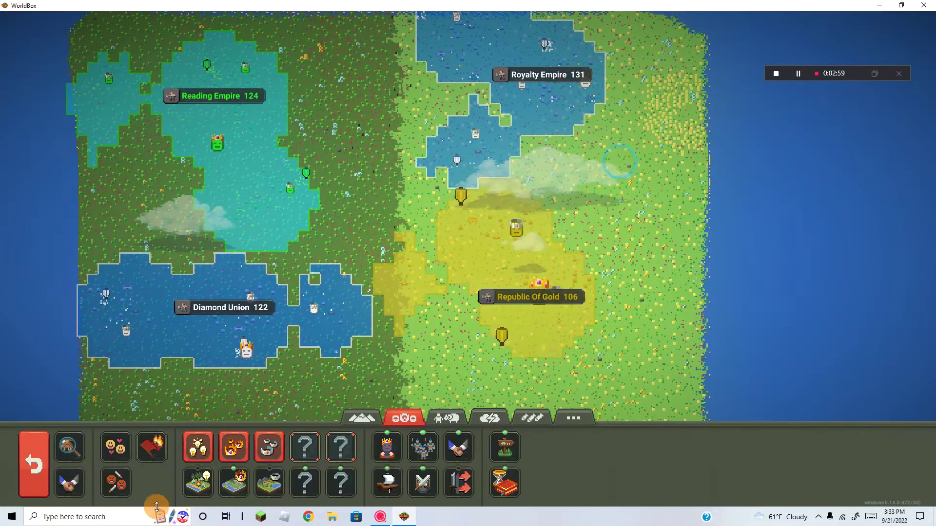
Step: Turn on village name labels from the Civilizations tools
left_click(33, 464)
scroll(329, 307, "up", 8)
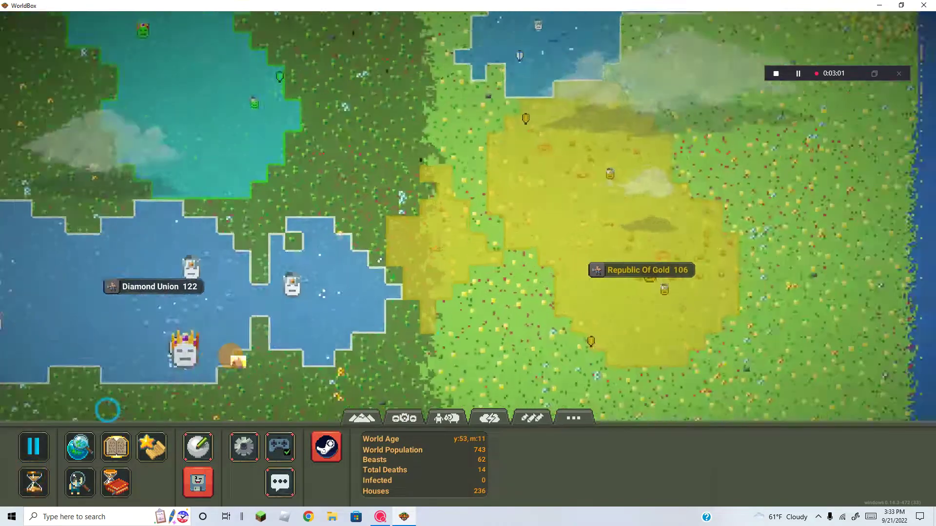
scroll(329, 257, "down", 5)
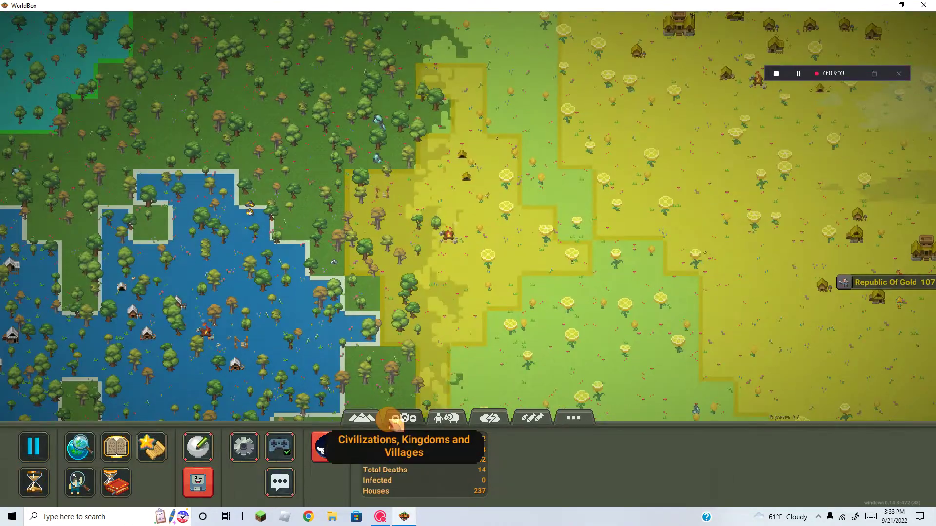
left_click(404, 418)
left_click(69, 447)
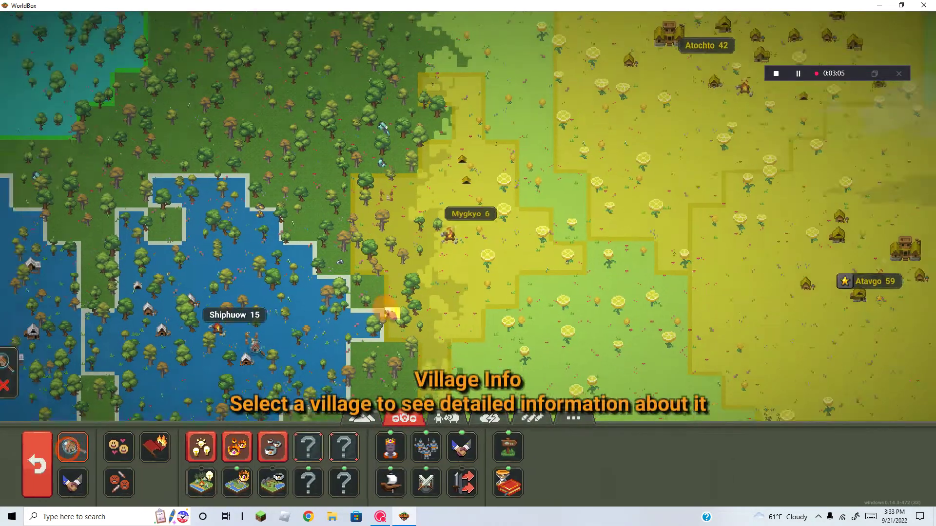
scroll(438, 256, "down", 5)
left_click(34, 465)
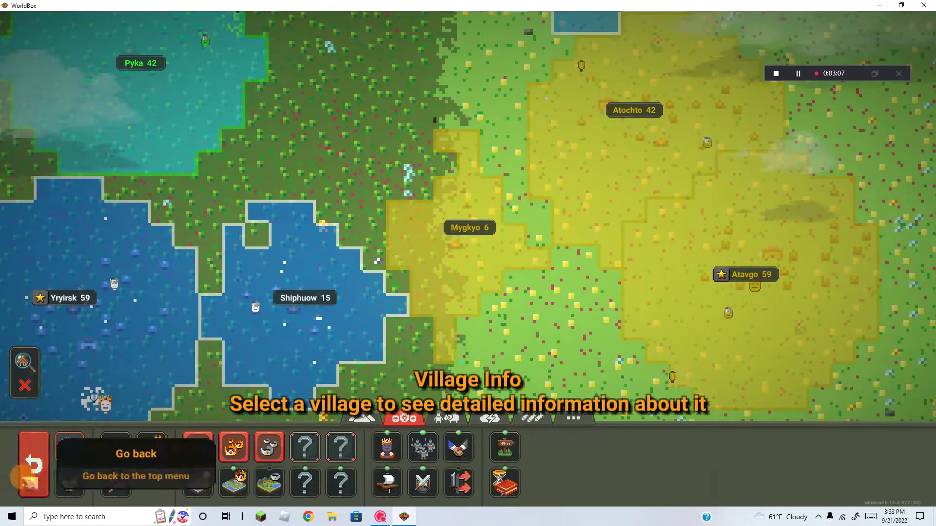
scroll(58, 403, "down", 1)
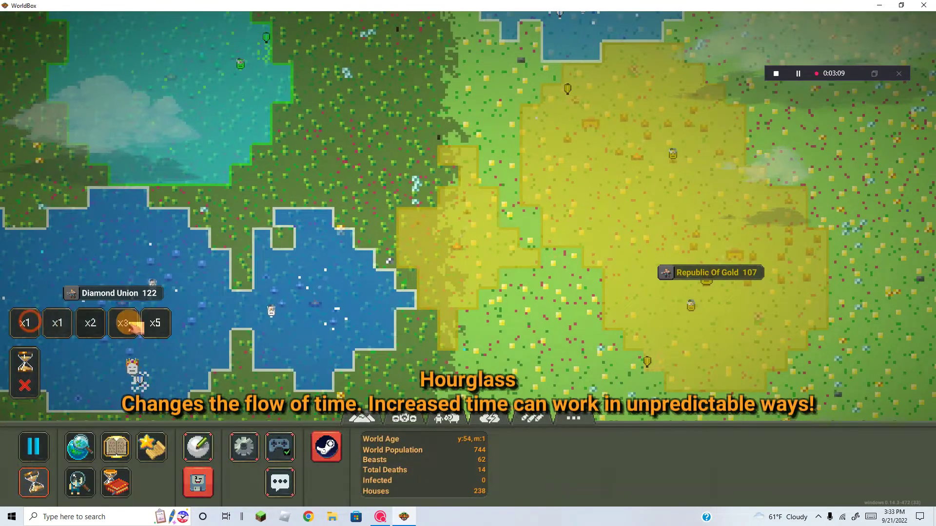
scroll(162, 325, "down", 5)
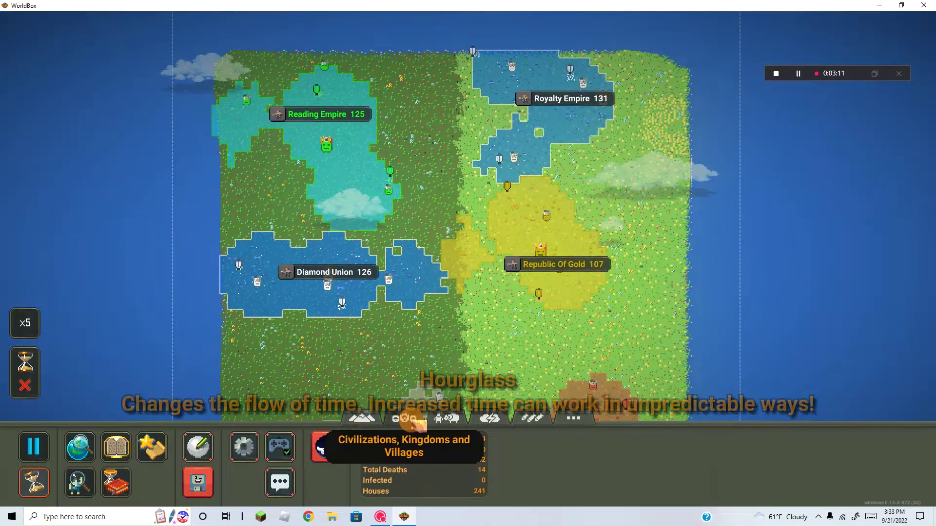
left_click(404, 418)
left_click(69, 447)
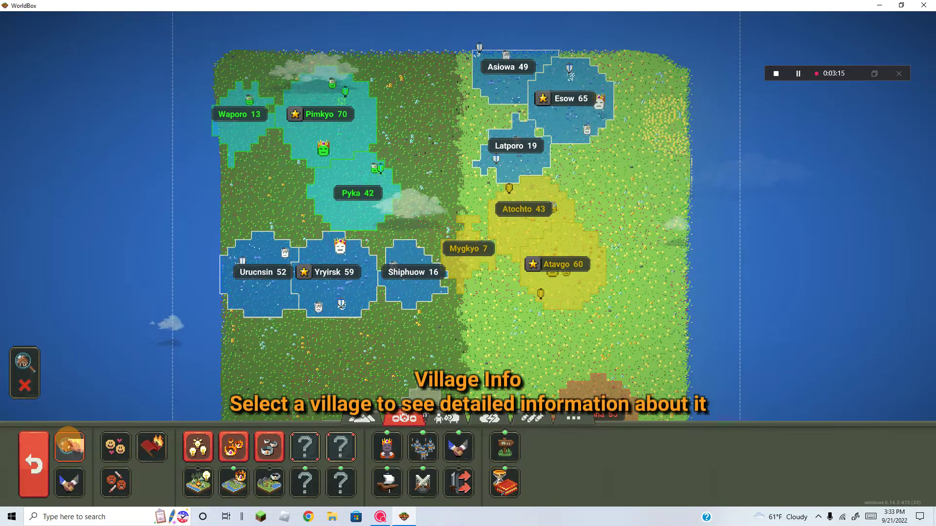
Step: Pan around the continent to review villages such as Ewiama and Rishoina
left_click_drag(453, 344, 462, 344)
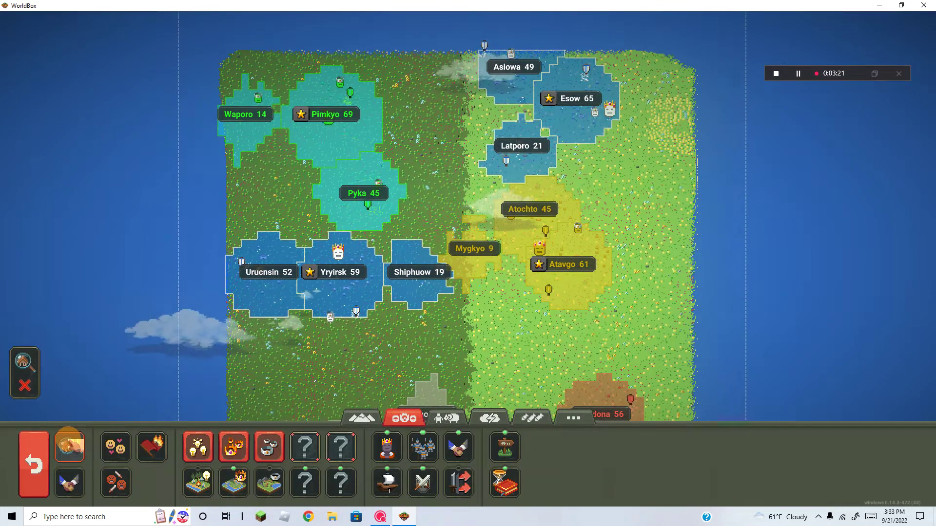
left_click_drag(512, 293, 444, 149)
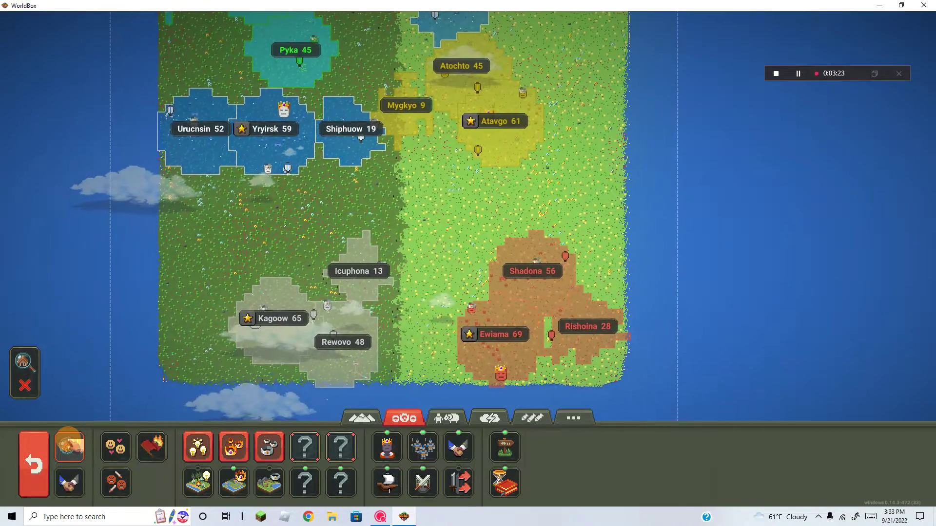
left_click_drag(512, 219, 419, 305)
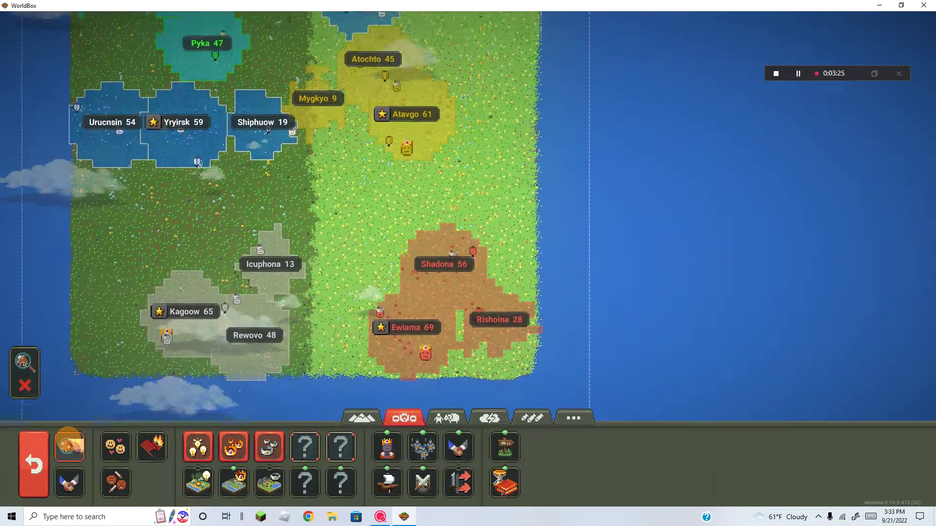
left_click_drag(439, 219, 517, 235)
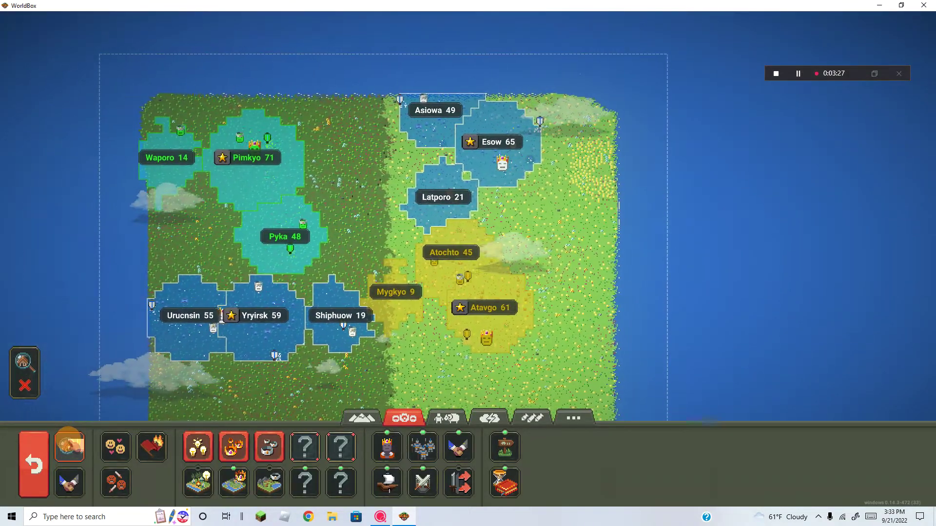
left_click_drag(512, 293, 385, 211)
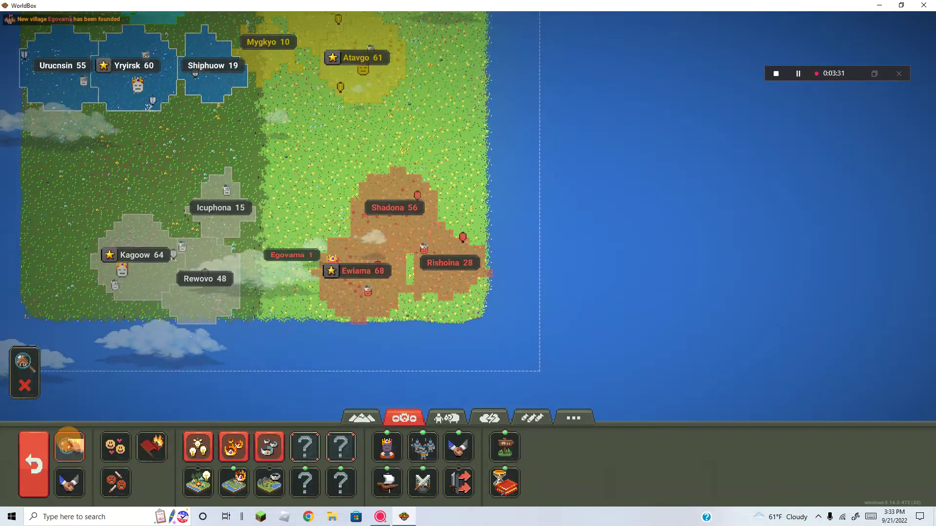
left_click_drag(512, 220, 574, 248)
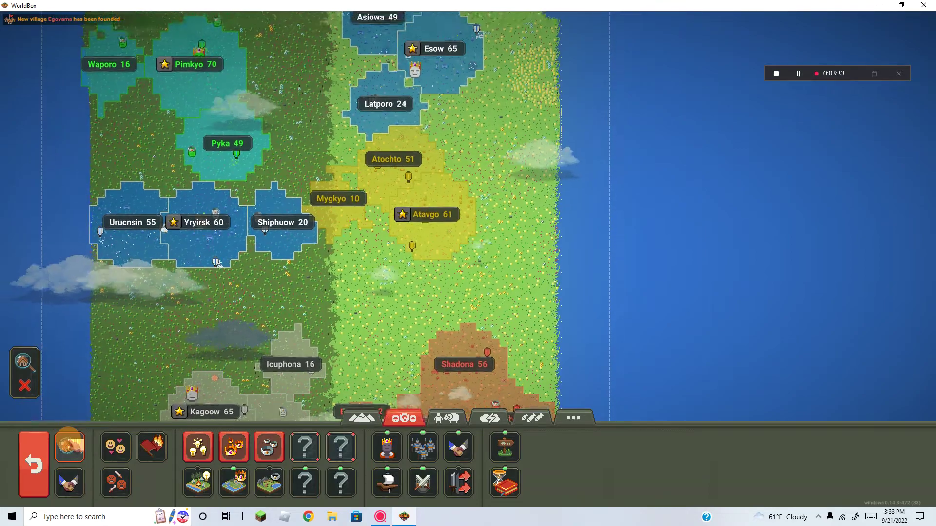
left_click_drag(439, 219, 446, 198)
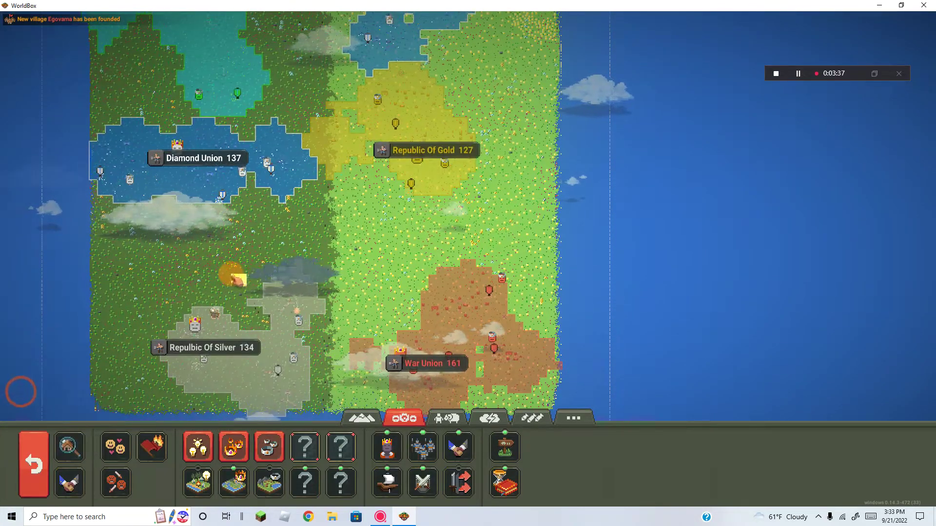
mouse_move(235, 277)
left_mouse_down()
mouse_move(497, 263)
mouse_move(498, 219)
left_mouse_up()
Step: Select the Rain power with the largest spray brush
left_click(488, 417)
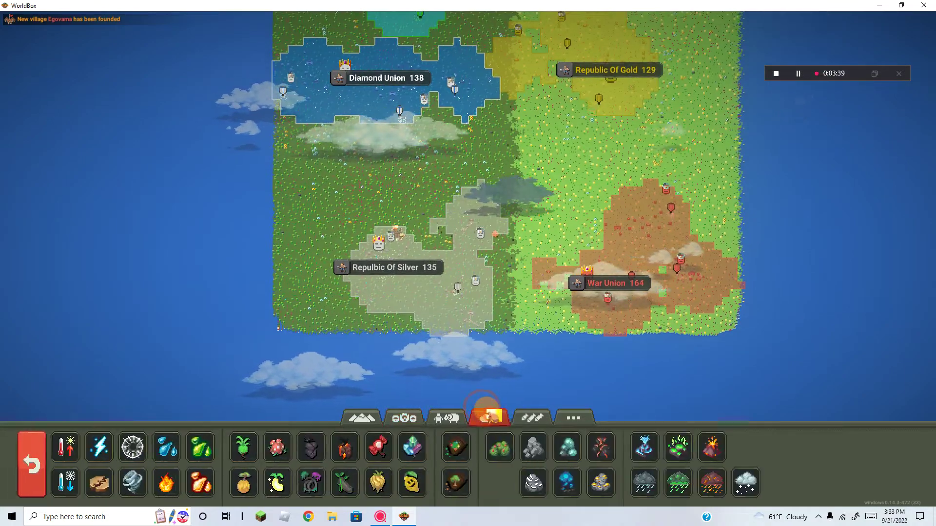
scroll(468, 219, "up", 2)
left_click(167, 448)
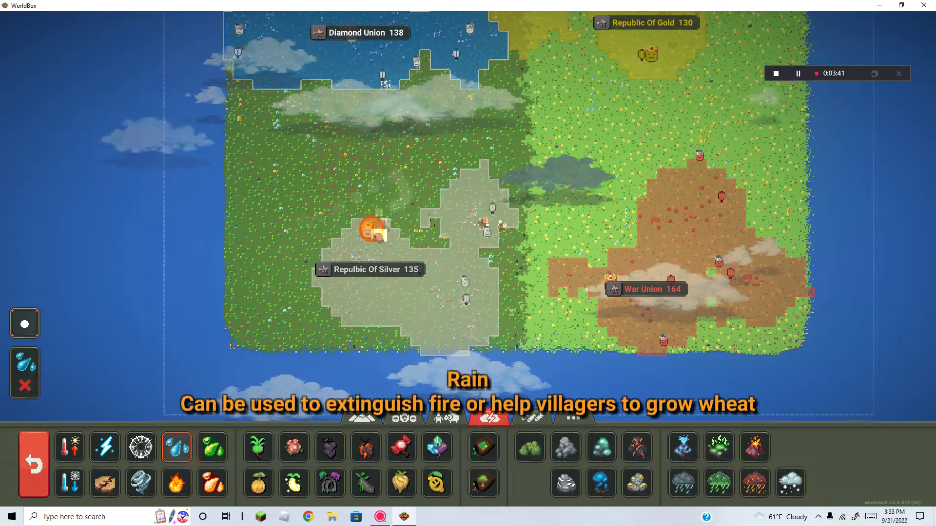
left_click(24, 326)
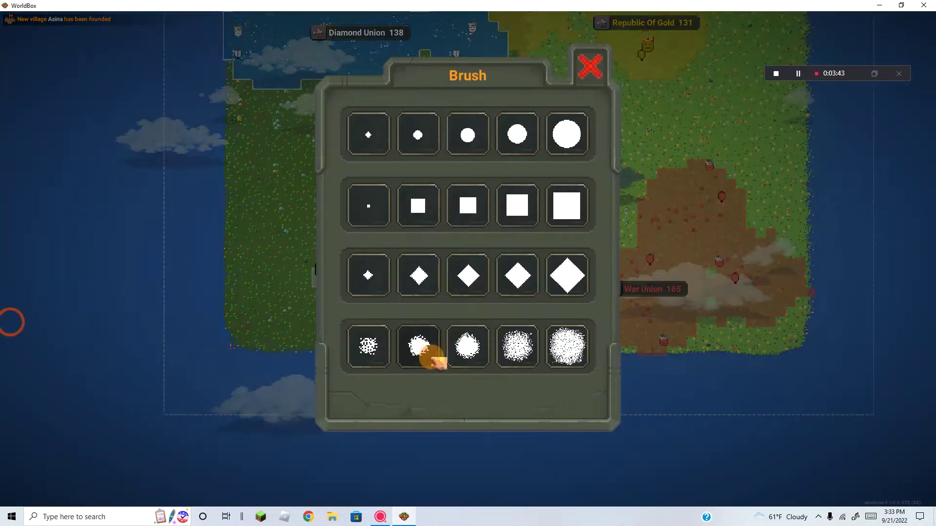
left_click(568, 349)
Step: Centre War Union's territory in view
left_click_drag(573, 228, 439, 229)
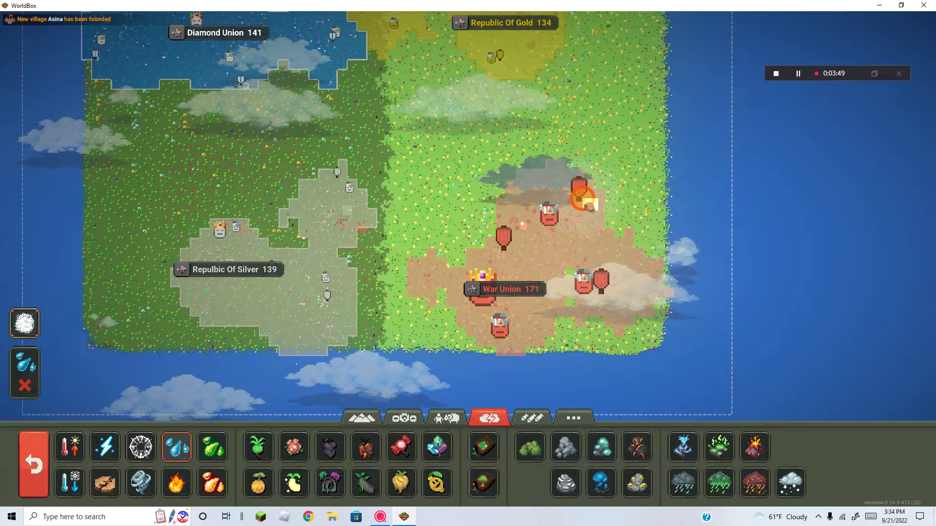
left_click_drag(518, 233, 436, 233)
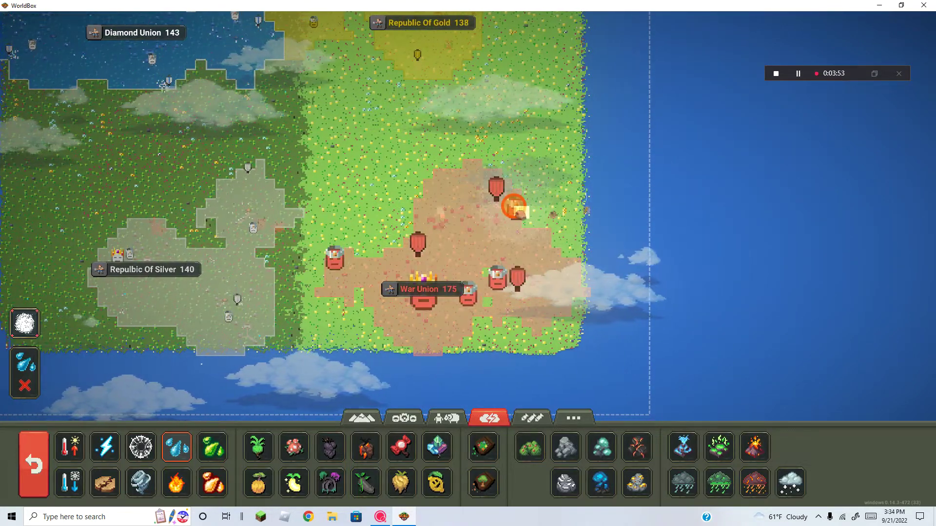
left_click(35, 465)
Step: Set time back to x1 normal speed
left_click(34, 483)
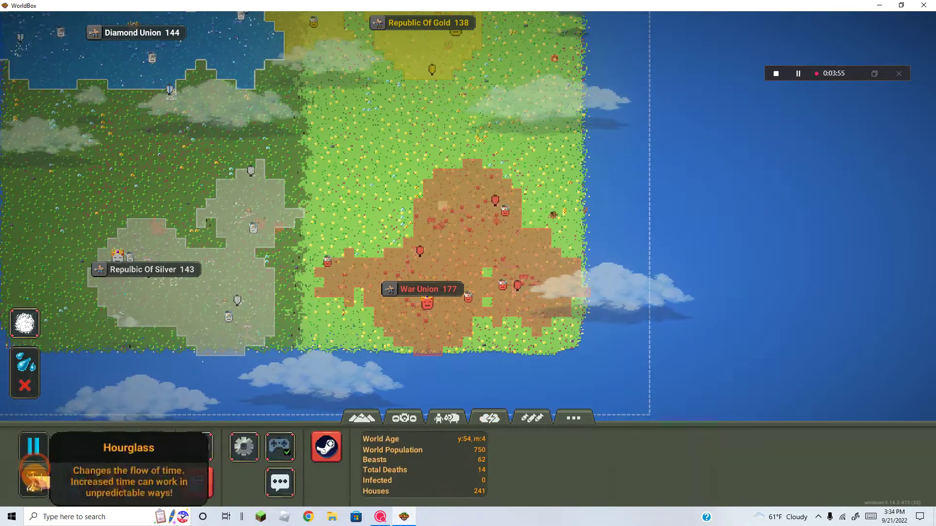
left_click(26, 369)
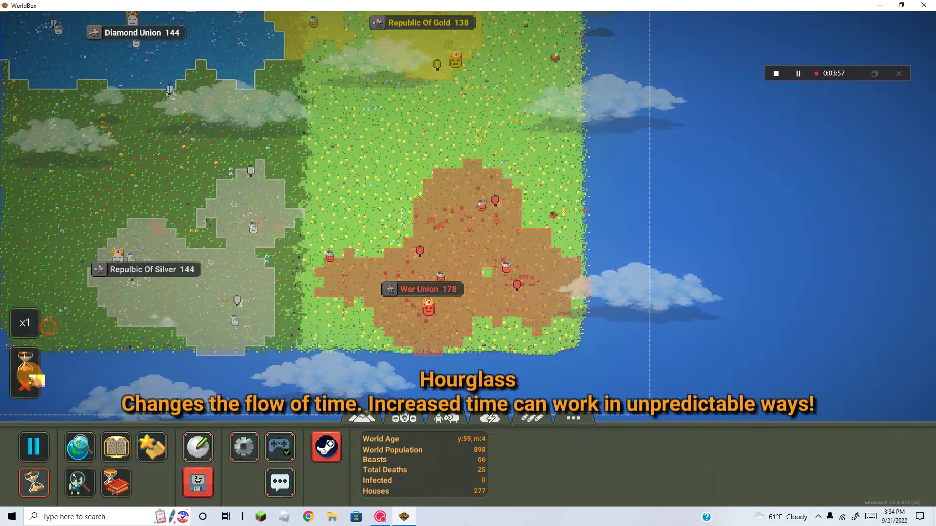
scroll(234, 251, "down", 4)
left_click_drag(234, 250, 307, 219)
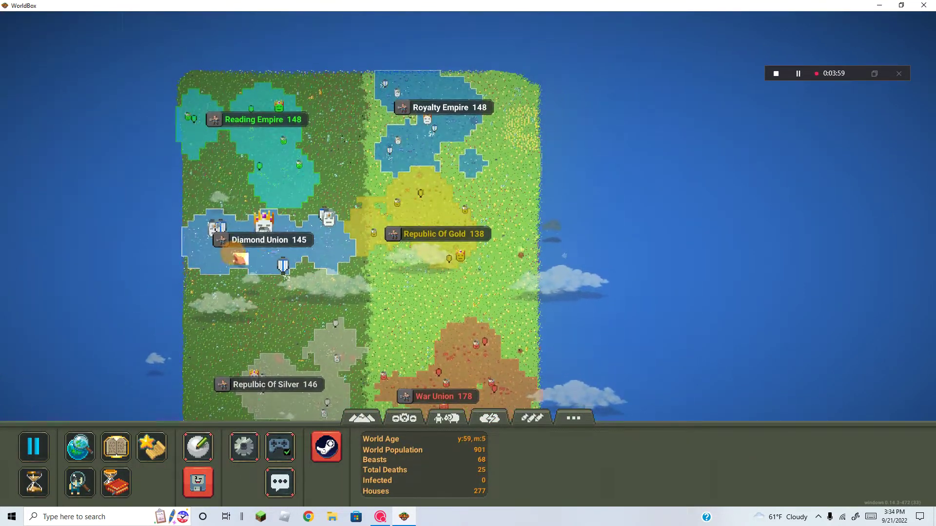
scroll(424, 281, "up", 2)
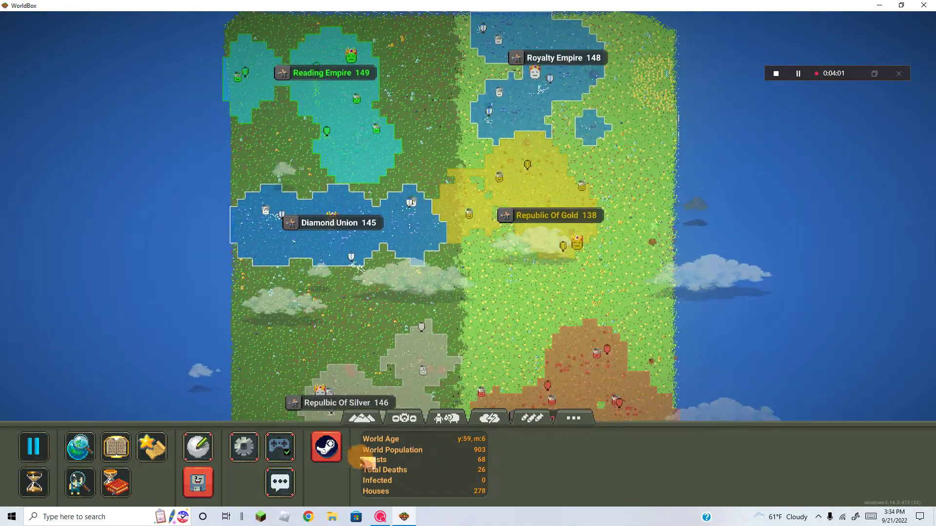
Step: Check the Kingdoms list (War Union leads with 179), then pan to Diamond Union
left_click(363, 418)
left_click(405, 418)
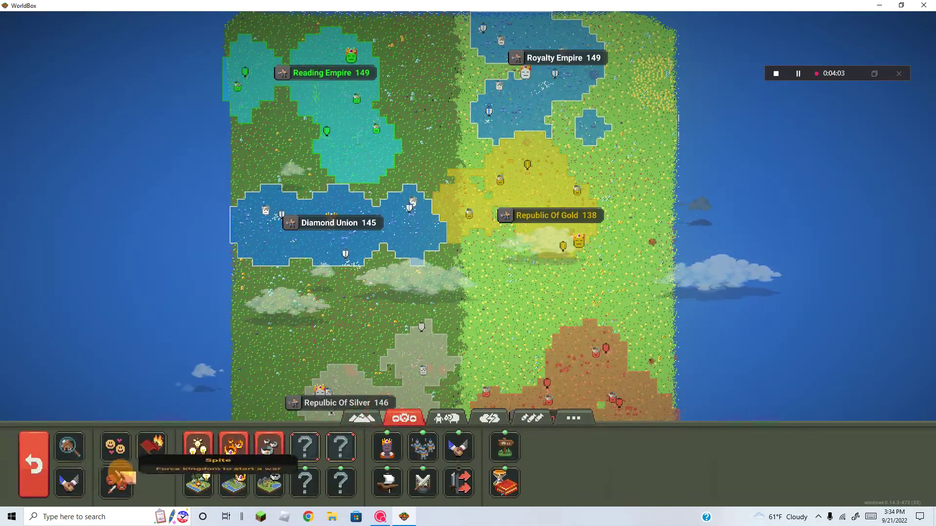
left_click(234, 446)
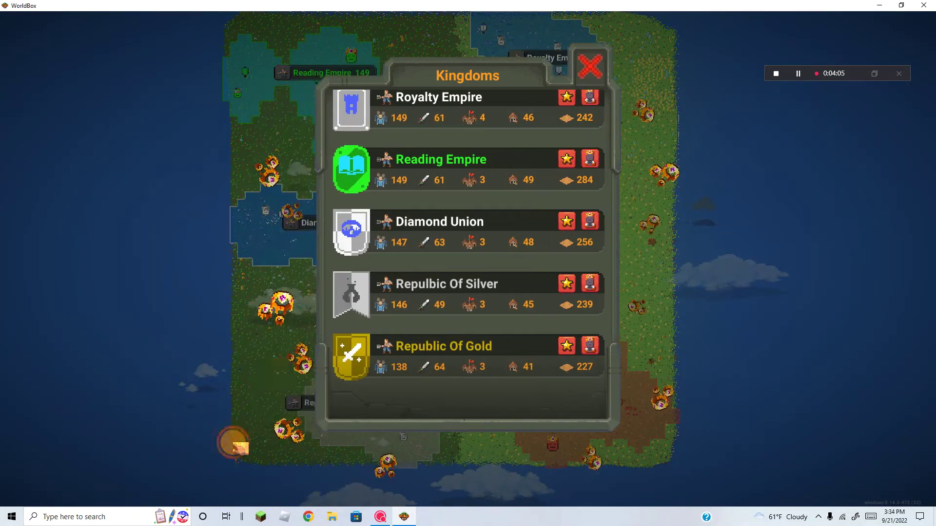
scroll(474, 167, "up", 2)
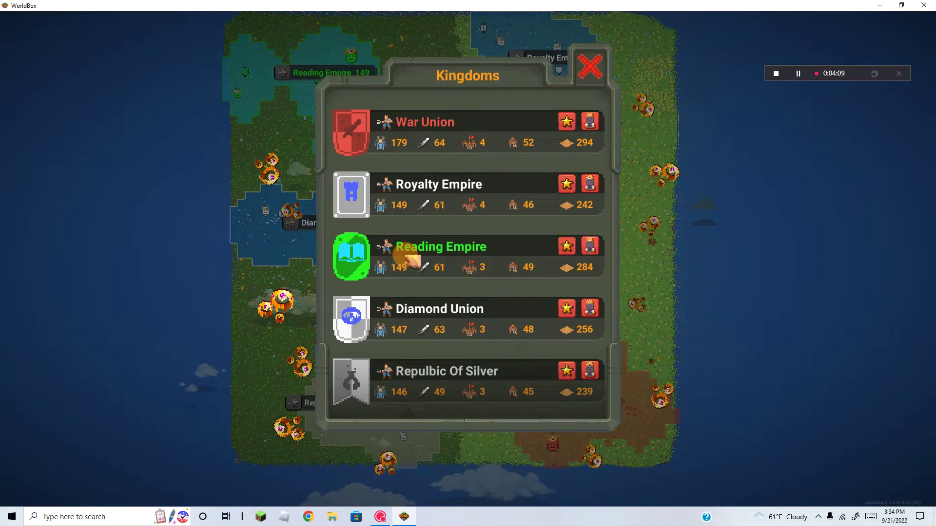
scroll(405, 260, "down", 2)
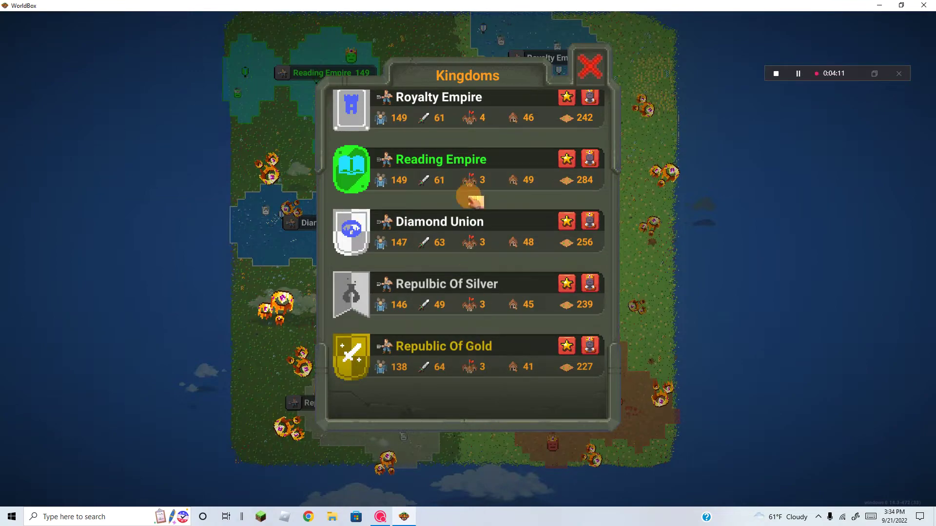
scroll(508, 252, "up", 2)
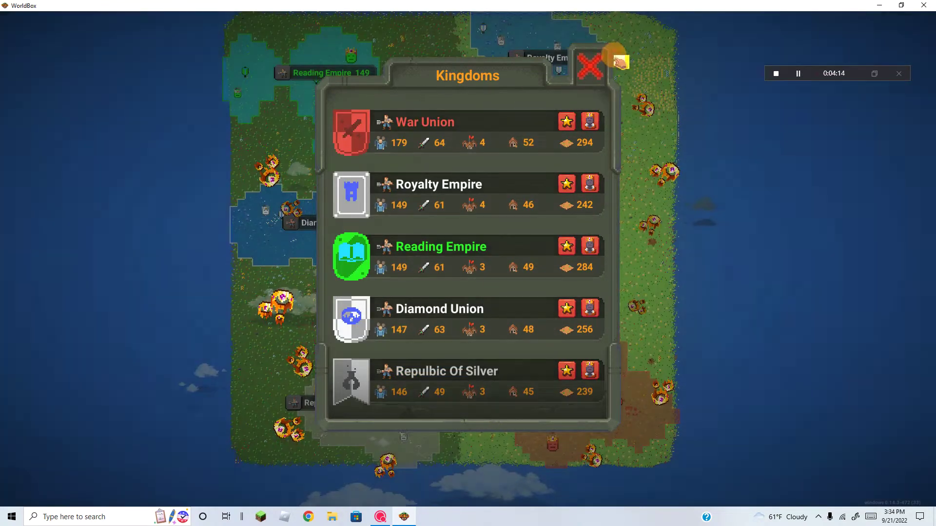
left_click(589, 68)
left_click_drag(468, 219, 653, 197)
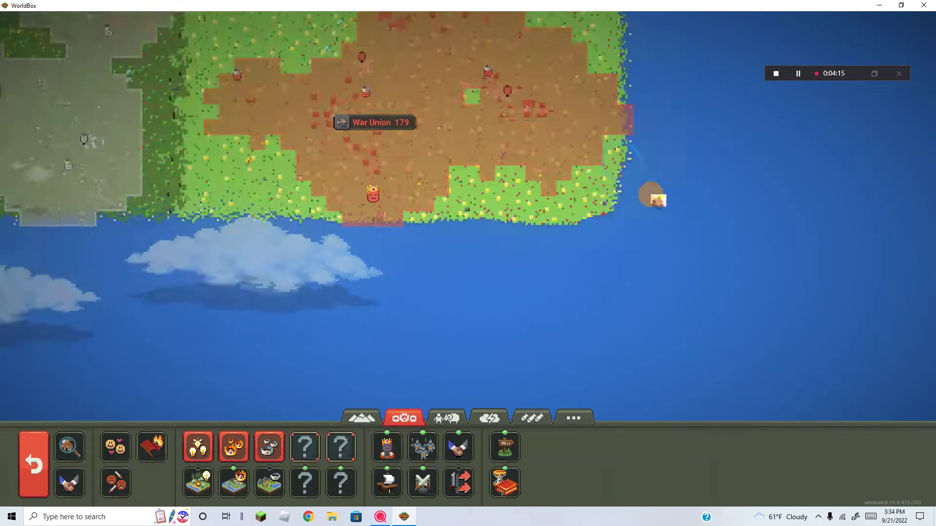
scroll(653, 197, "up", 5)
scroll(535, 304, "down", 4)
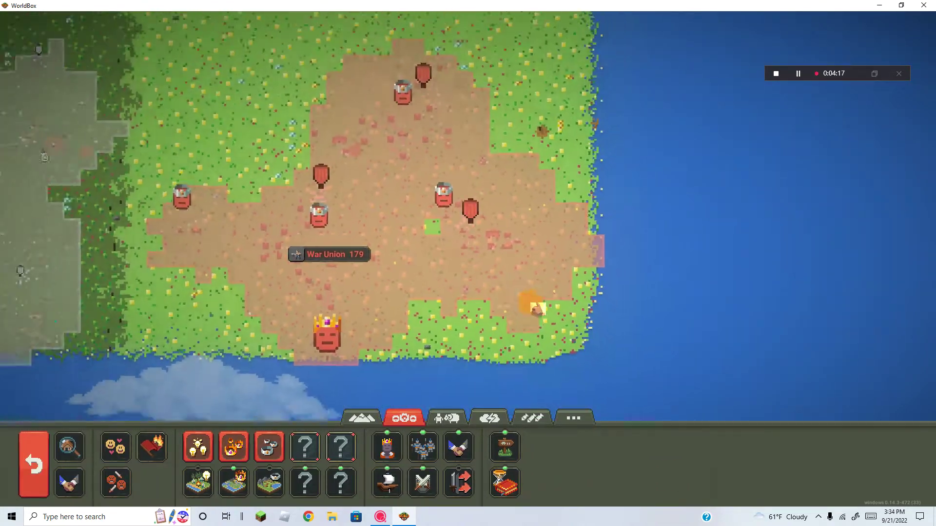
scroll(534, 304, "down", 3)
left_click_drag(468, 219, 658, 439)
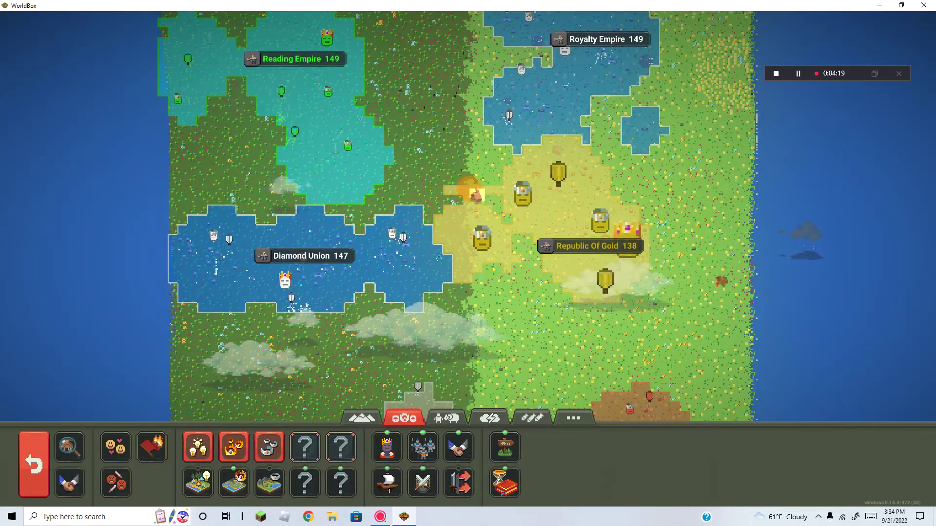
Step: Review the Diamond and Gold culture details, closing each
left_click(344, 242)
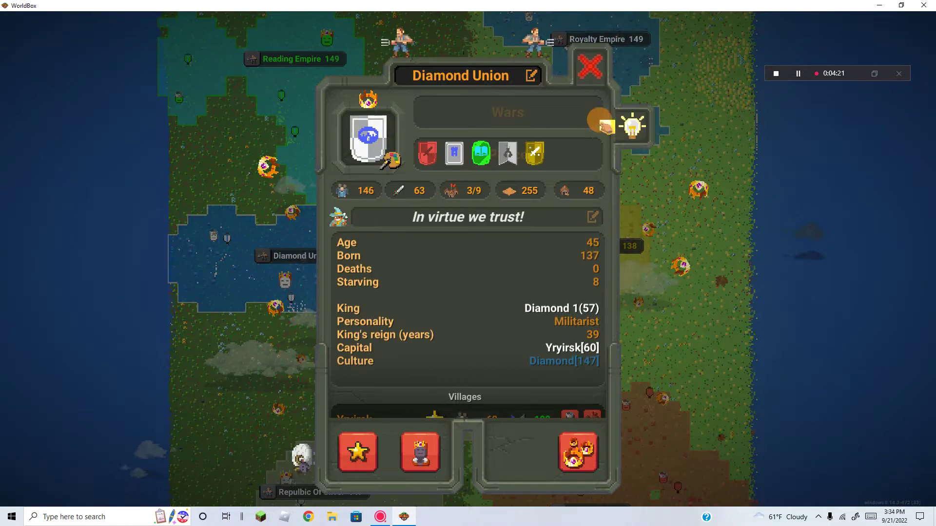
left_click(394, 162)
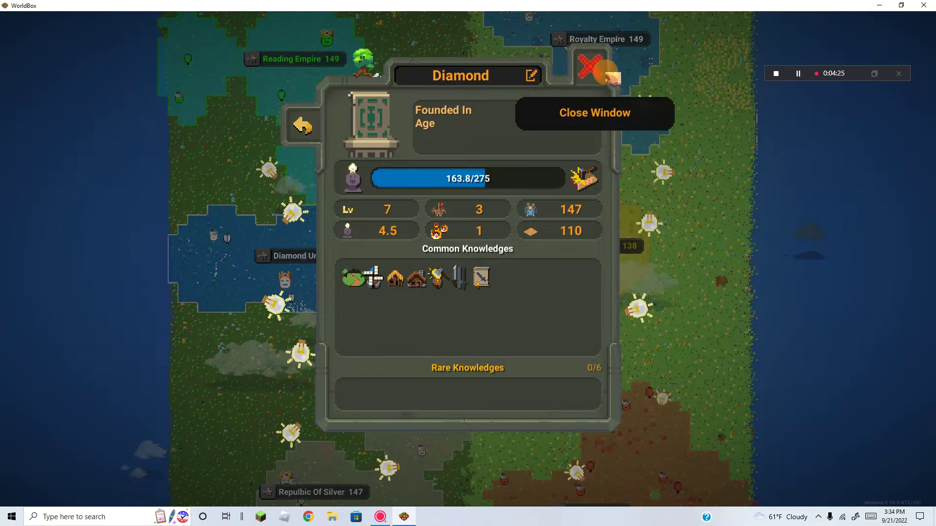
left_click(592, 69)
left_click(607, 227)
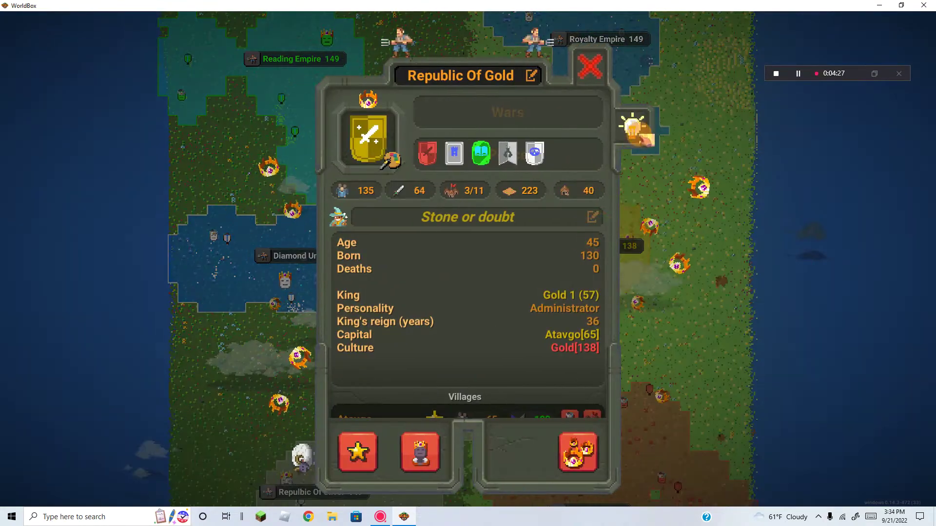
left_click(394, 161)
mouse_move(354, 178)
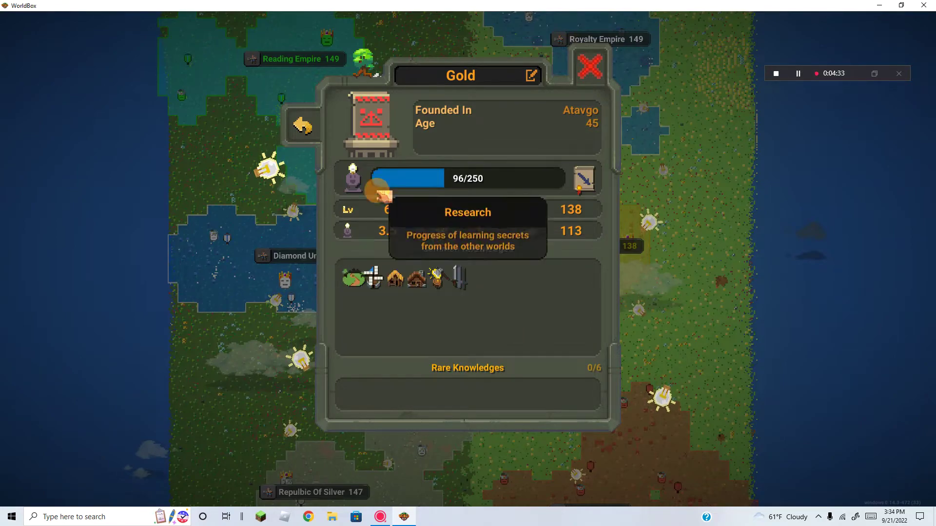
left_click(590, 69)
scroll(578, 186, "down", 2)
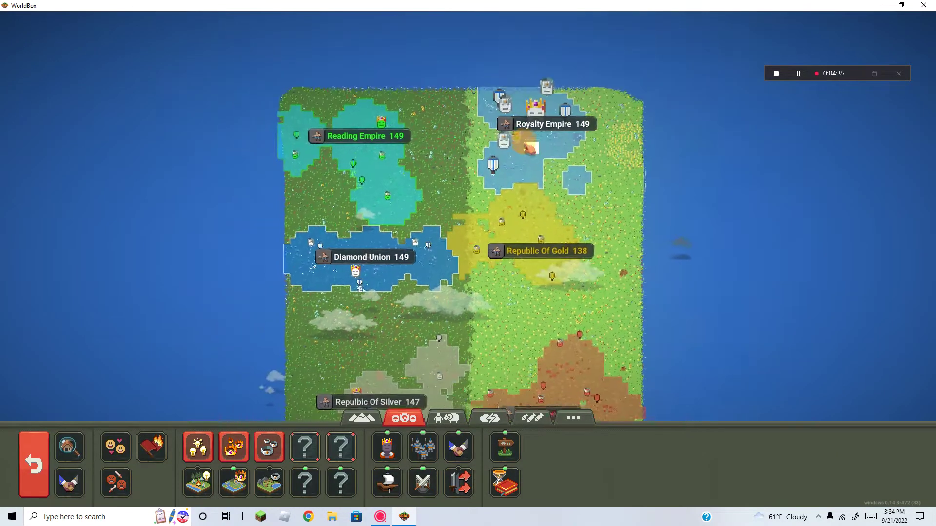
Step: Review the Royalty and War culture details, closing each
left_click(565, 63)
left_click(468, 347)
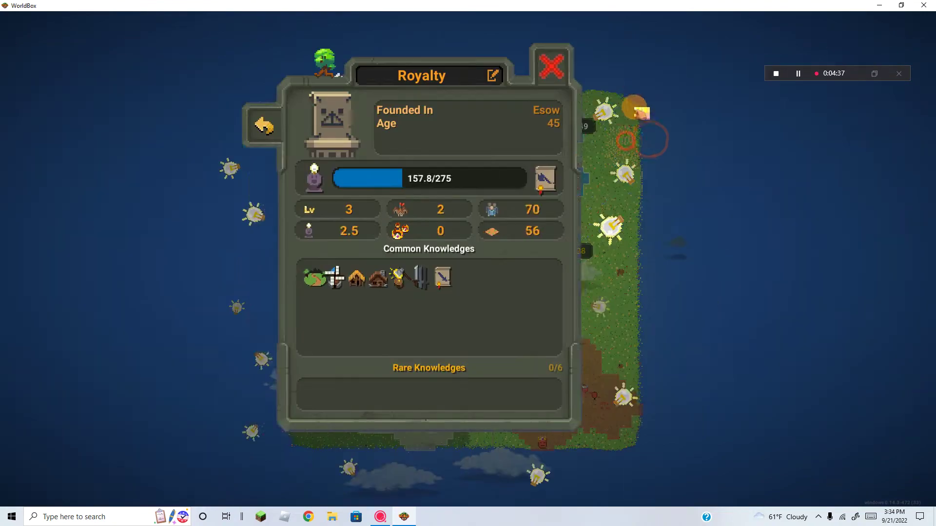
left_click(591, 68)
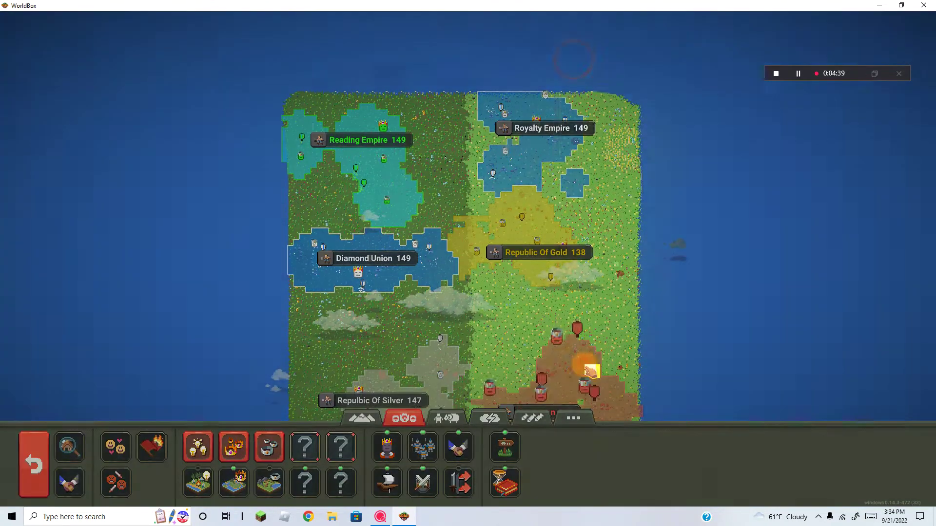
left_click(541, 410)
left_click(585, 364)
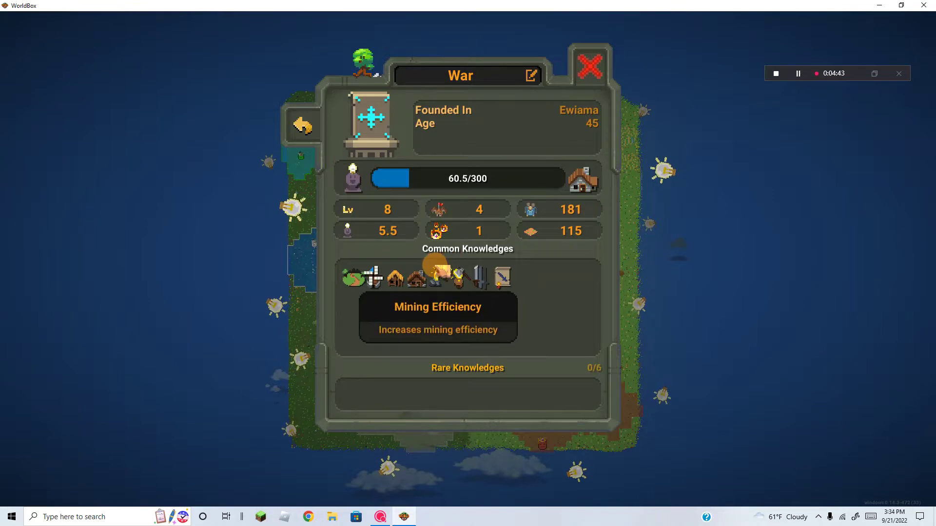
left_click(590, 68)
Step: Centre on Republic Of Gold, label villages, and pan west to Diamond Union's Urucnsin and Yryirsk
left_click_drag(614, 44, 614, 95)
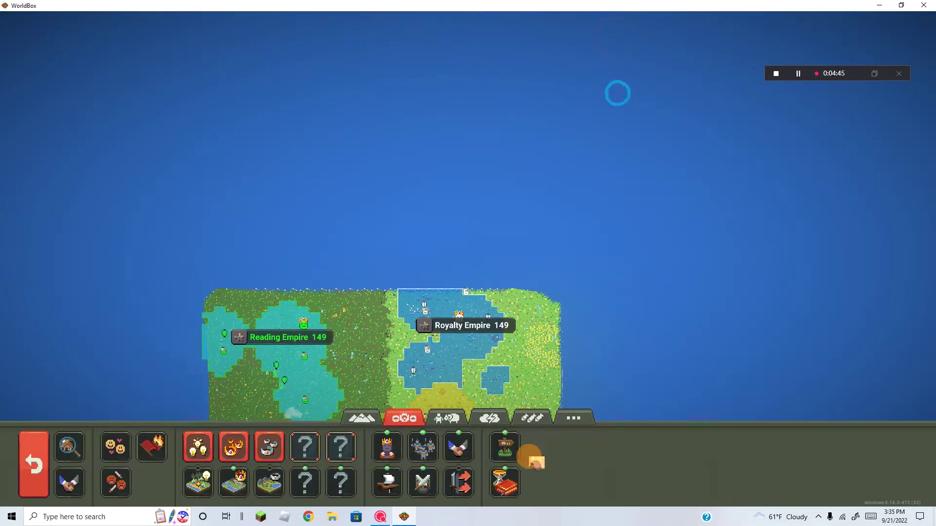
scroll(409, 329, "up", 5)
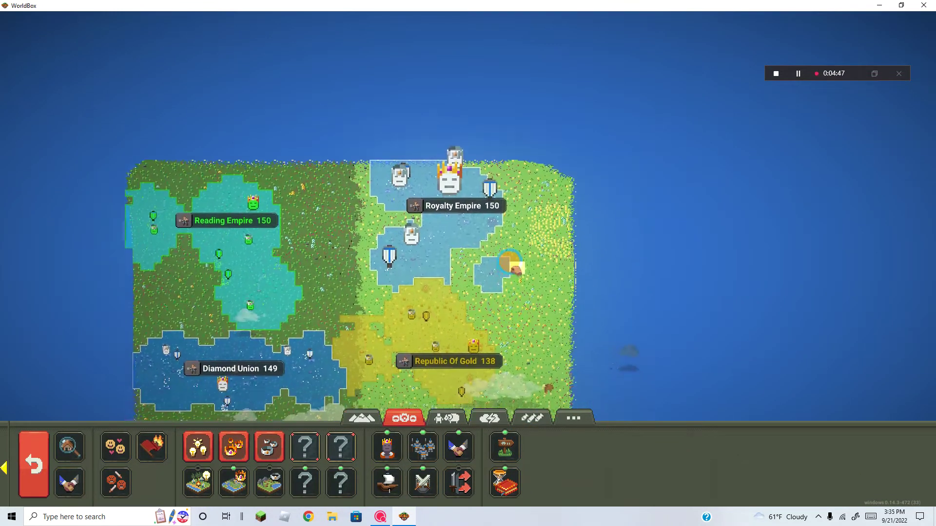
left_click_drag(409, 351, 438, 234)
scroll(439, 256, "up", 3)
left_click_drag(439, 293, 475, 242)
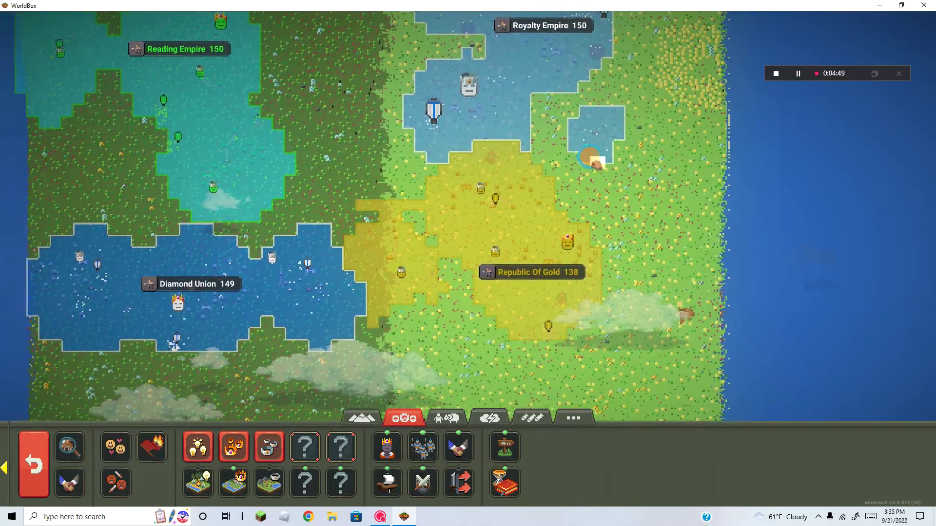
scroll(512, 242, "up", 4)
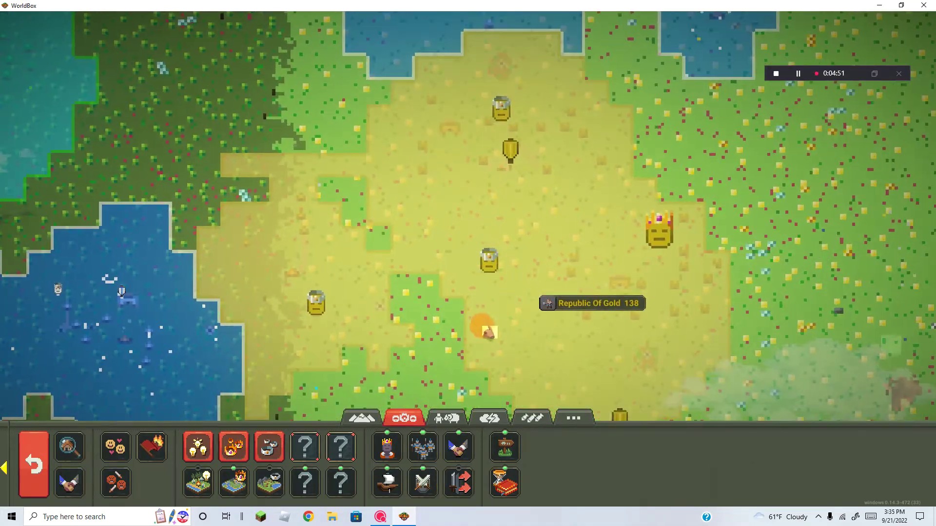
left_click(69, 448)
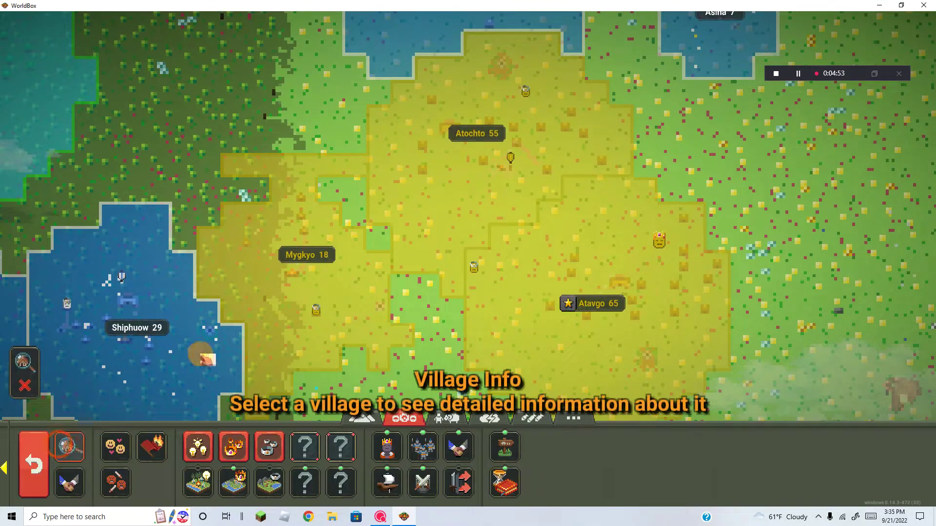
left_click_drag(293, 293, 314, 308)
scroll(468, 241, "down", 3)
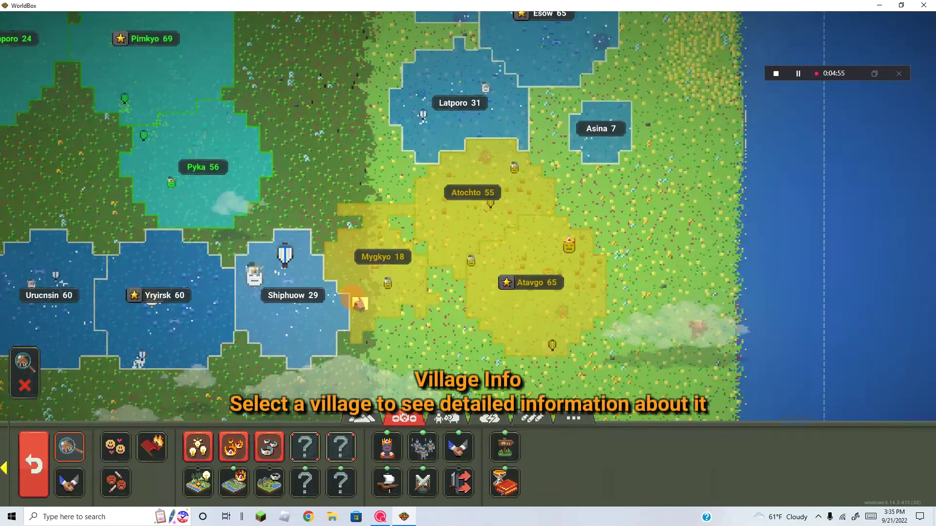
left_click_drag(366, 256, 440, 219)
scroll(434, 283, "down", 3)
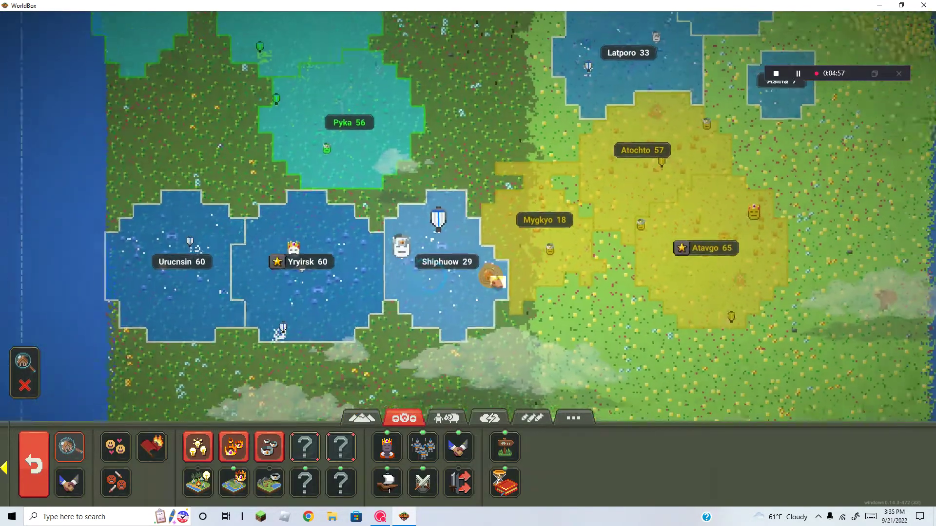
left_click_drag(433, 283, 293, 308)
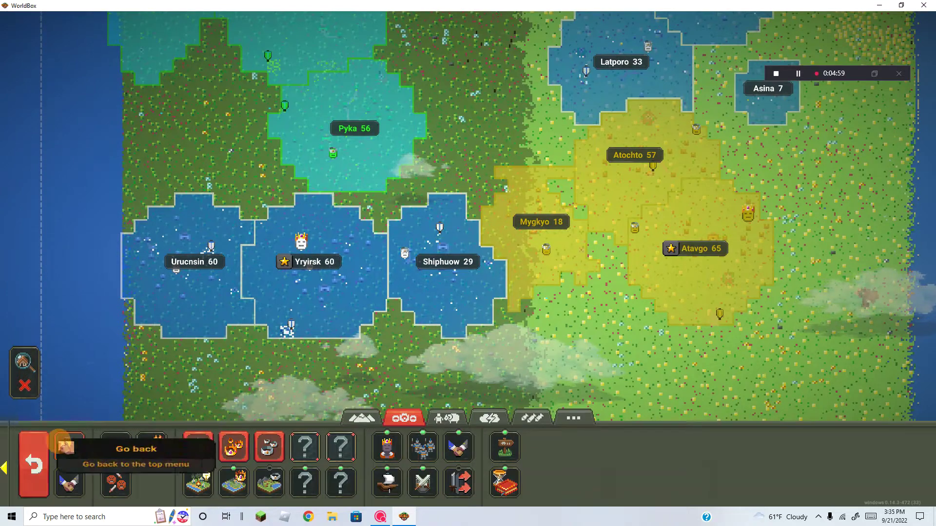
Step: Review Republic Of Gold's kingdom info and its king Gold 1, then close the windows
left_click(70, 448)
left_click(692, 248)
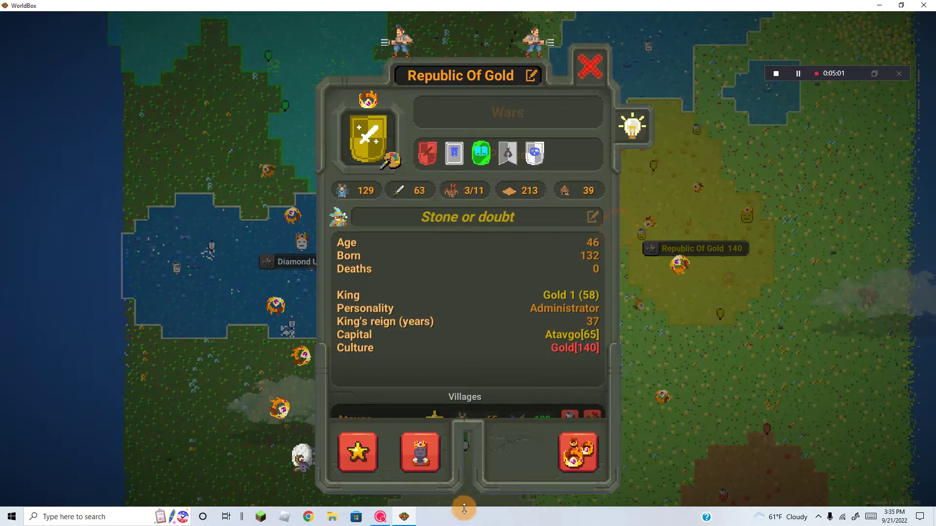
left_click(420, 454)
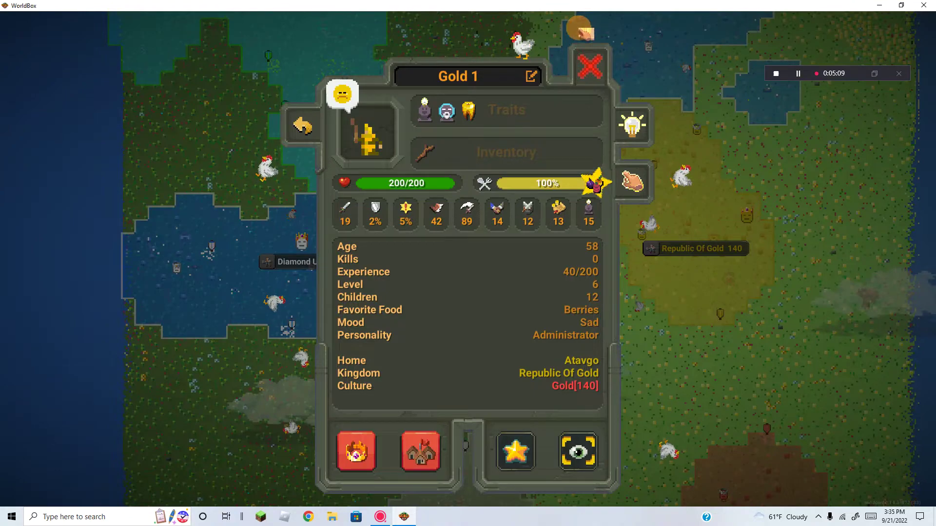
left_click(591, 67)
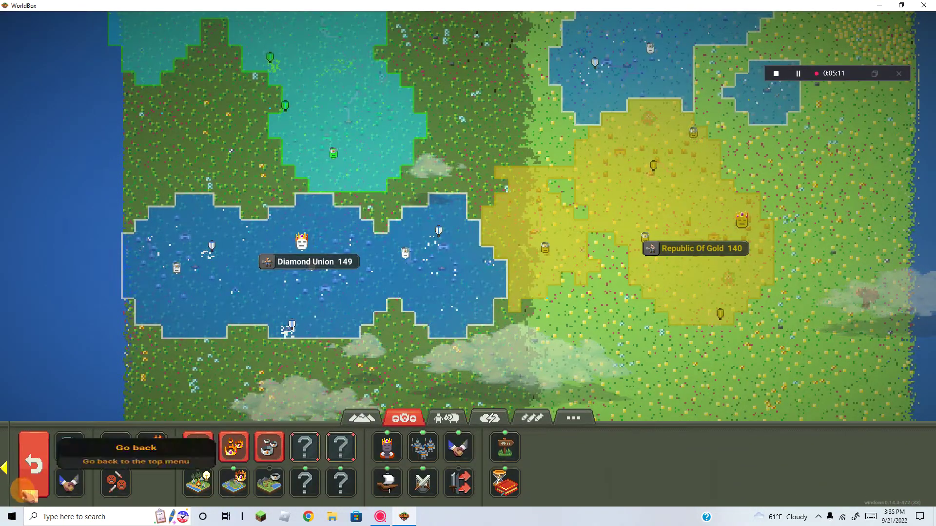
left_click(34, 465)
scroll(512, 146, "down", 5)
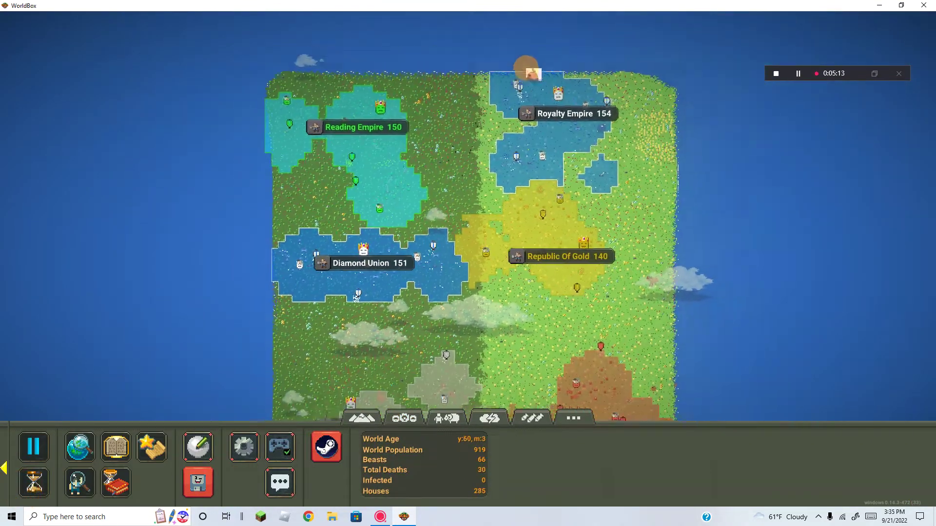
Step: Check War Union's kingdom details and frame the whole world in view
mouse_move(527, 70)
left_mouse_down()
mouse_move(528, 8)
mouse_move(534, 133)
left_mouse_up()
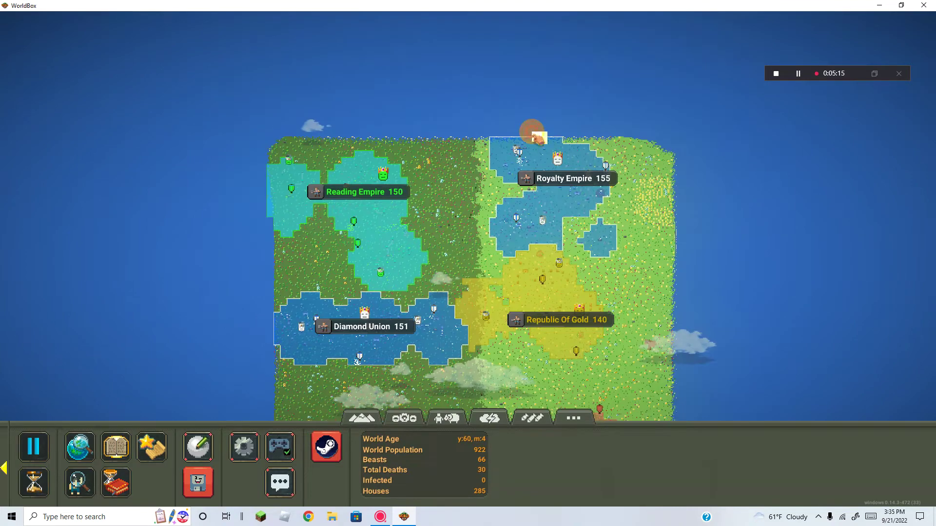
scroll(534, 183, "down", 5)
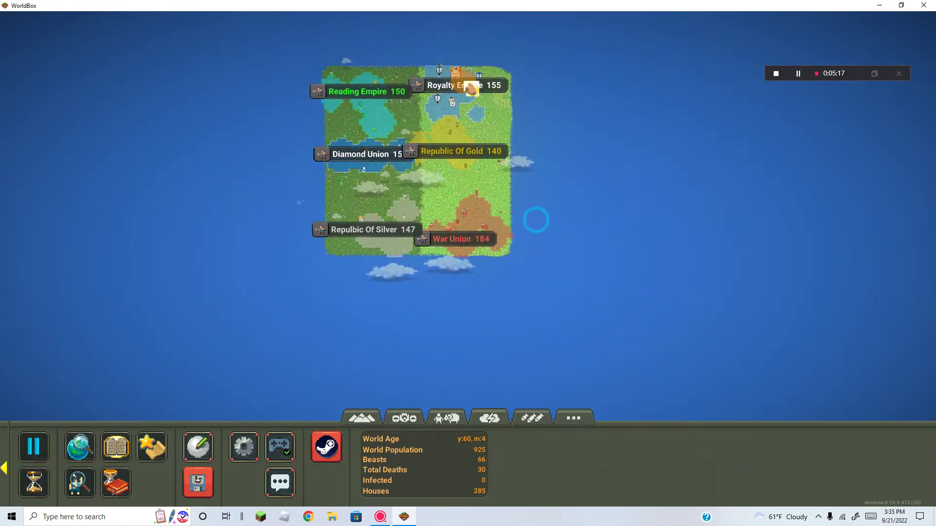
scroll(537, 220, "up", 5)
left_click(439, 207)
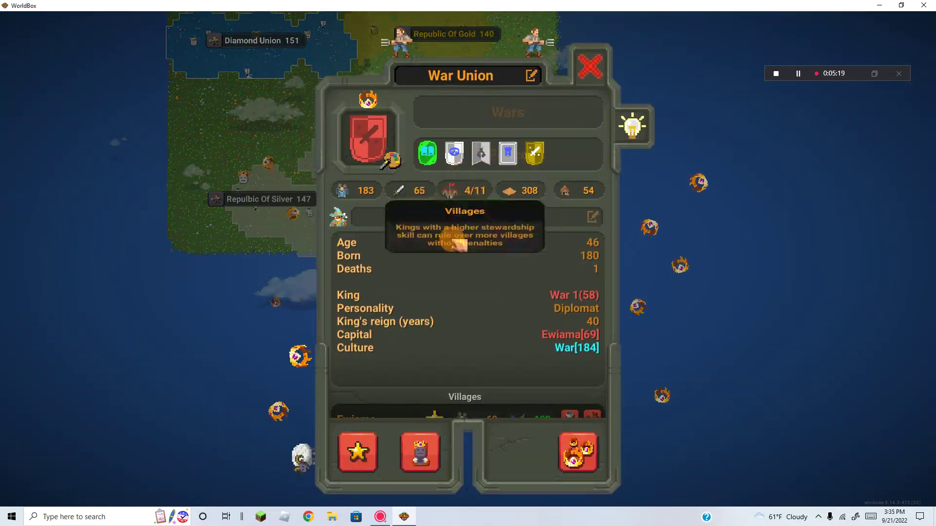
key("Escape")
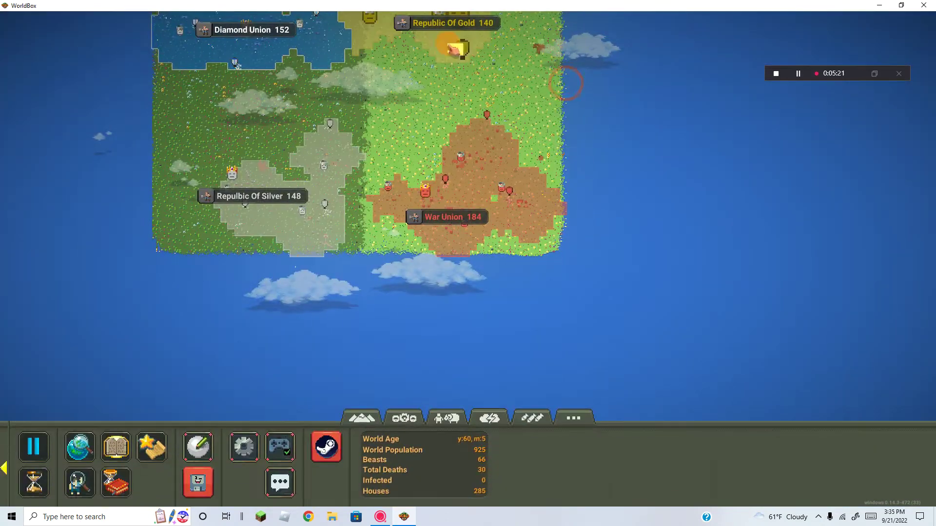
left_click_drag(780, 91, 804, 140)
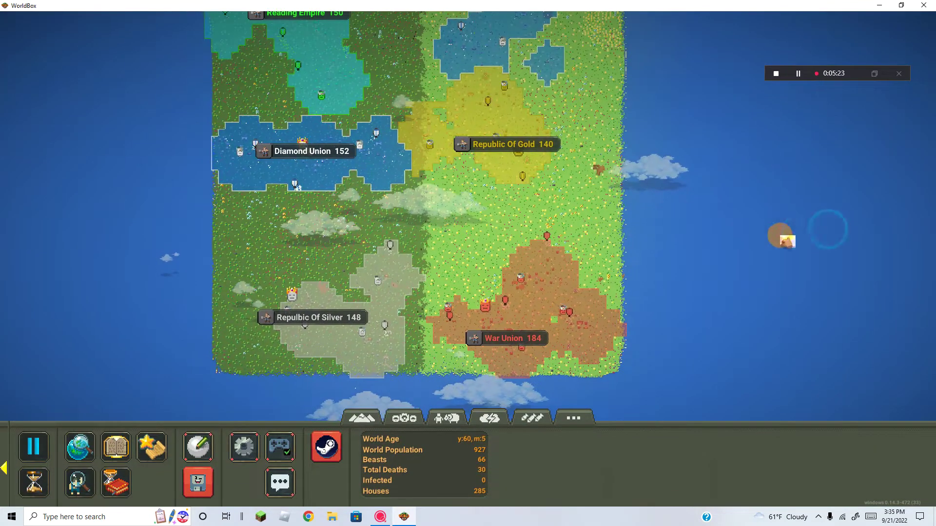
scroll(783, 226, "up", 2)
scroll(571, 142, "down", 1)
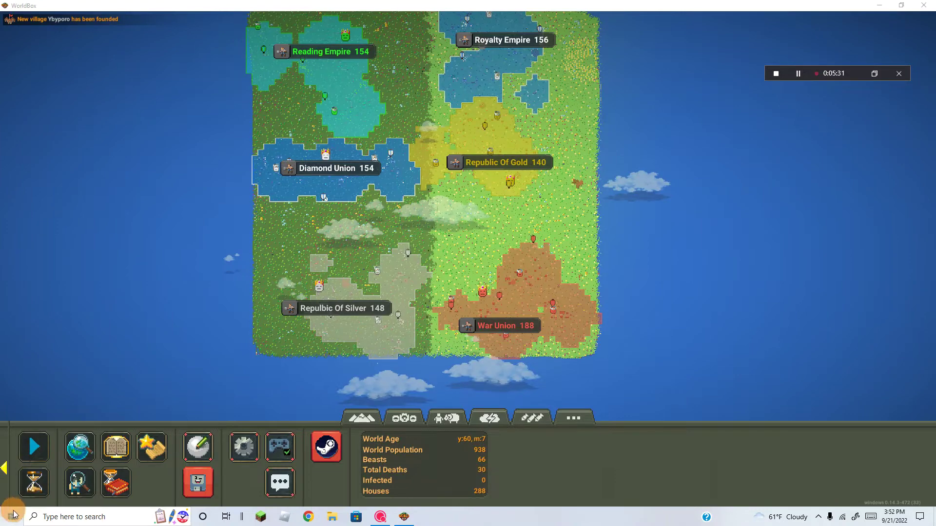
Step: Resume the simulation and inspect then close Diamond Union villager Uwu from Yryirsk
left_click(32, 446)
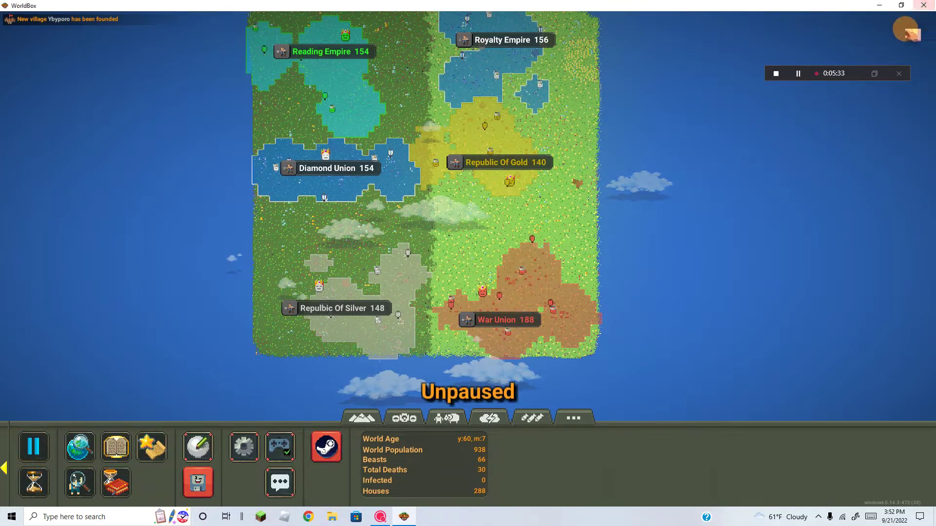
left_click_drag(242, 198, 448, 300)
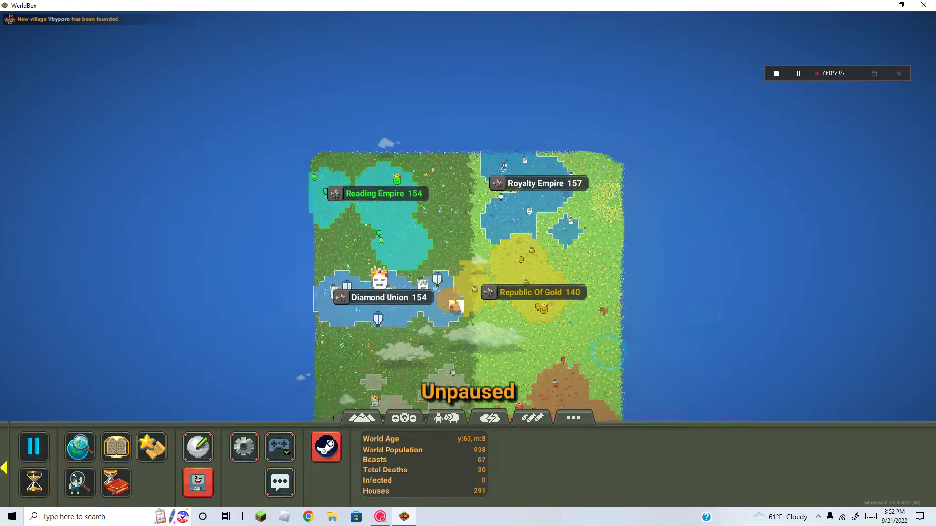
scroll(549, 279, "up", 5)
scroll(548, 278, "up", 3)
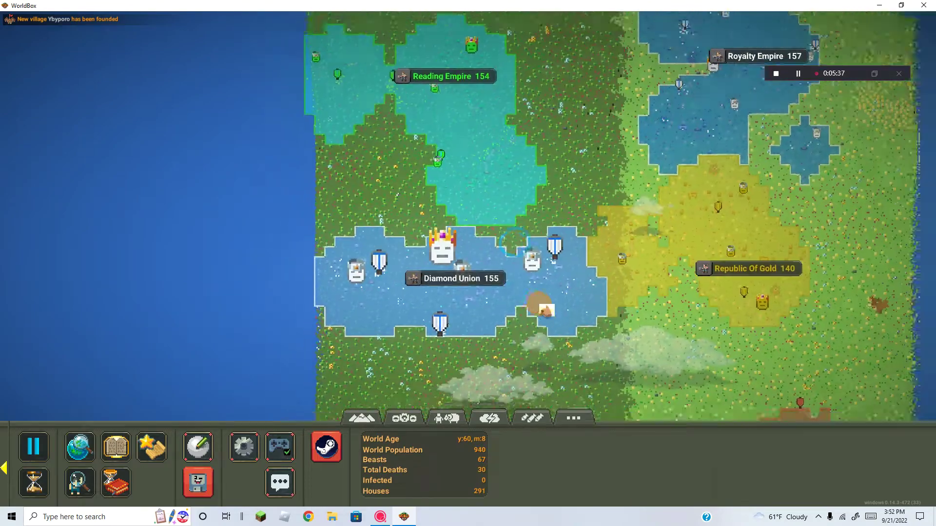
scroll(512, 308, "up", 3)
scroll(476, 220, "up", 3)
scroll(447, 187, "up", 3)
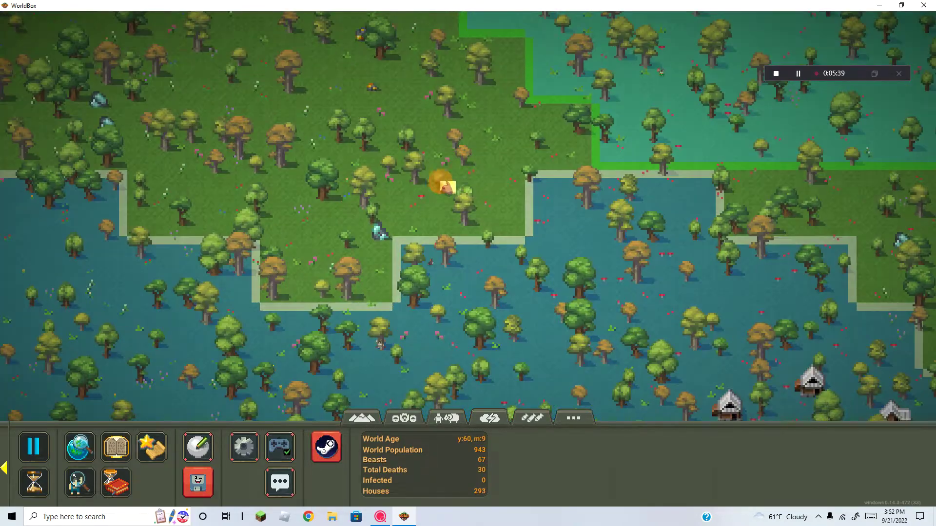
scroll(457, 190, "down", 3)
scroll(468, 194, "down", 3)
scroll(489, 197, "down", 3)
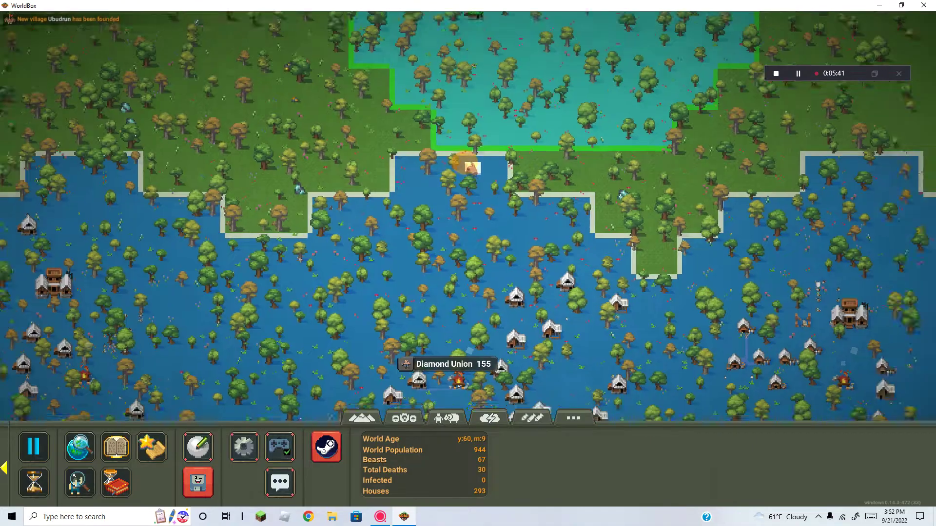
scroll(504, 201, "down", 2)
scroll(511, 219, "up", 3)
scroll(541, 271, "up", 4)
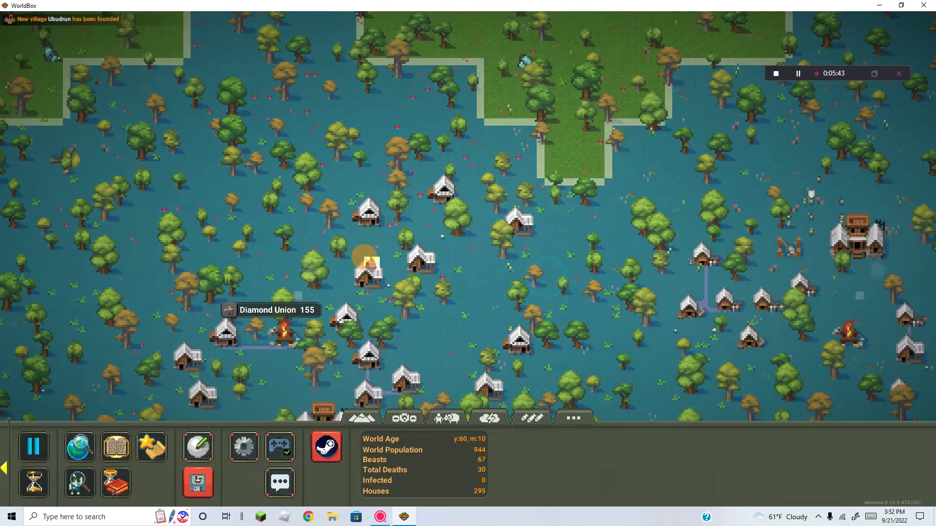
scroll(468, 219, "up", 1)
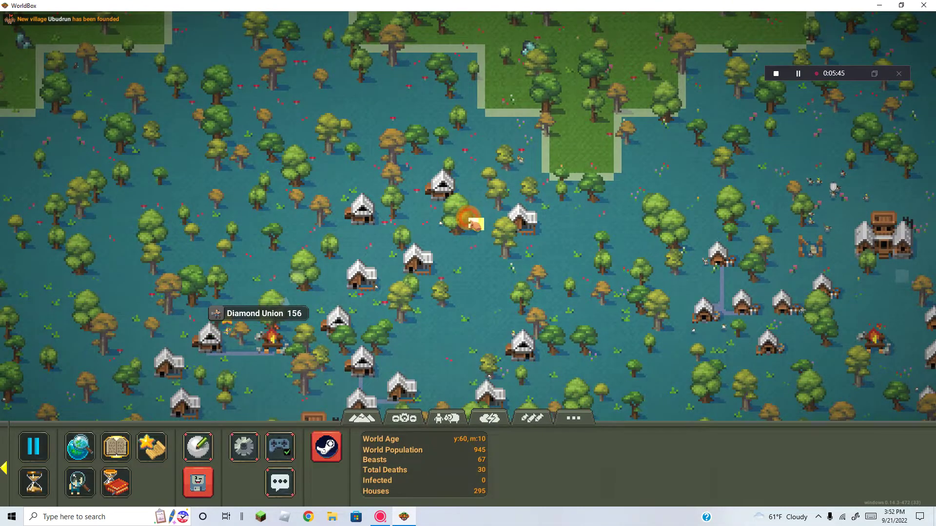
left_click(436, 221)
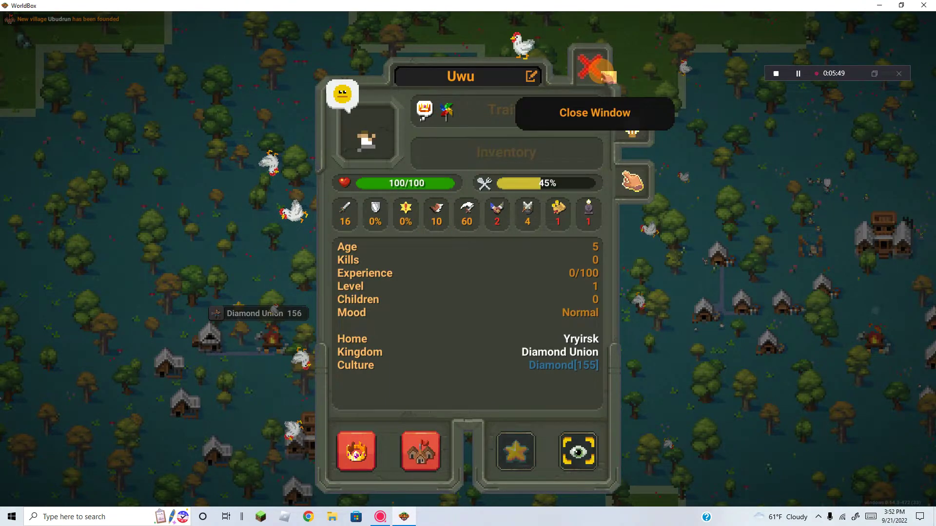
left_click(589, 68)
scroll(468, 241, "down", 3)
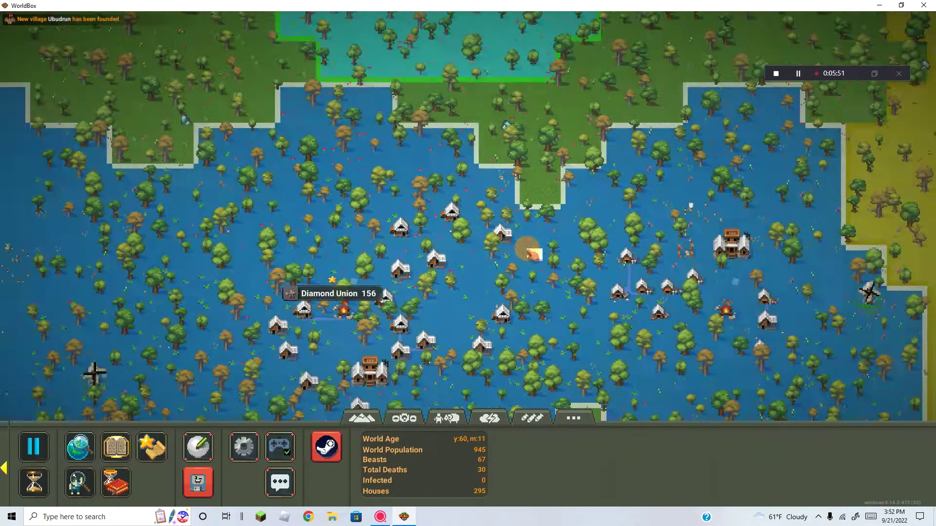
scroll(469, 241, "down", 4)
scroll(512, 249, "down", 2)
scroll(468, 241, "down", 2)
scroll(468, 242, "down", 2)
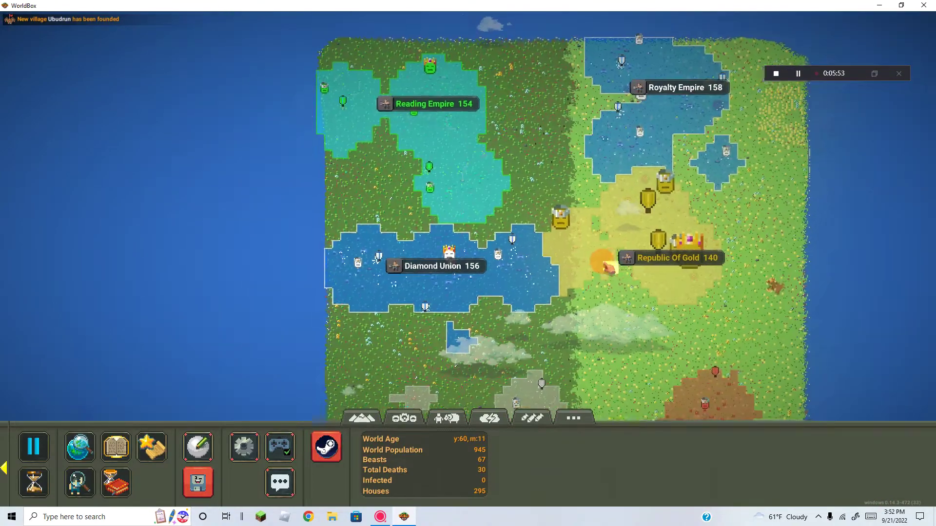
scroll(468, 242, "down", 1)
scroll(468, 242, "up", 5)
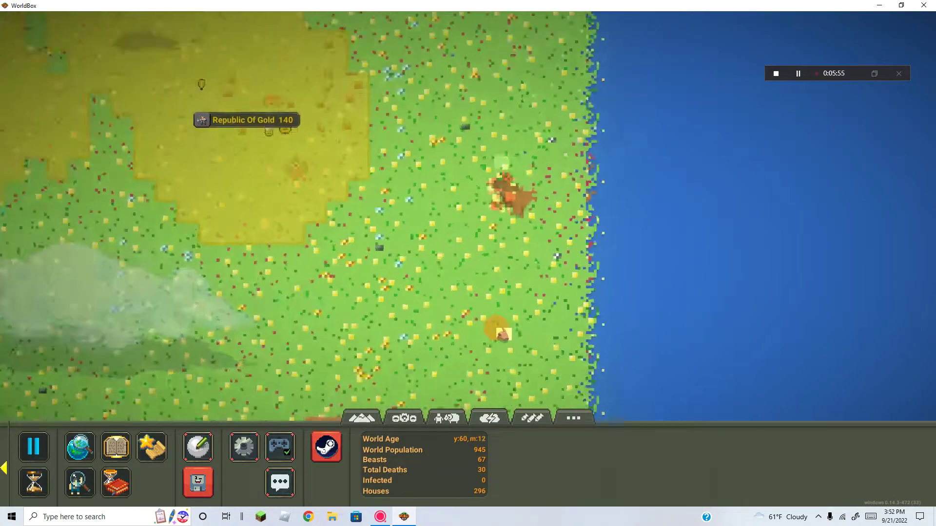
scroll(468, 241, "up", 1)
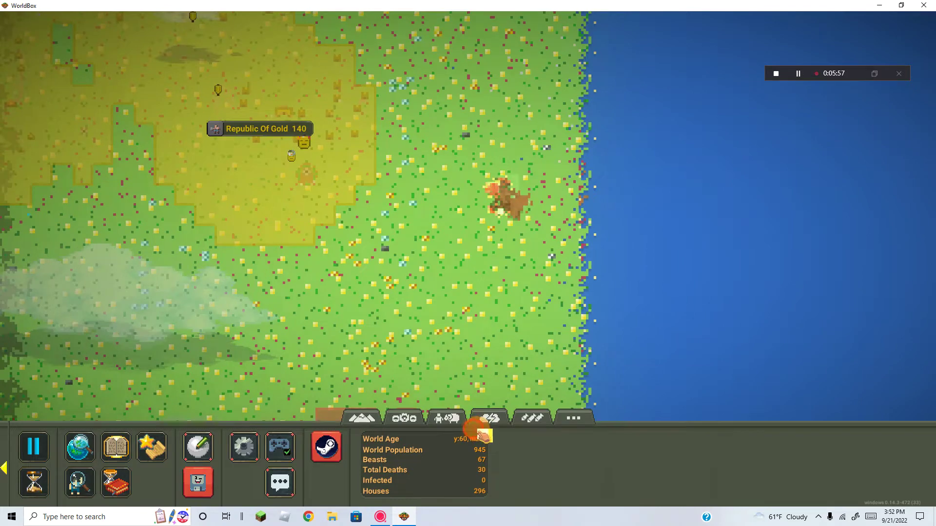
Step: Paint rain over the grassland near the east coast beside Republic Of Gold
left_click(491, 417)
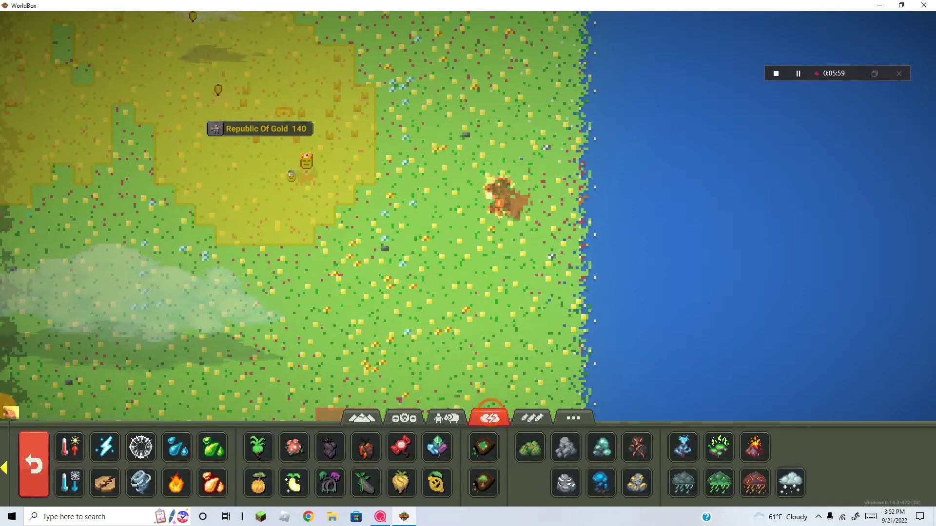
left_click(177, 447)
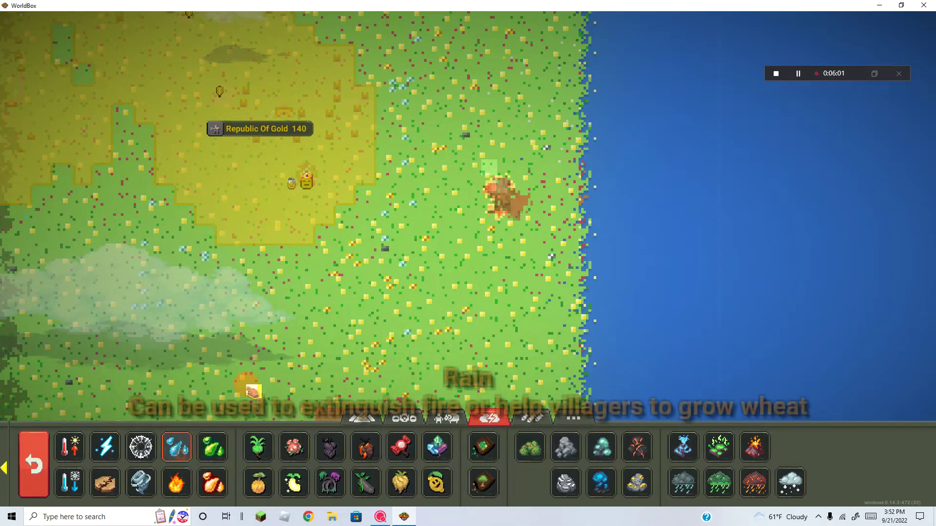
left_click_drag(585, 146, 487, 214)
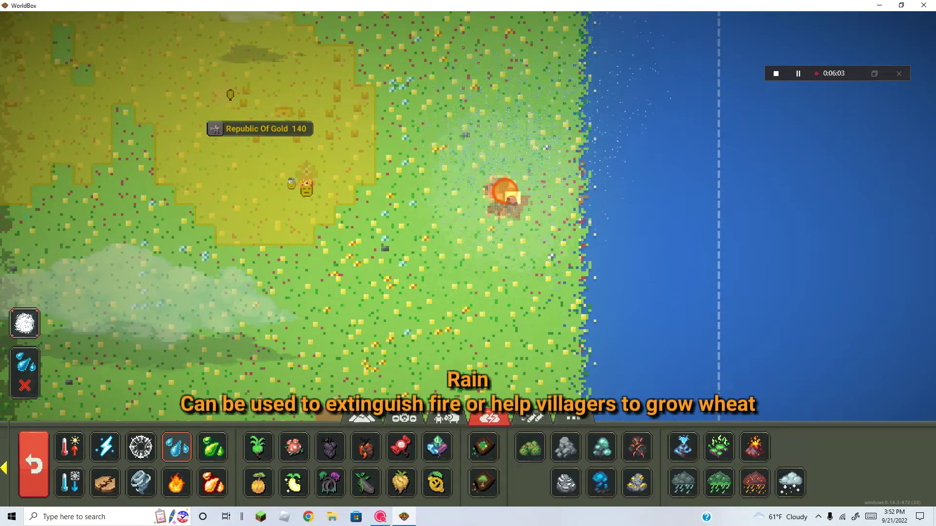
scroll(505, 192, "up", 8)
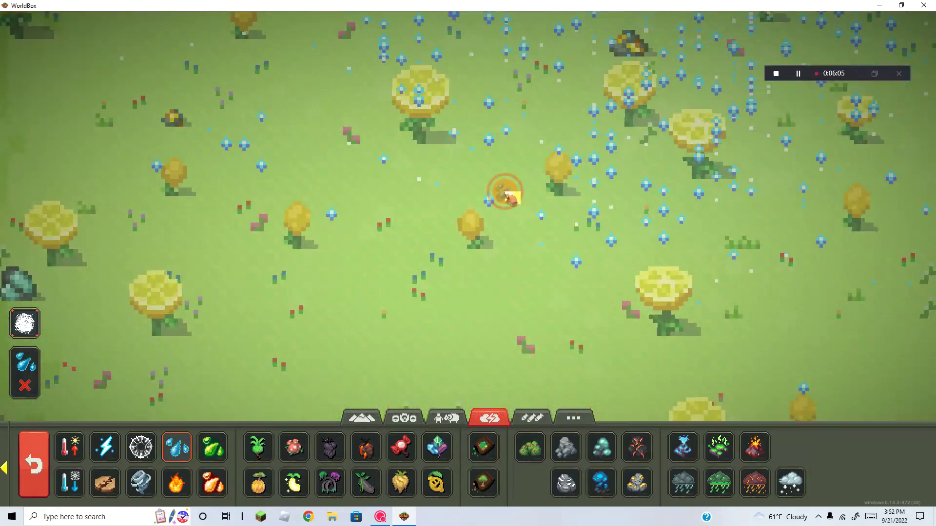
scroll(505, 192, "down", 4)
scroll(505, 204, "down", 4)
scroll(512, 227, "down", 4)
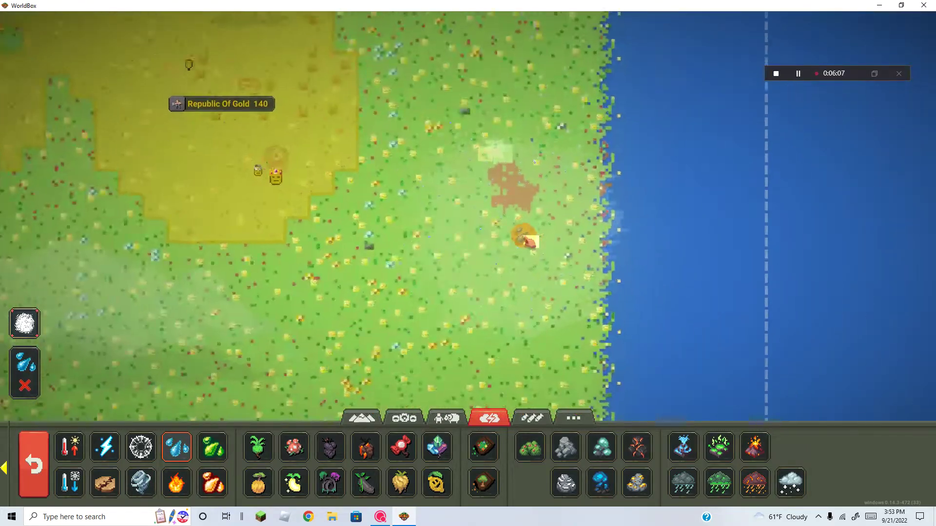
scroll(523, 238, "down", 3)
scroll(522, 238, "down", 3)
scroll(475, 241, "down", 3)
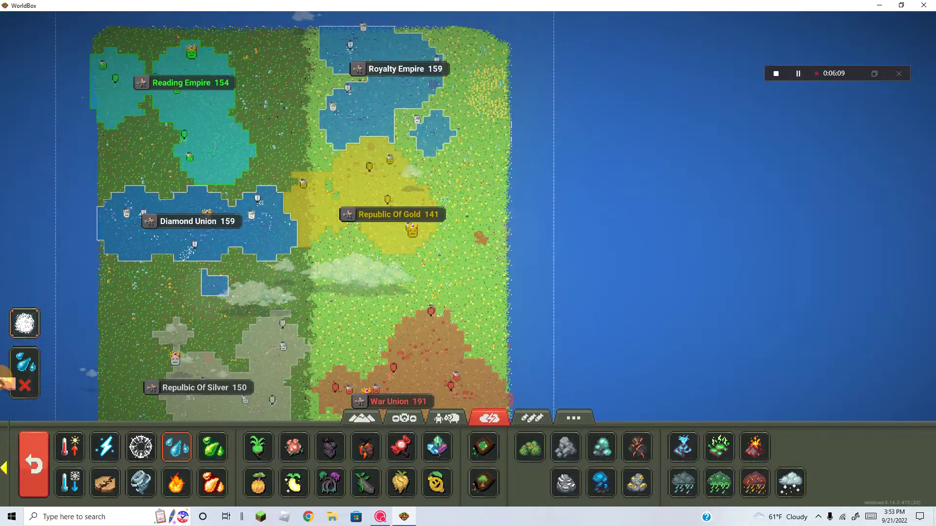
Step: Stop the rain power and shift the view to the southern kingdoms
key("s")
key("w")
left_click(24, 385)
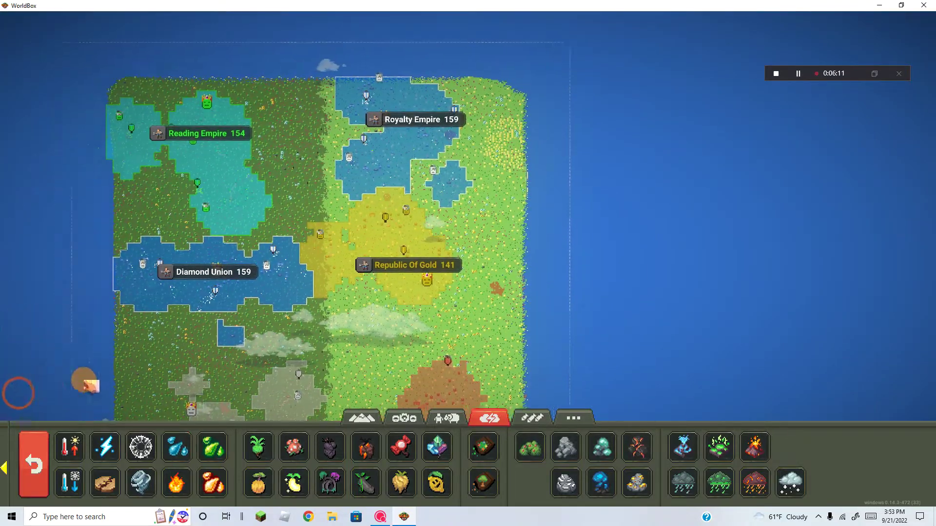
scroll(293, 293, "up", 2)
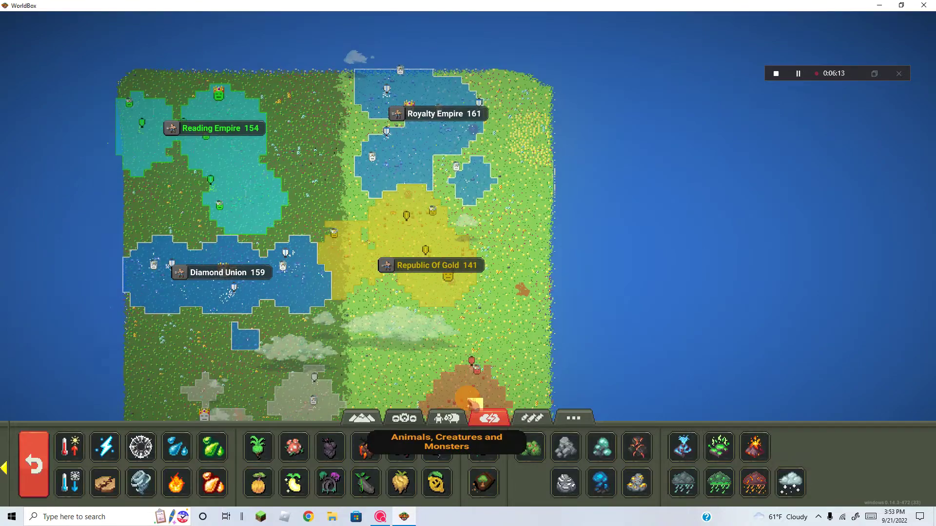
key("a")
key("w")
Step: Browse the kingdom and civilization powers, then return to the main power menu
left_click(405, 418)
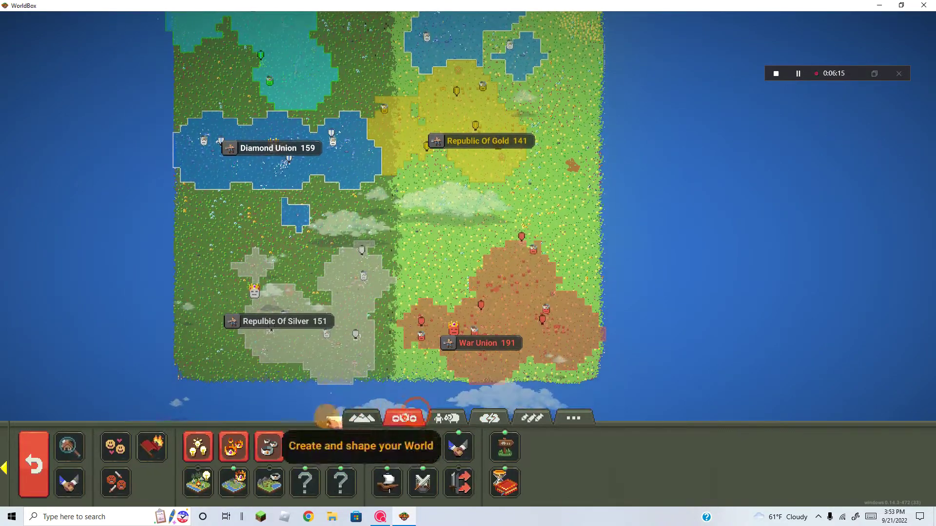
scroll(365, 220, "up", 6)
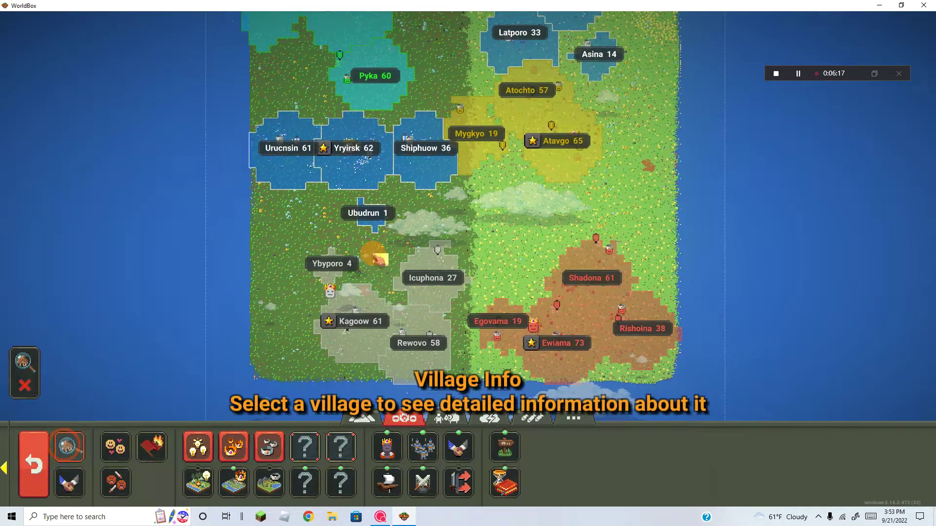
scroll(468, 264, "up", 3)
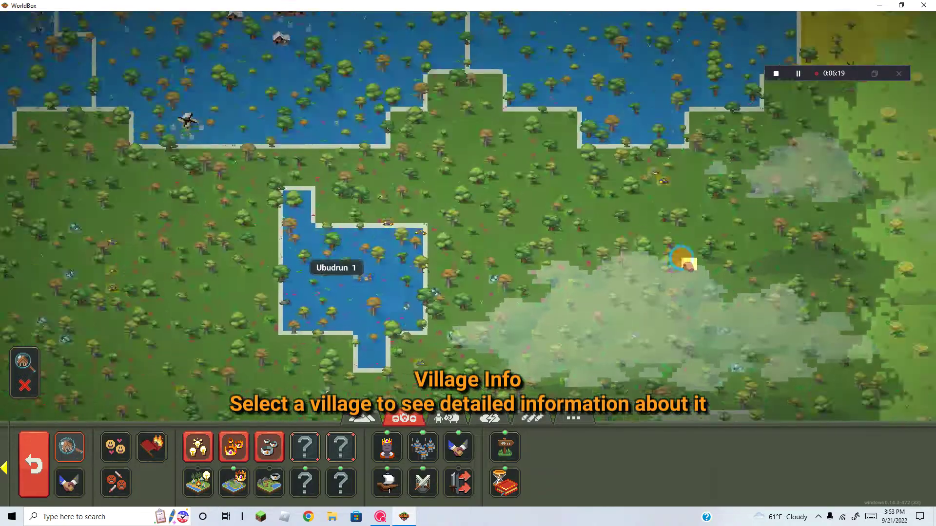
scroll(468, 263, "up", 3)
scroll(366, 183, "up", 2)
left_click(33, 464)
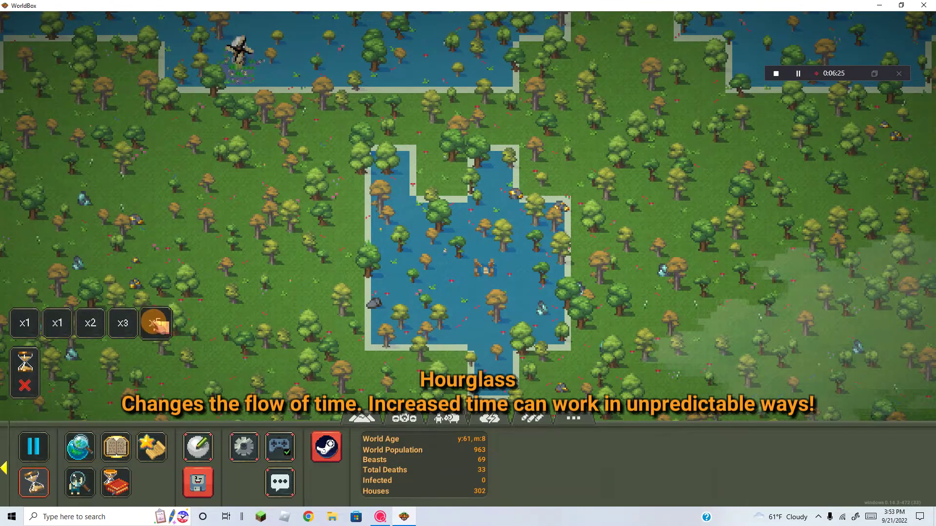
Step: Speed time up to x5, survey the island's kingdoms, and bring up the civilization powers
left_click(156, 324)
scroll(376, 256, "down", 5)
scroll(376, 256, "down", 2)
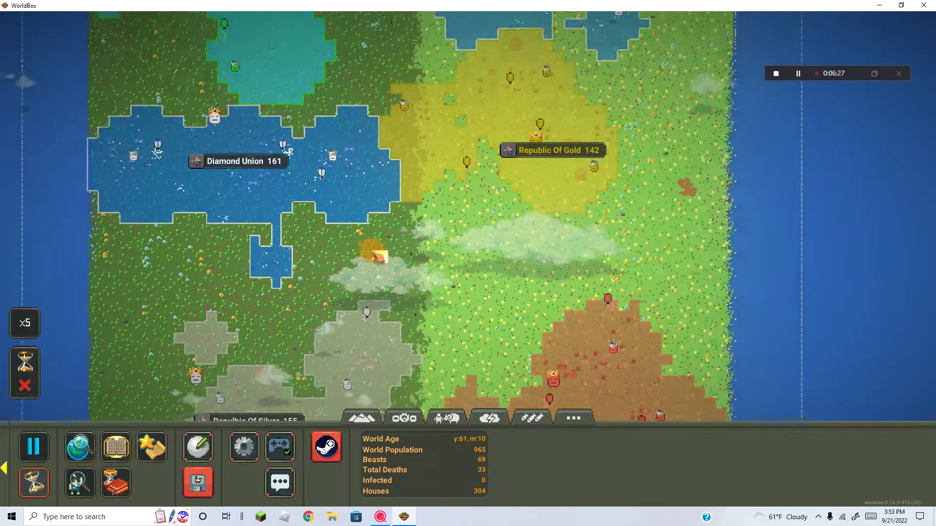
scroll(376, 256, "down", 2)
scroll(377, 256, "down", 2)
scroll(376, 257, "down", 1)
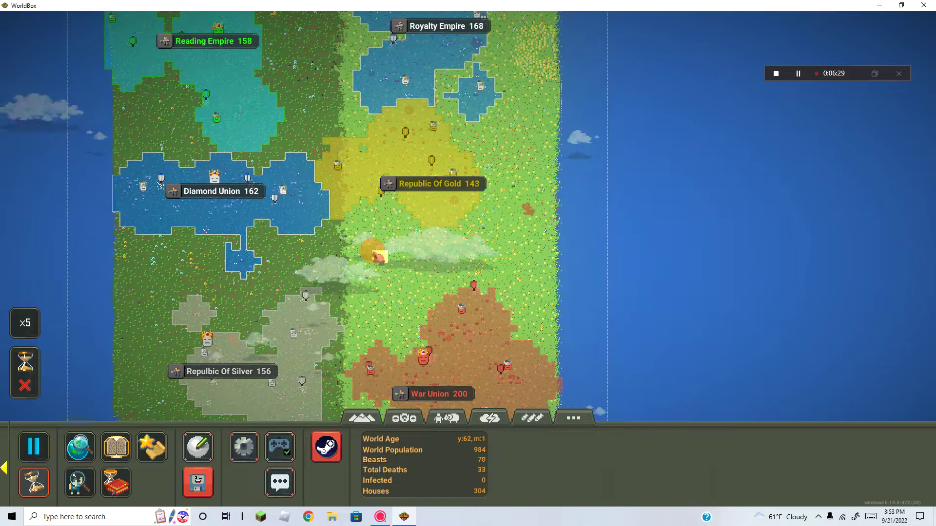
mouse_move(377, 256)
left_mouse_down()
mouse_move(615, 395)
mouse_move(620, 216)
left_mouse_up()
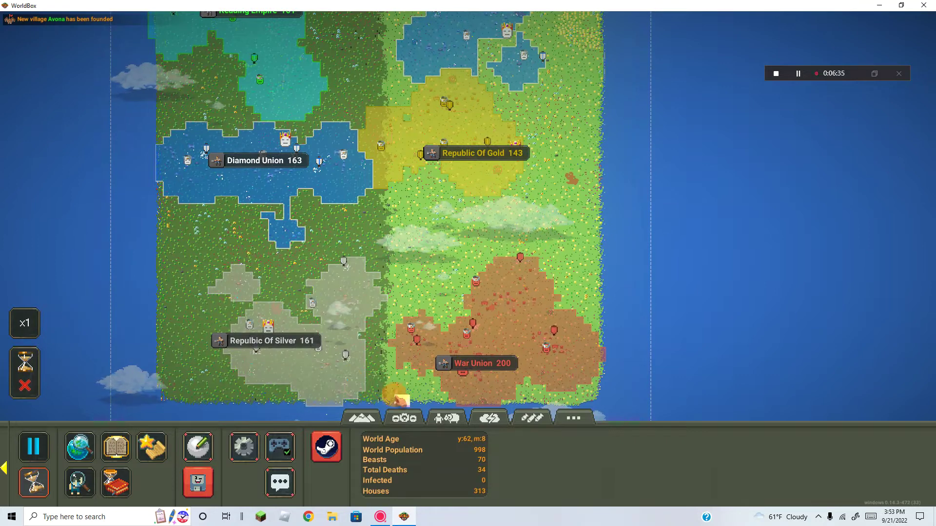
left_click(404, 418)
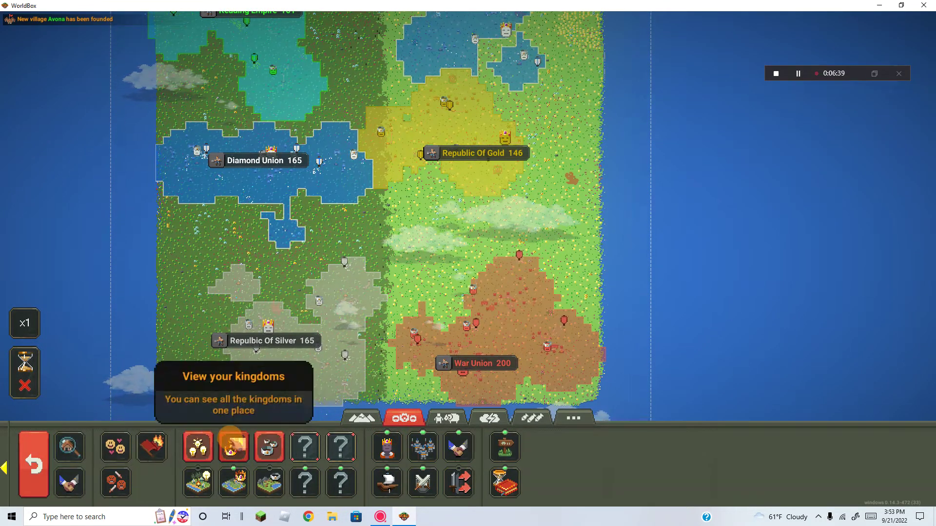
left_click(234, 446)
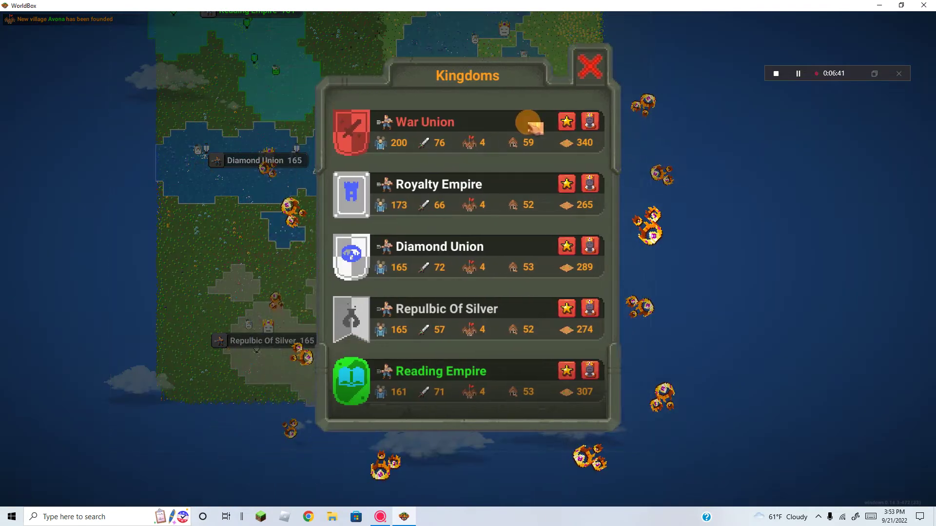
scroll(453, 402, "down", 3)
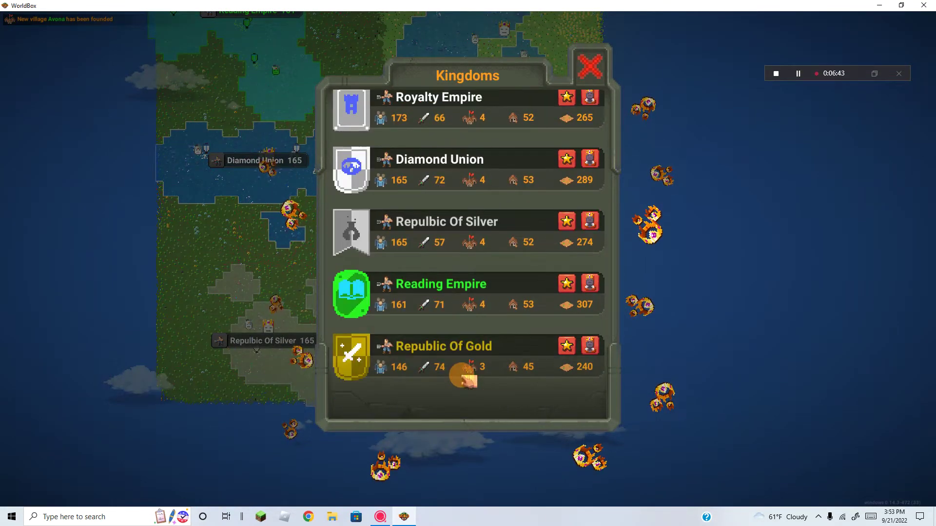
scroll(468, 346, "up", 3)
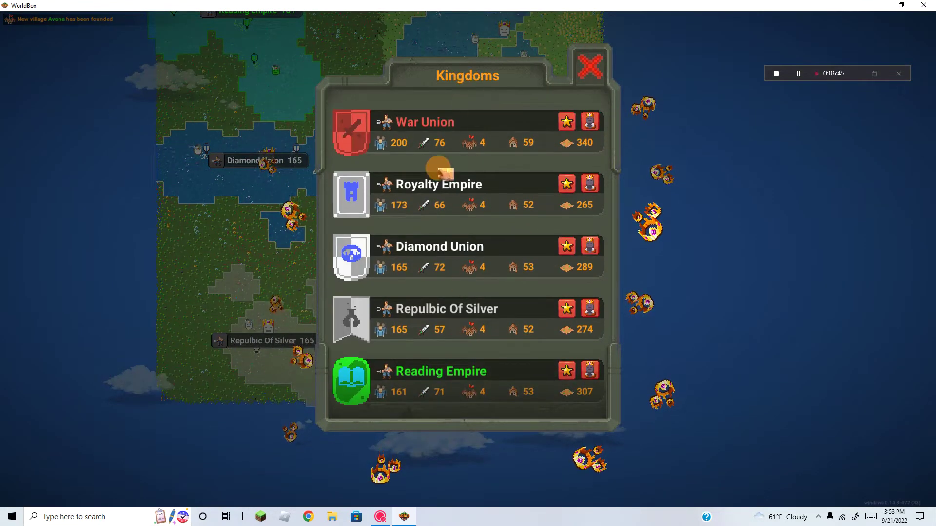
left_click(596, 68)
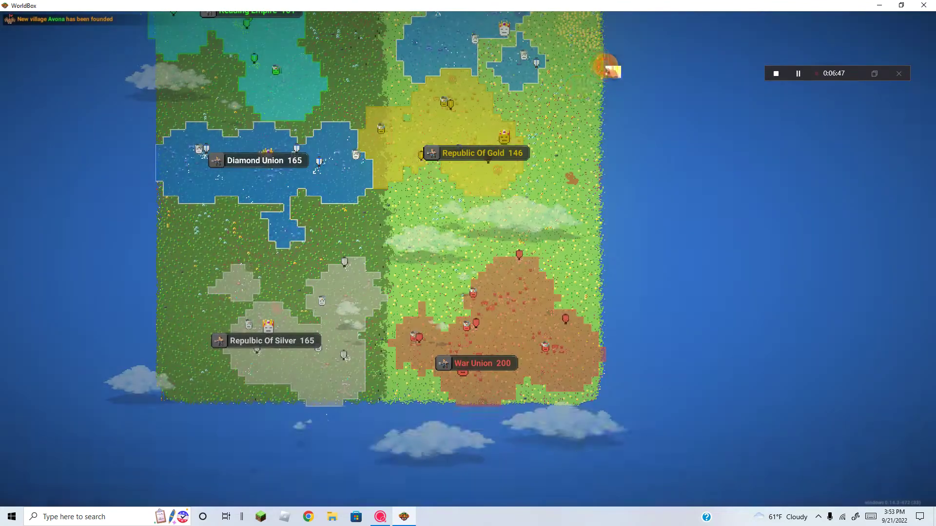
left_click_drag(435, 315, 394, 230)
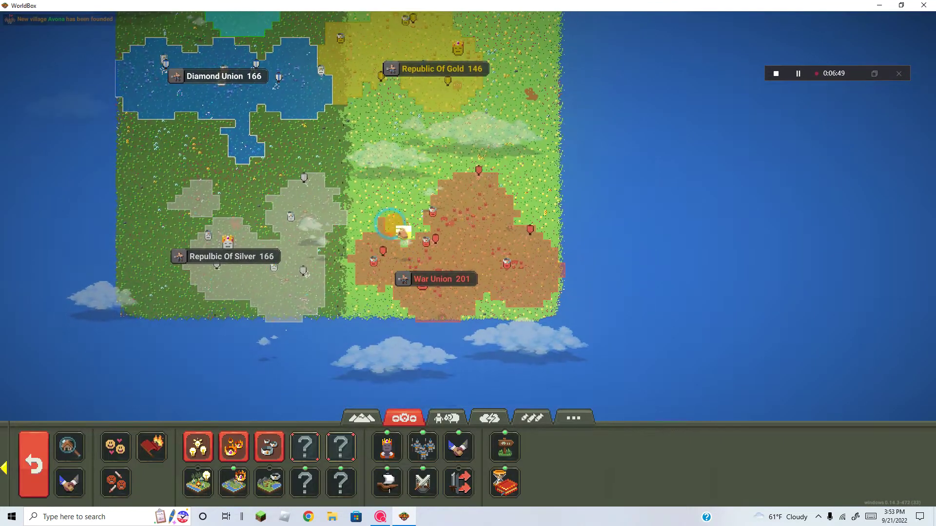
scroll(396, 230, "up", 6)
scroll(549, 242, "up", 6)
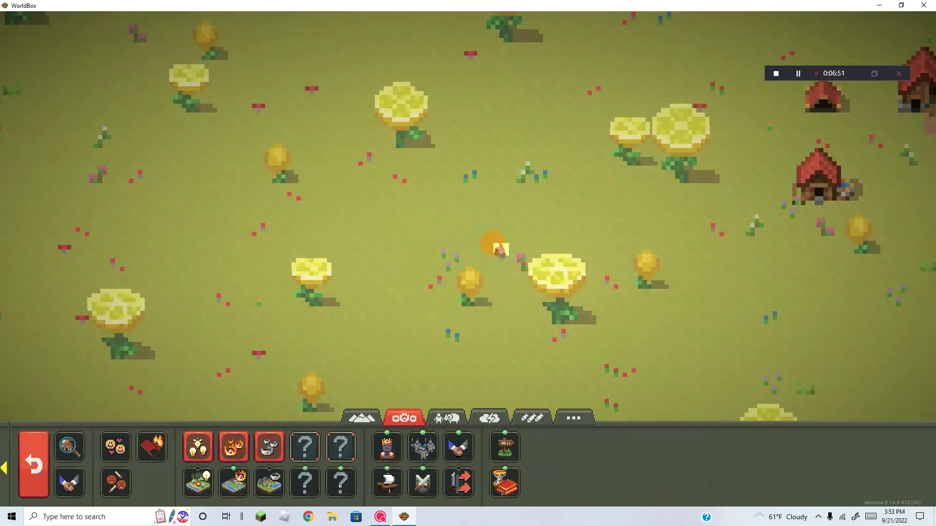
scroll(497, 248, "down", 3)
scroll(497, 247, "down", 4)
scroll(497, 247, "down", 2)
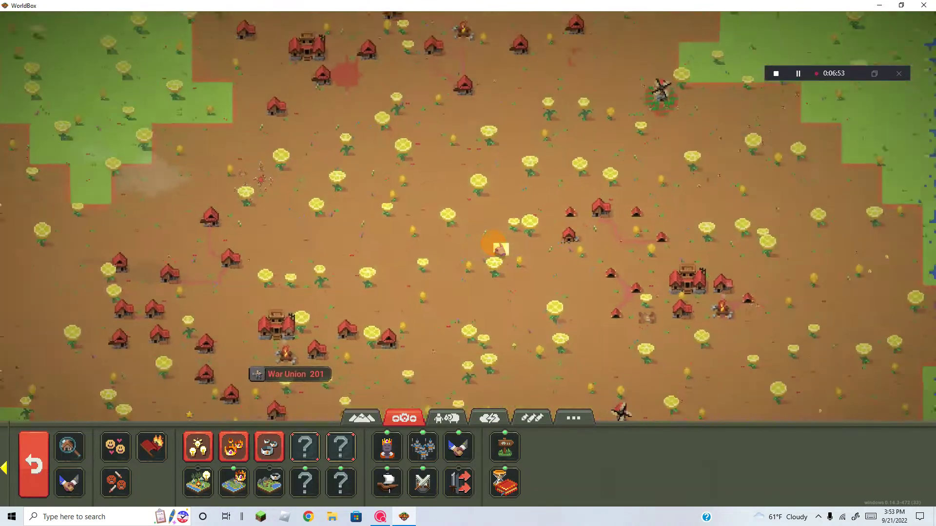
scroll(469, 249, "up", 3)
Step: Review War Union's kingdom details and its king War 1
left_click_drag(467, 249, 285, 267)
scroll(453, 249, "down", 3)
scroll(454, 249, "down", 2)
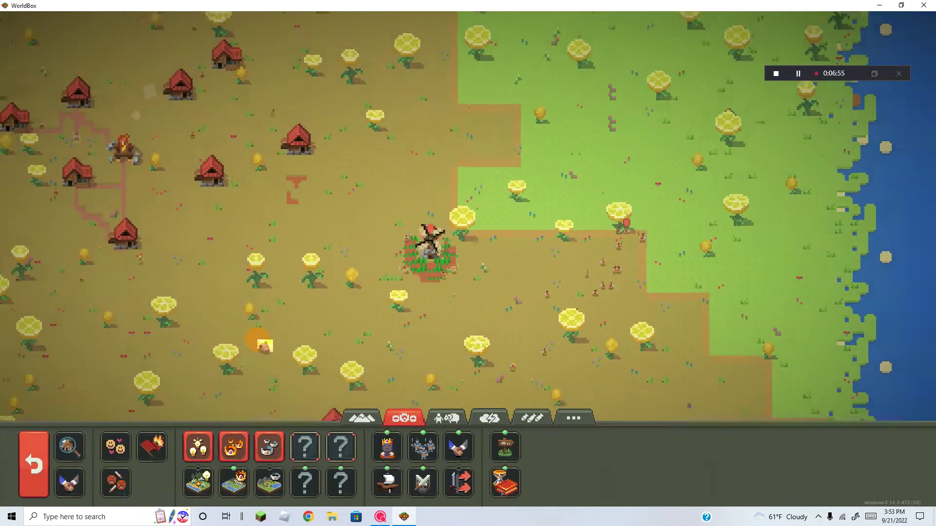
scroll(453, 248, "down", 4)
scroll(453, 249, "down", 2)
scroll(313, 335, "down", 3)
left_click(285, 322)
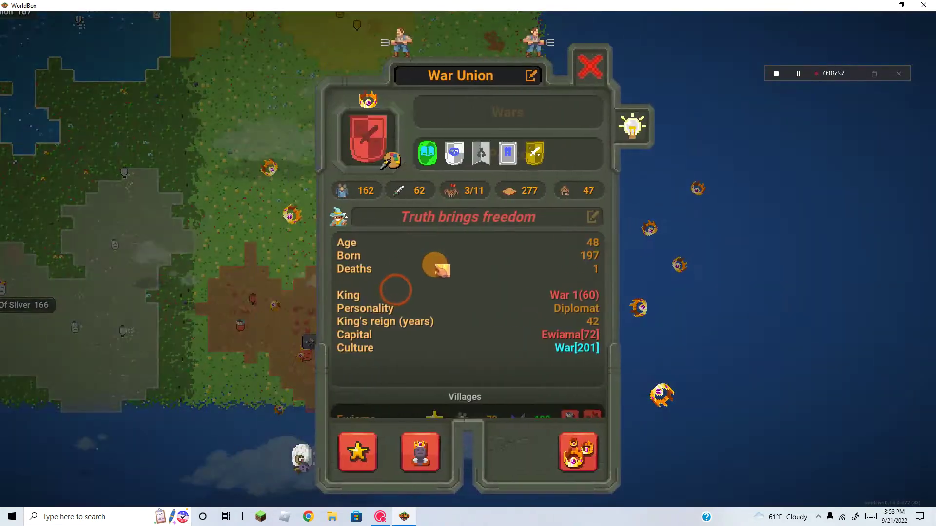
left_click(417, 454)
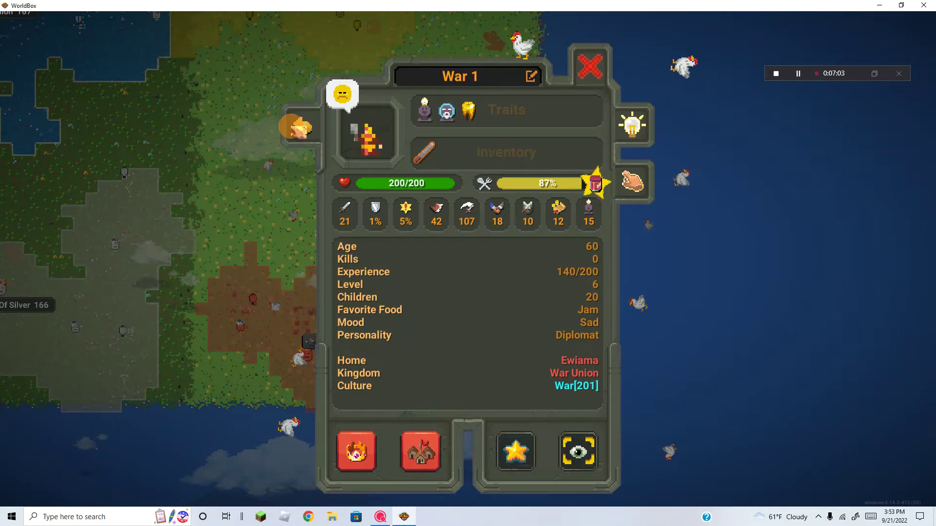
left_click(311, 132)
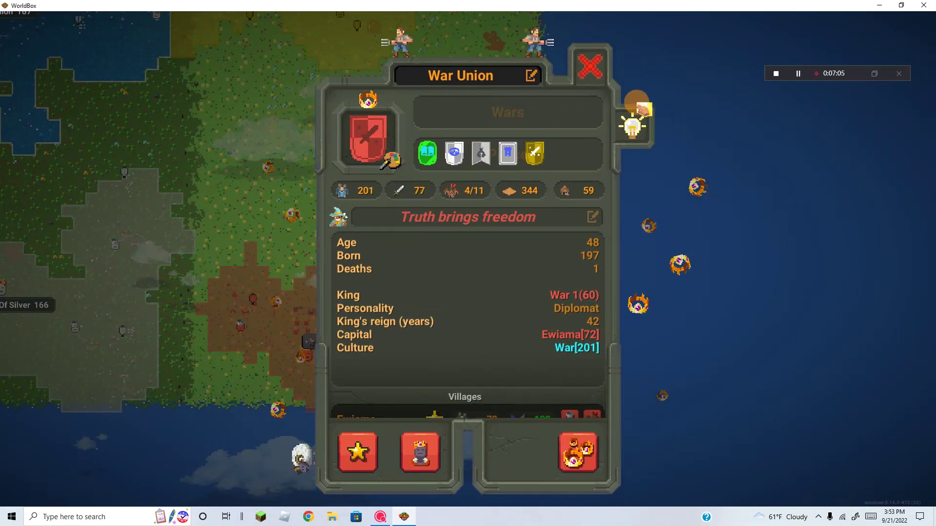
Step: Inspect the level-8 War culture, then pan to Diamond Union and Republic Of Gold
left_click(577, 348)
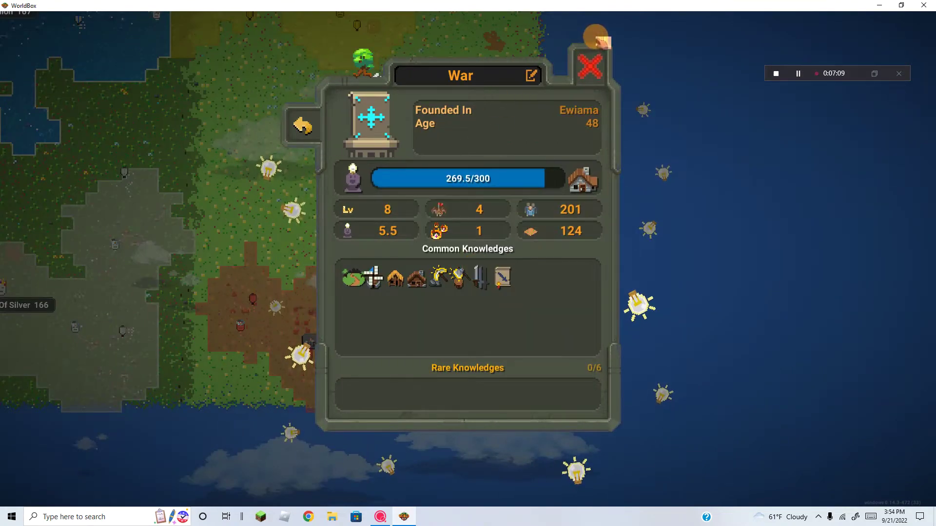
left_click(590, 67)
left_click_drag(594, 110, 731, 293)
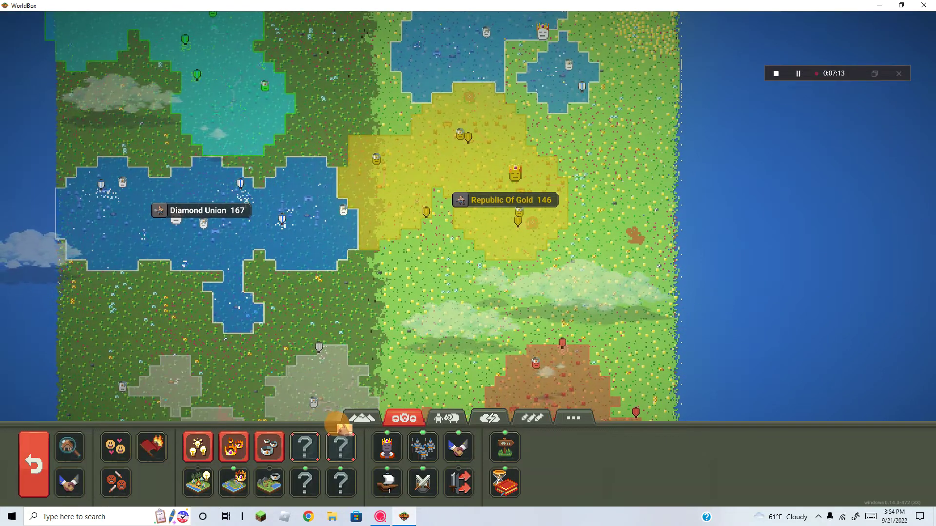
Step: Set time to x5 speed after briefly viewing village info, and pan across the continent
left_click(68, 448)
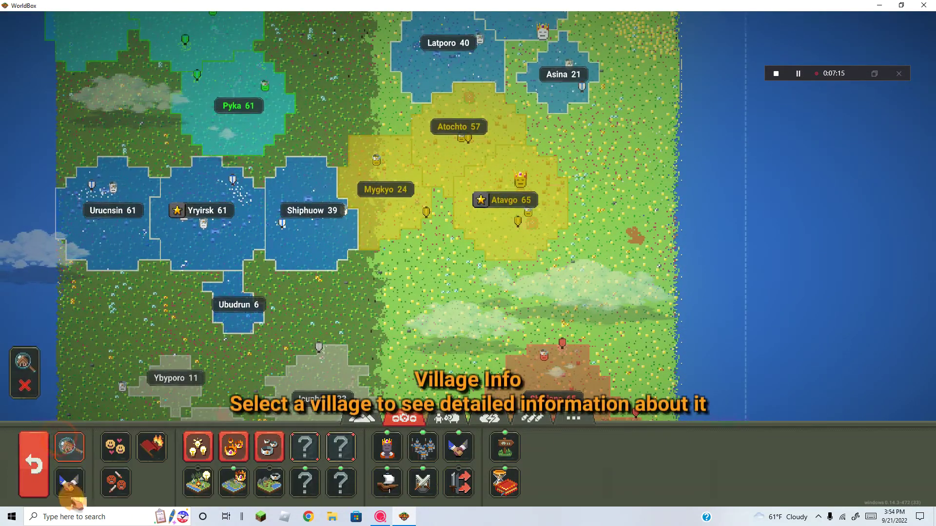
left_click(31, 465)
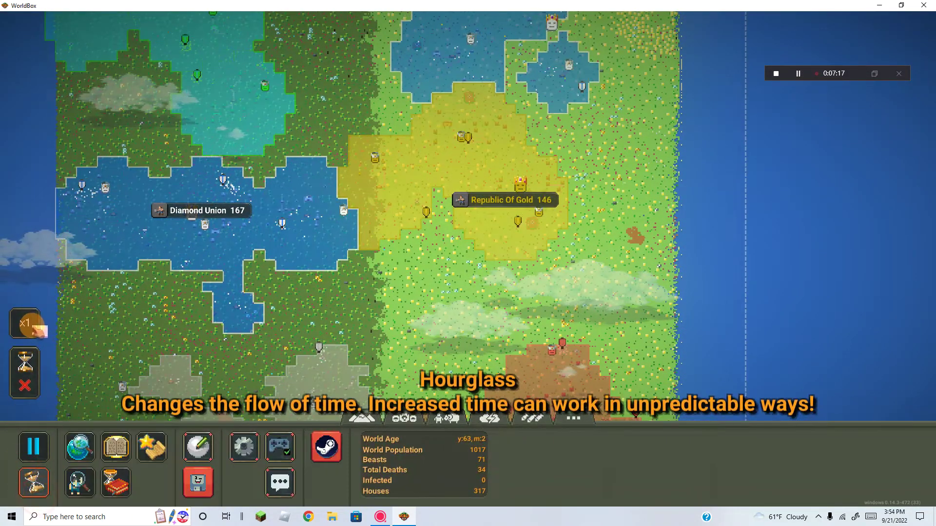
left_click(156, 322)
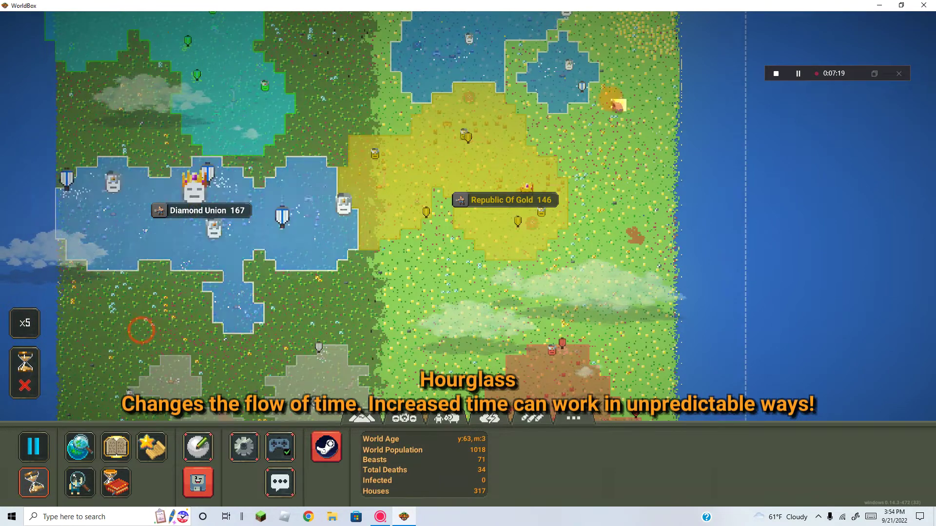
scroll(529, 219, "down", 4)
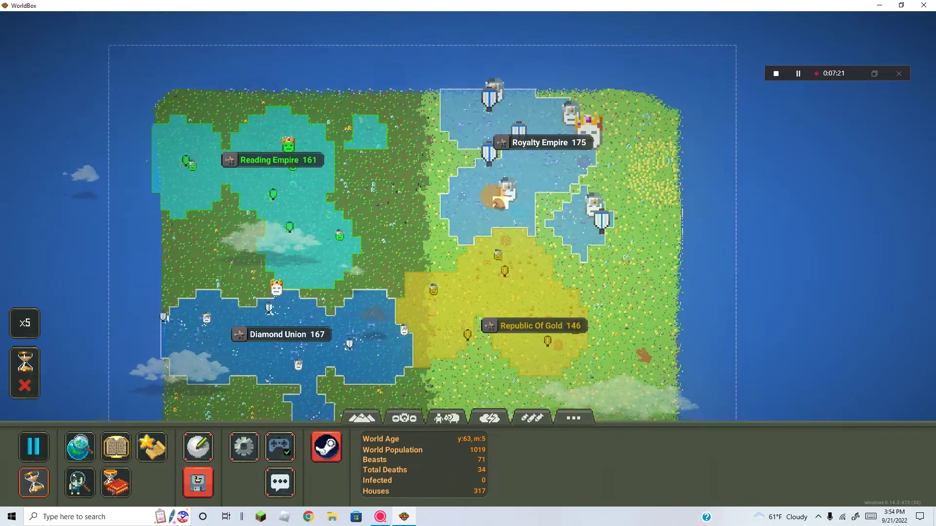
left_click_drag(530, 218, 479, 205)
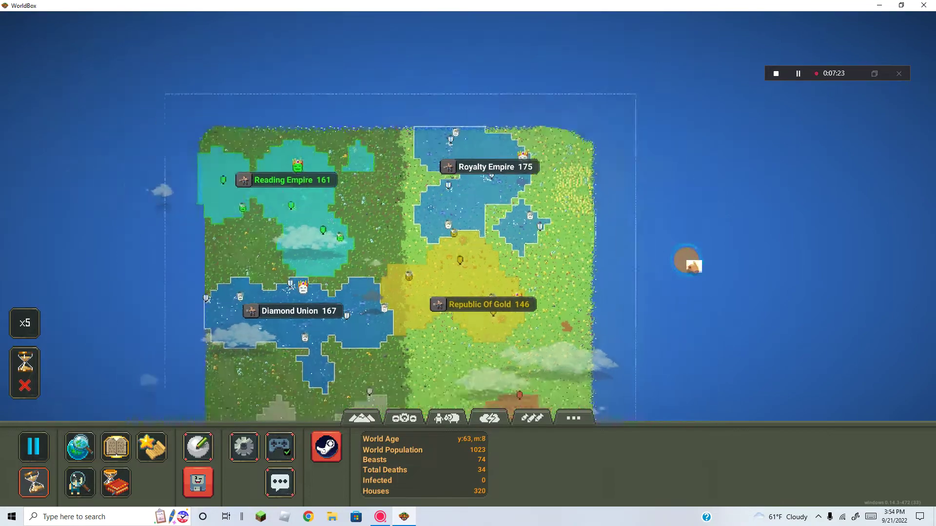
scroll(687, 256, "down", 3)
scroll(672, 219, "up", 5)
left_click_drag(596, 189, 714, 202)
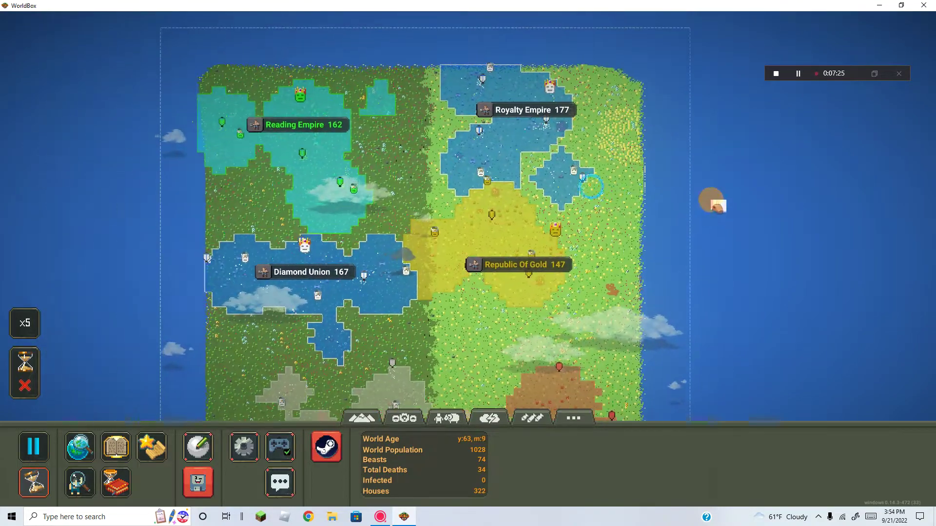
left_click(117, 447)
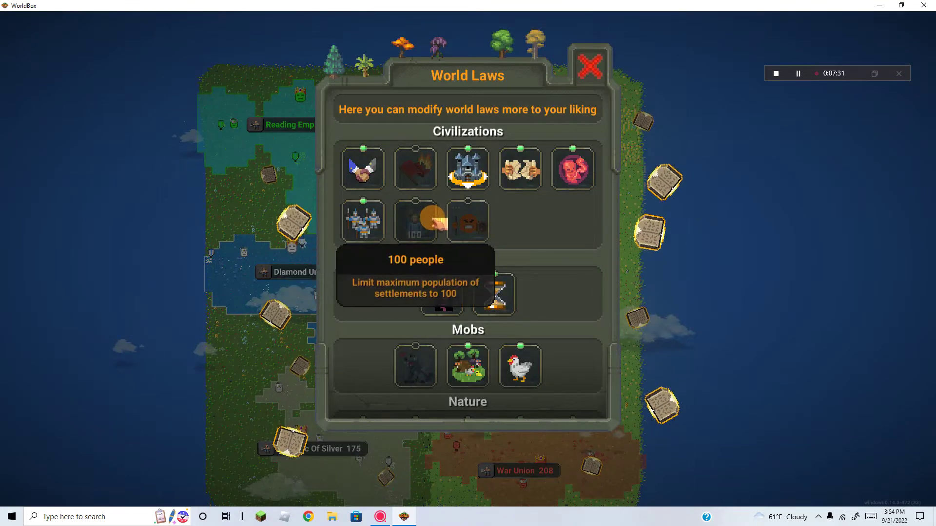
scroll(418, 365, "down", 3)
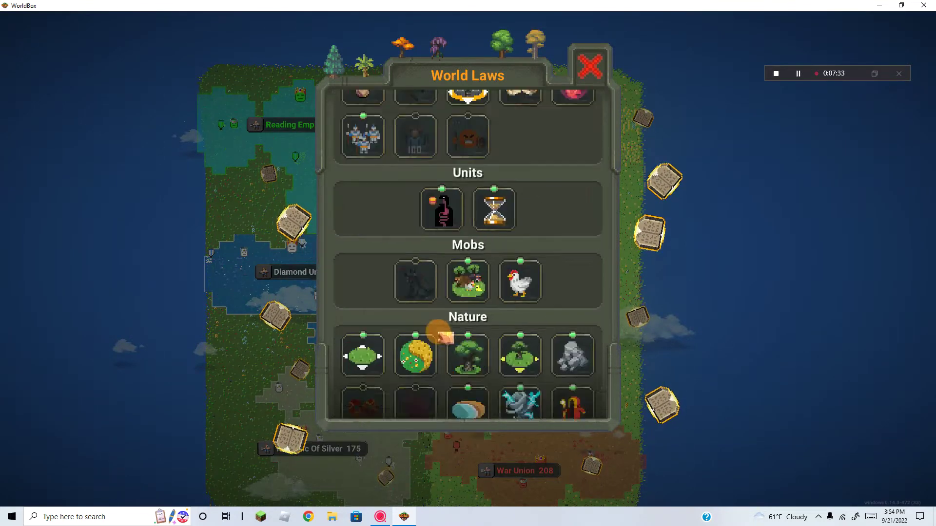
scroll(418, 366, "down", 2)
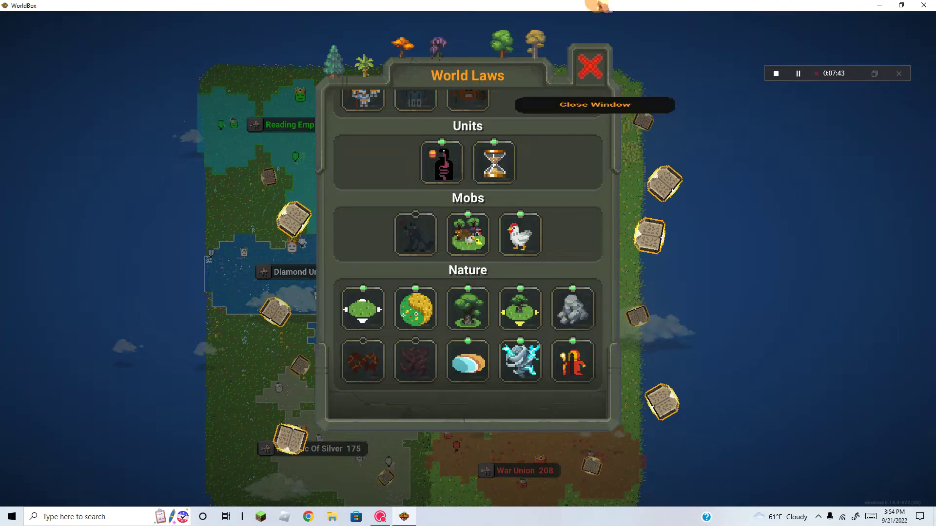
left_click(588, 64)
scroll(468, 219, "up", 5)
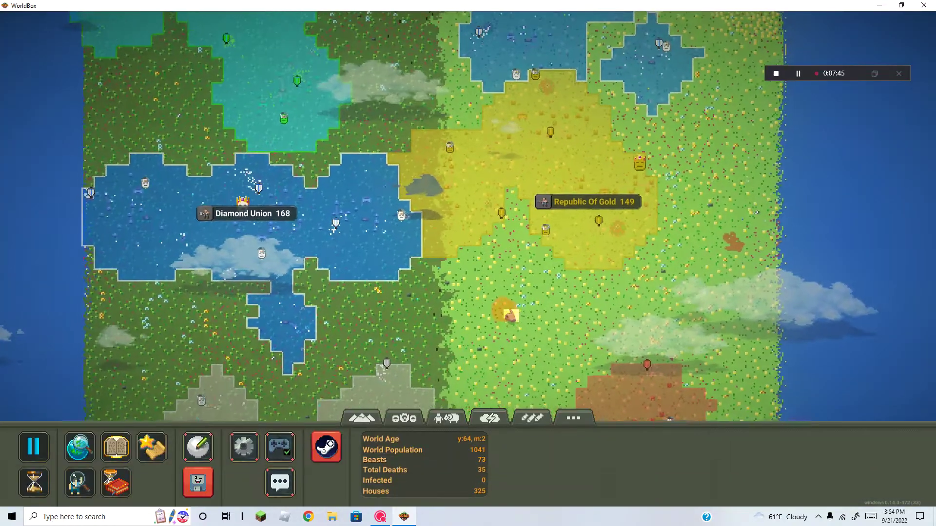
scroll(307, 205, "up", 4)
scroll(307, 205, "up", 4)
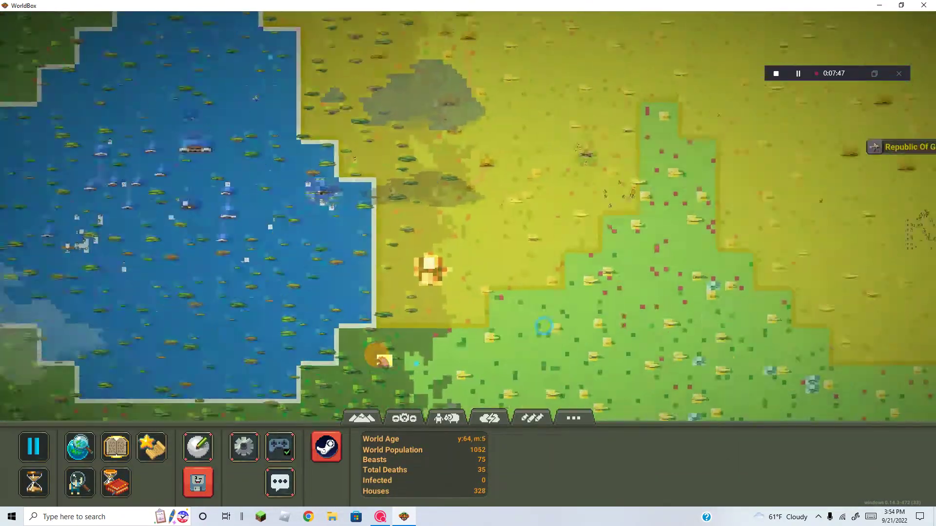
Step: Pour rain across Republic Of Gold's lakeside territory and recentre the view on it
left_click(489, 418)
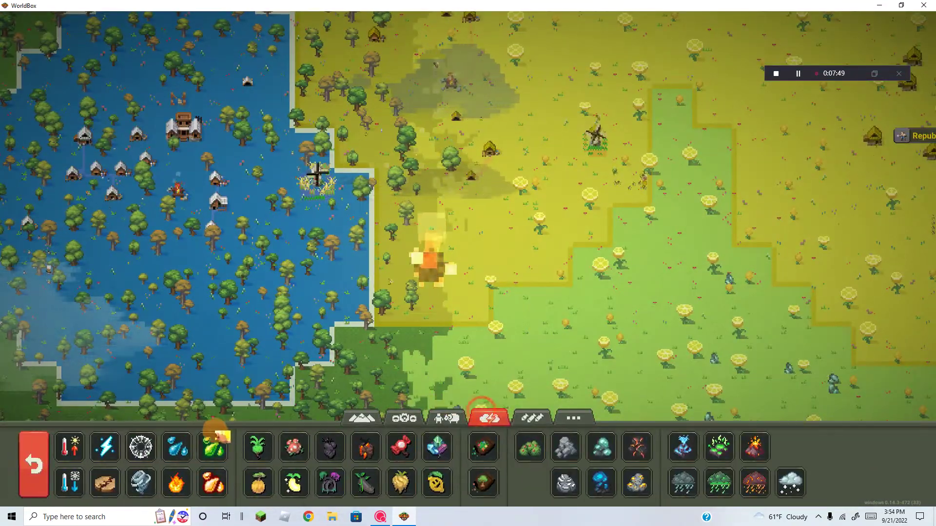
left_click(177, 448)
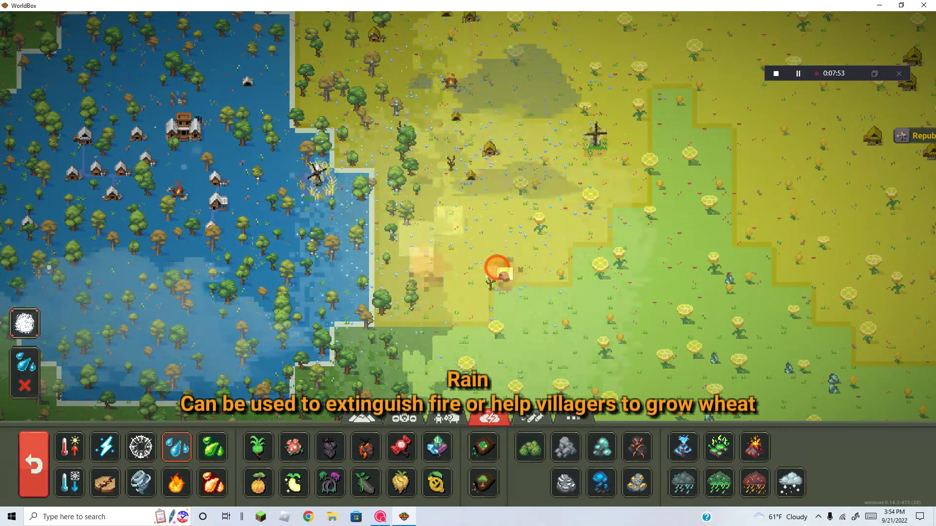
left_click_drag(498, 271, 847, 259)
scroll(603, 237, "down", 5)
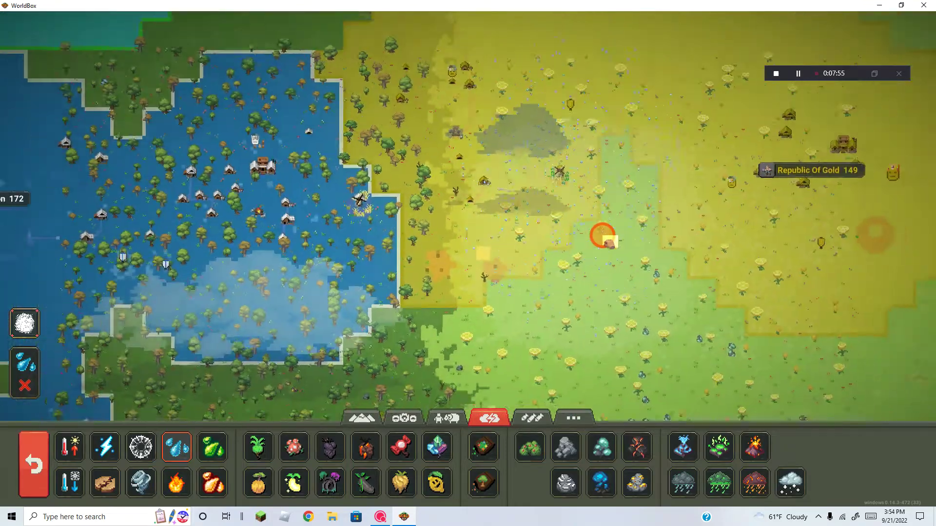
scroll(604, 237, "down", 3)
scroll(603, 237, "down", 3)
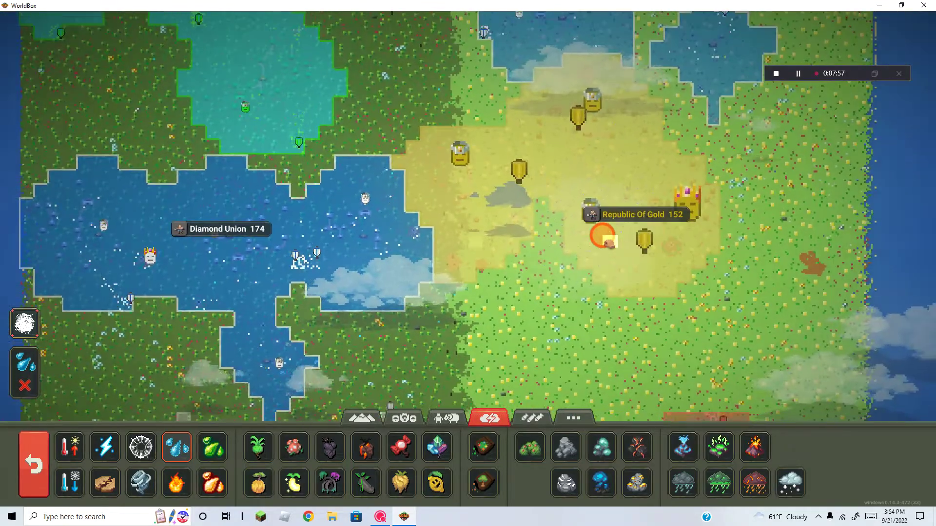
scroll(603, 238, "down", 2)
scroll(438, 267, "down", 2)
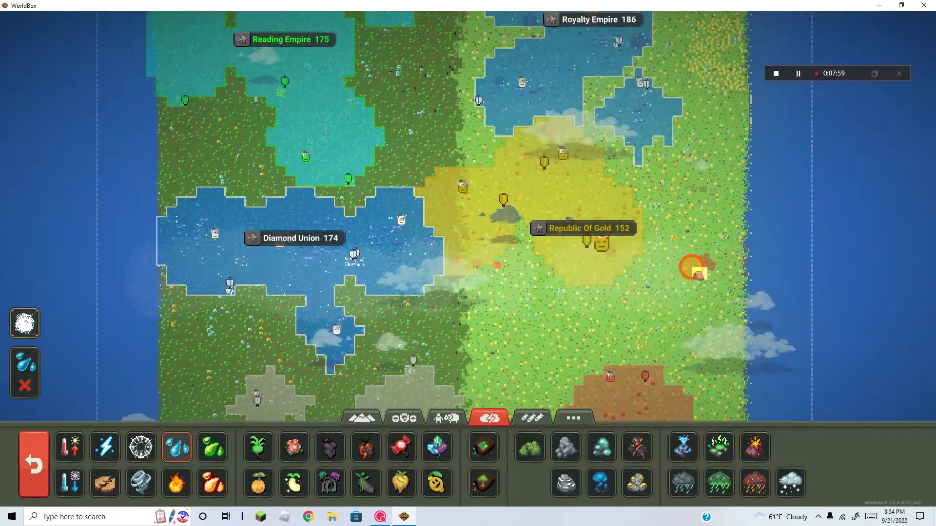
scroll(496, 267, "up", 2)
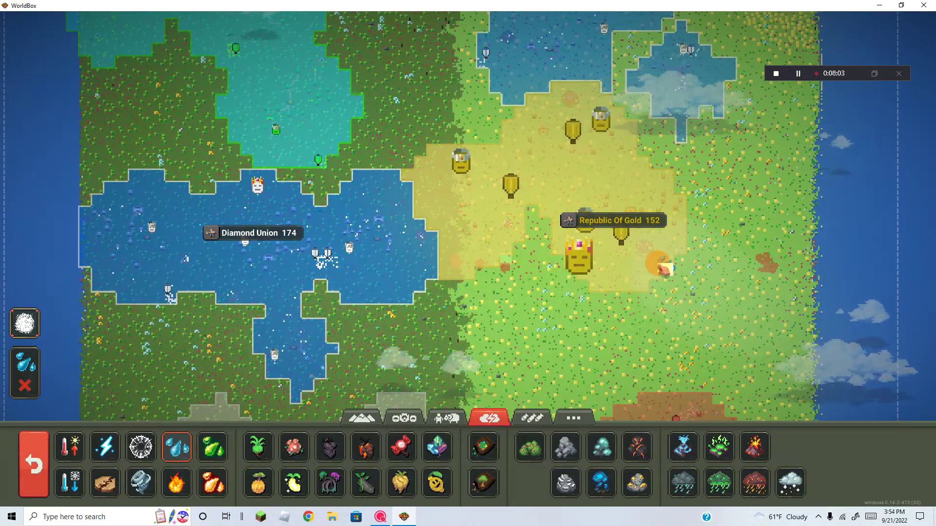
scroll(571, 242, "up", 3)
mouse_move(570, 241)
left_mouse_down()
mouse_move(381, 313)
mouse_move(600, 344)
left_mouse_up()
scroll(381, 314, "up", 3)
scroll(380, 312, "down", 3)
scroll(600, 344, "down", 5)
scroll(512, 293, "down", 5)
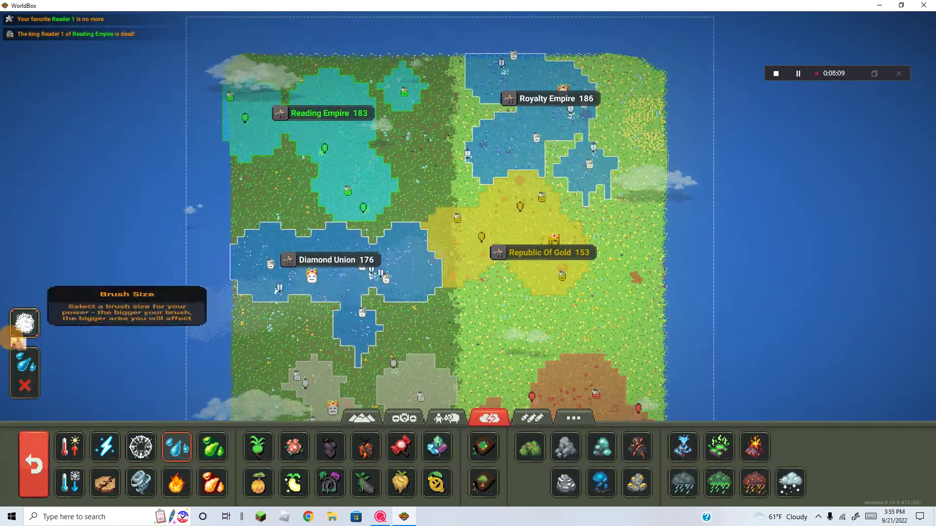
left_click(34, 447)
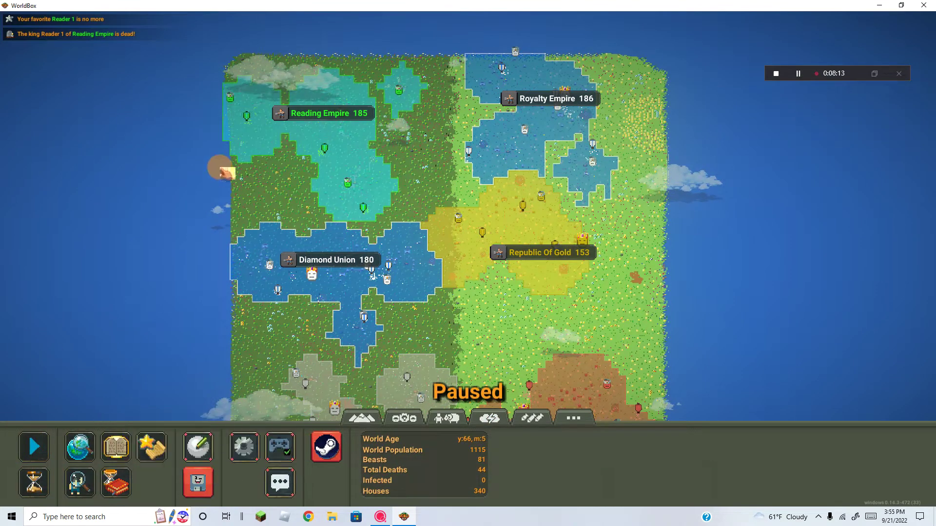
Step: Briefly run time, then open Reading Empire's king, renaming him Reader 2 and favouriting him
left_click(34, 447)
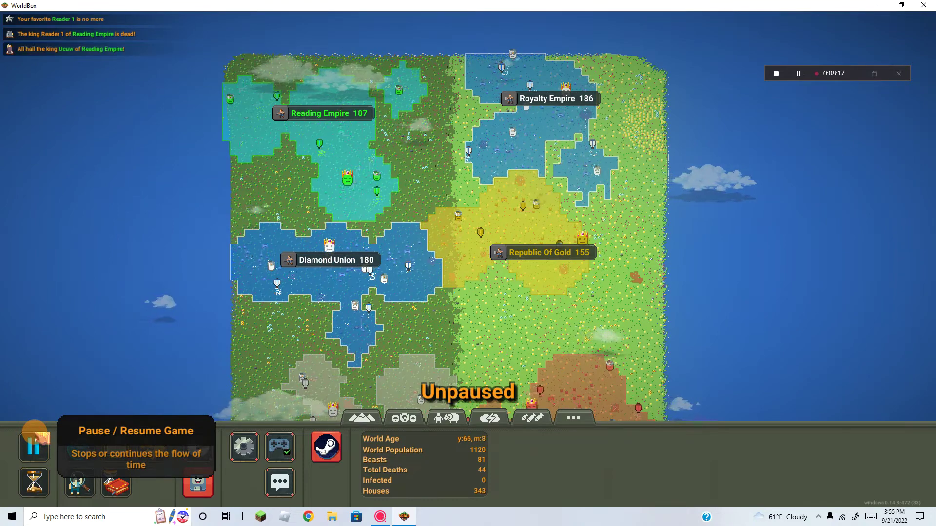
left_click(34, 439)
left_click(322, 113)
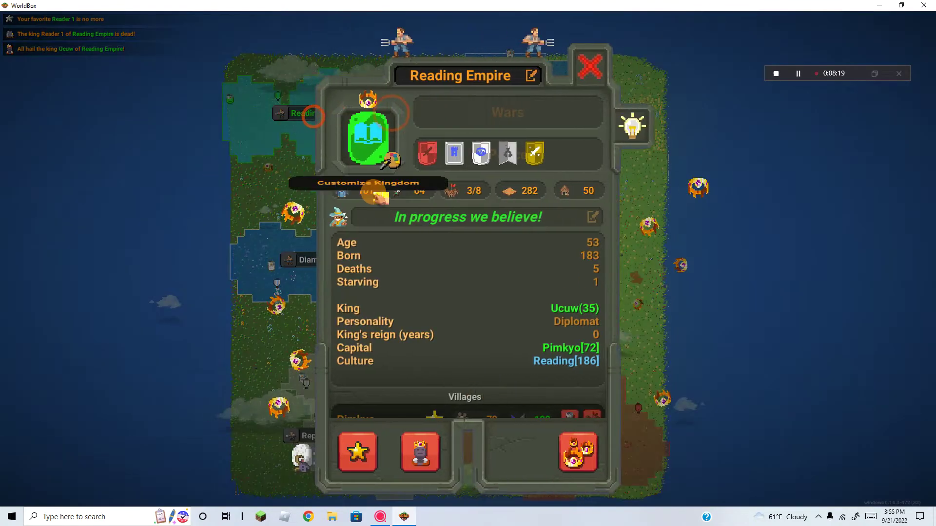
left_click(426, 453)
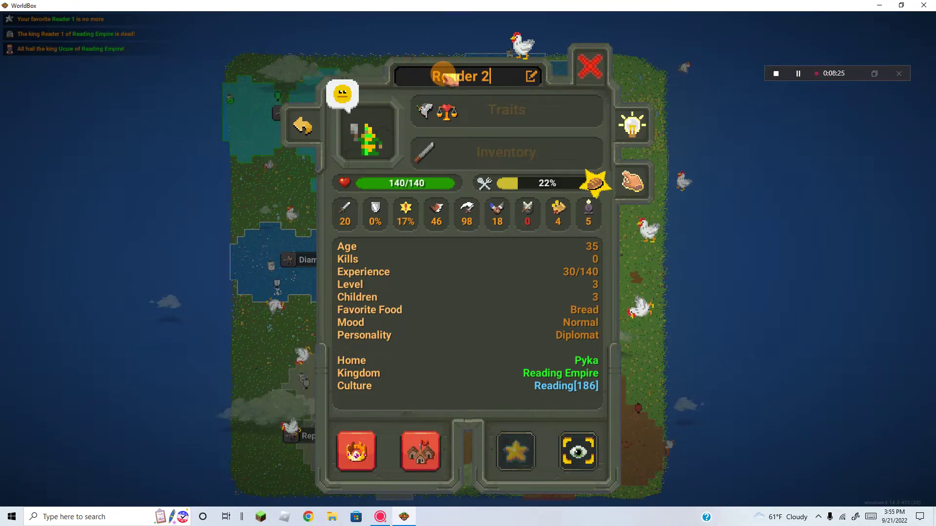
left_click(515, 451)
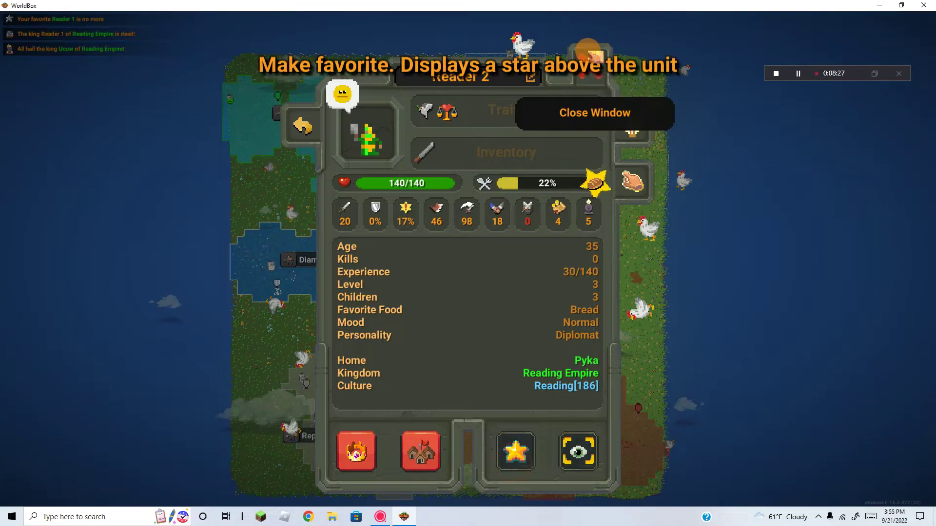
left_click(589, 67)
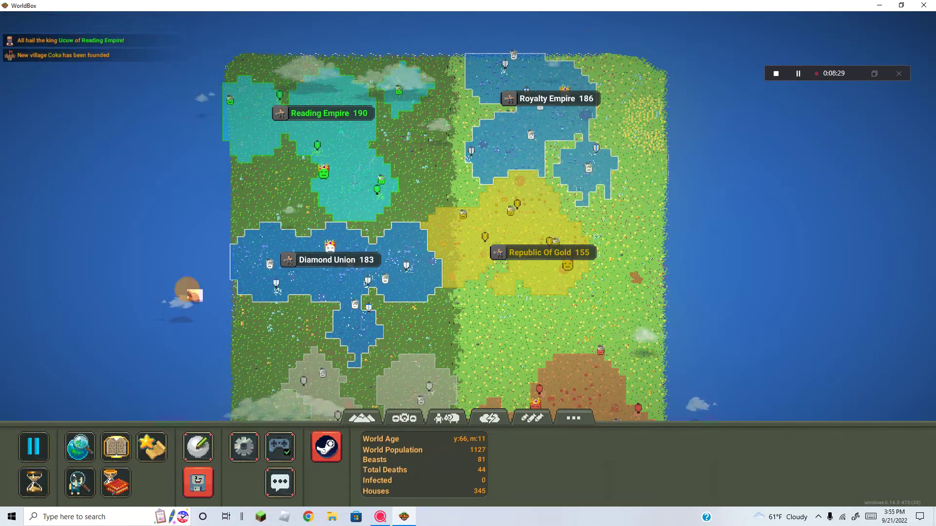
Step: Reopen Reading Empire's details to confirm its king is now Reader 2
left_click(325, 149)
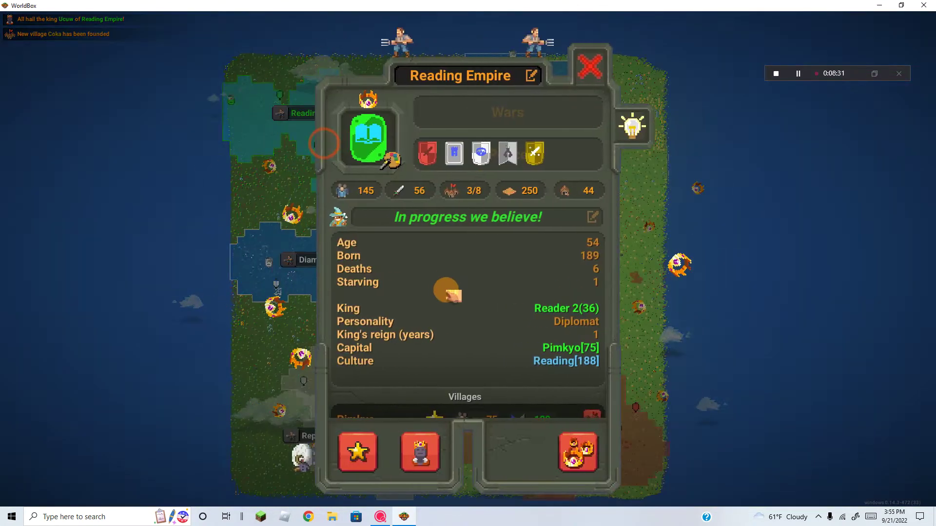
left_click(419, 452)
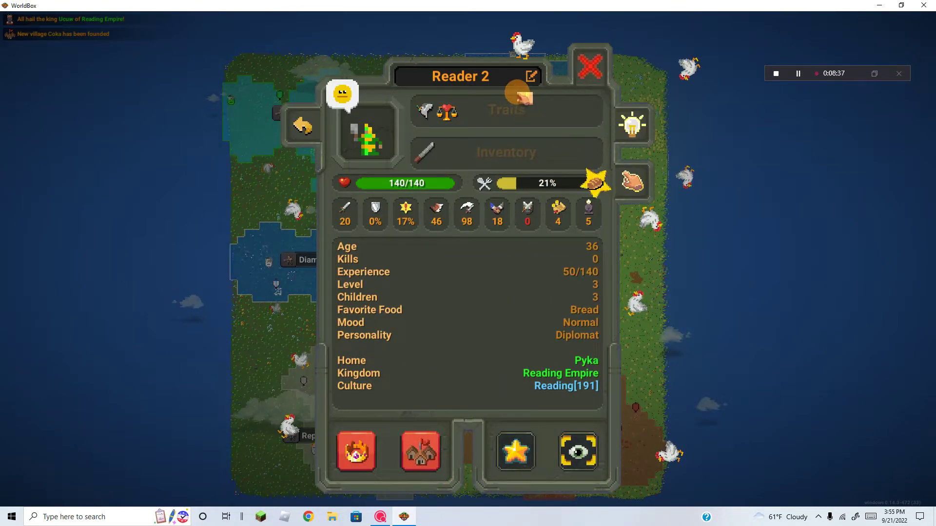
left_click(589, 69)
scroll(576, 80, "down", 1)
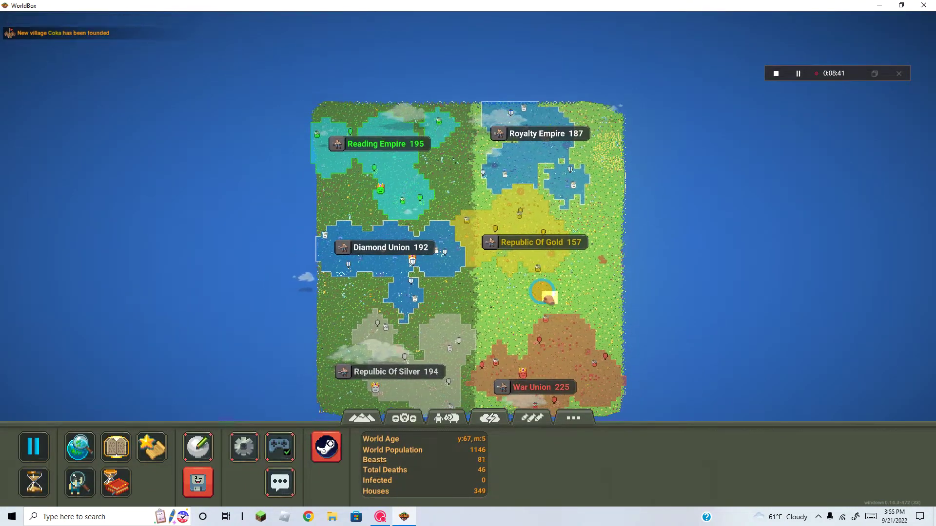
scroll(532, 299, "up", 3)
scroll(531, 299, "up", 2)
scroll(516, 315, "down", 1)
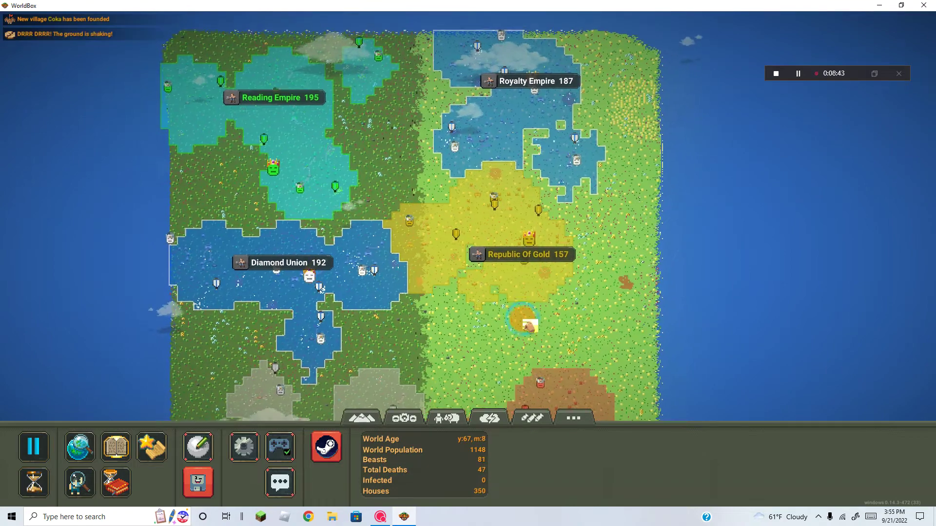
scroll(409, 271, "down", 2)
left_click_drag(394, 266, 386, 153)
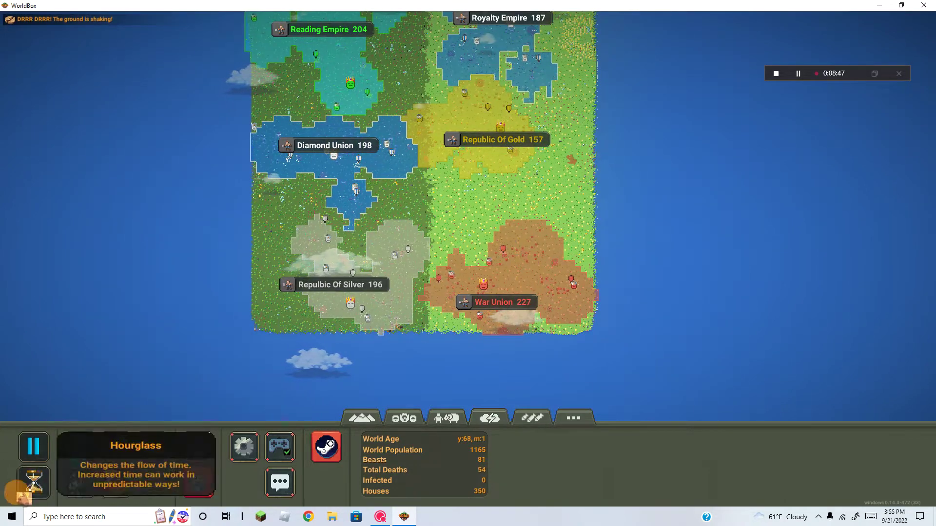
left_click(33, 484)
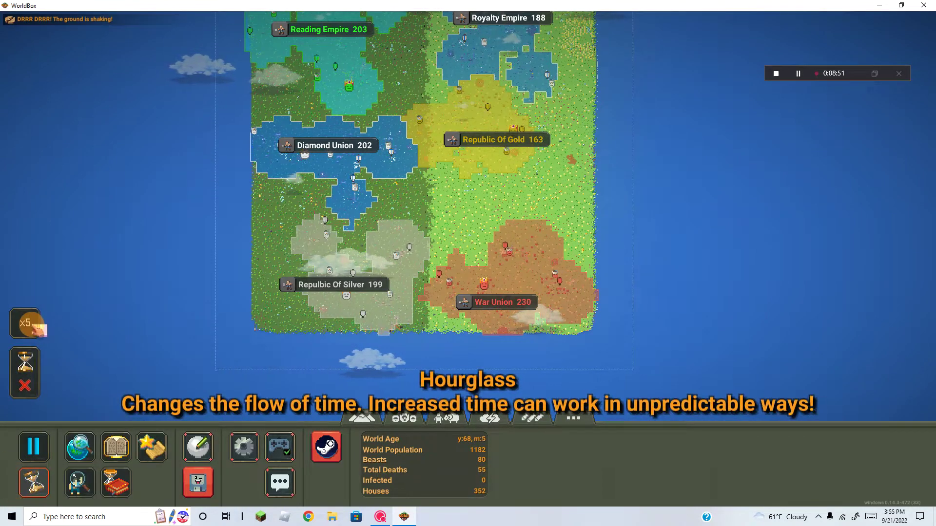
left_click(59, 323)
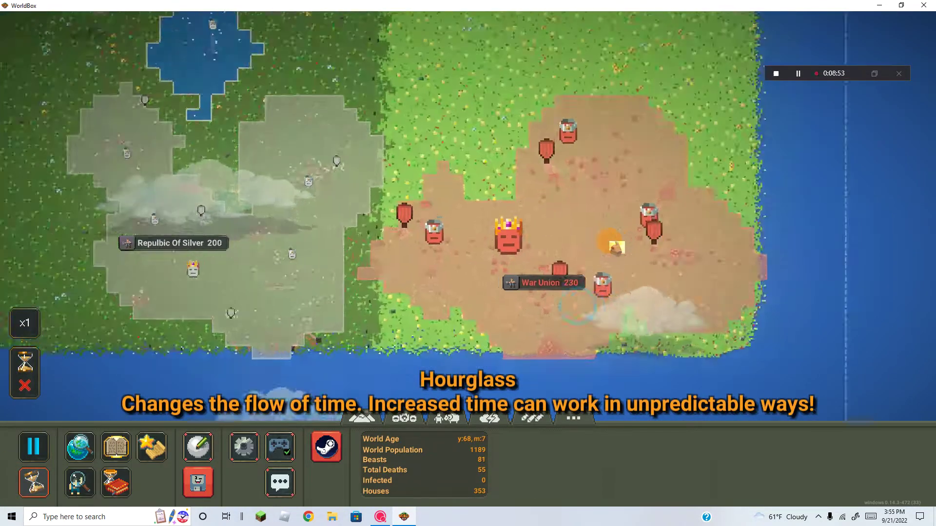
scroll(512, 278, "up", 8)
left_click_drag(475, 253, 826, 131)
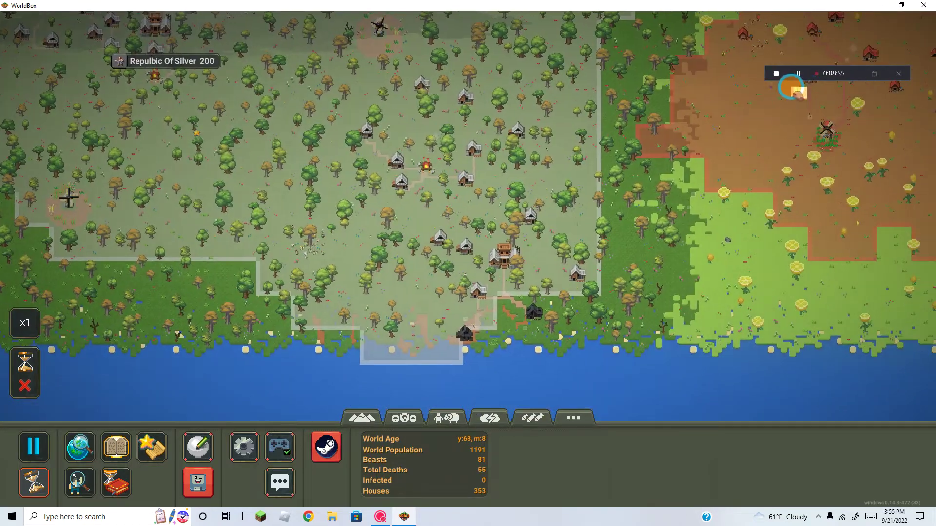
scroll(796, 109, "down", 3)
scroll(731, 132, "down", 5)
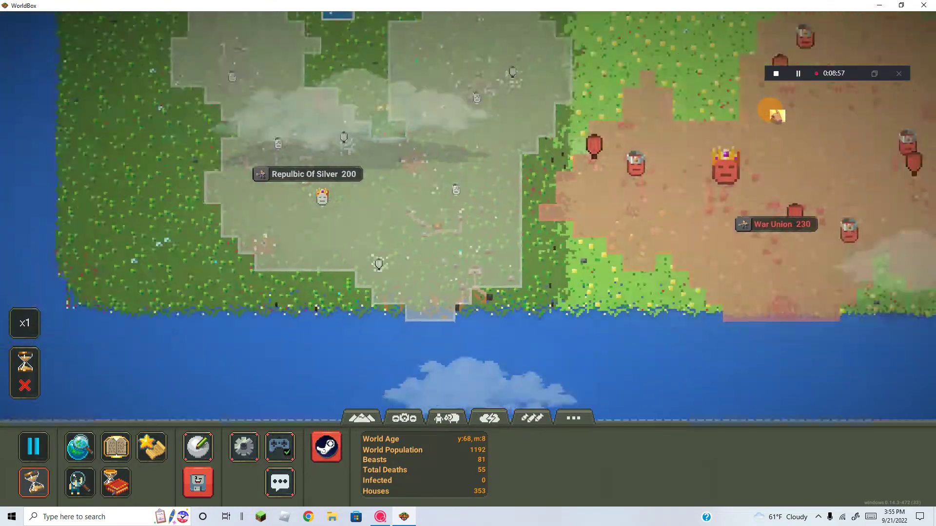
scroll(699, 152, "down", 2)
left_click_drag(699, 151, 528, 437)
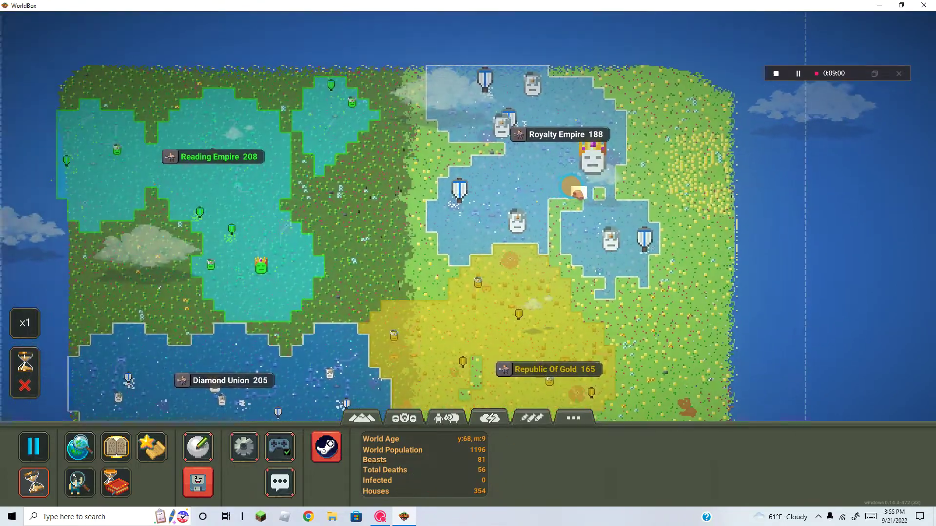
mouse_move(292, 220)
left_mouse_down()
mouse_move(658, 241)
mouse_move(475, 234)
left_mouse_up()
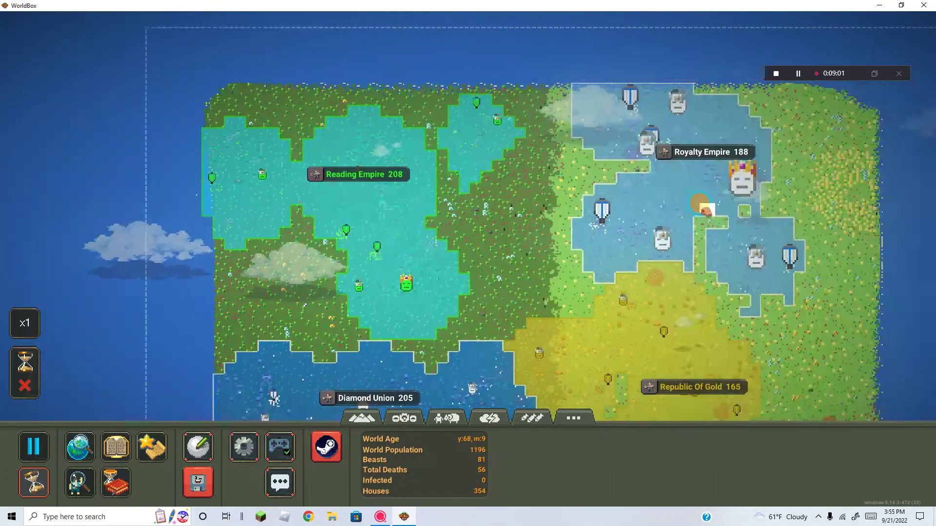
scroll(468, 219, "up", 4)
left_click_drag(584, 220, 293, 256)
left_click_drag(439, 147, 438, 329)
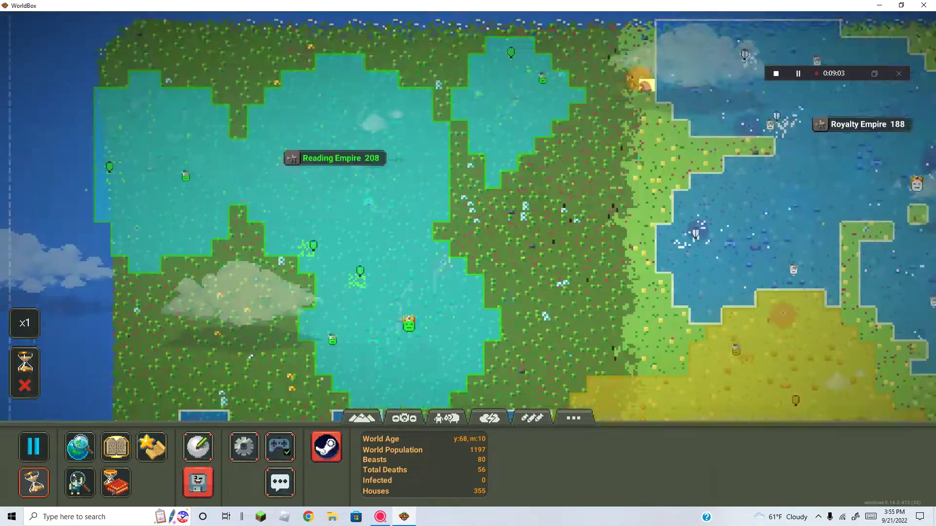
key("alt+space")
key("Escape")
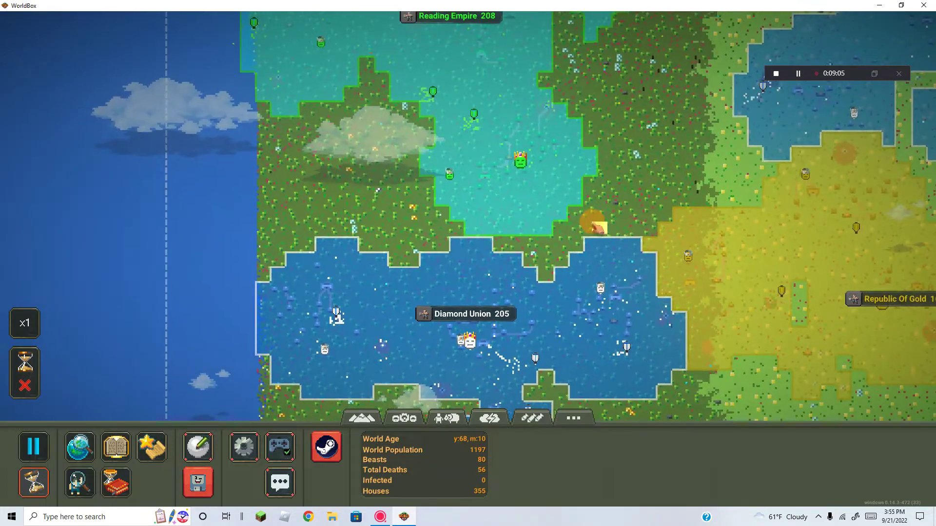
scroll(469, 220, "down", 3)
scroll(468, 219, "down", 2)
scroll(468, 220, "down", 2)
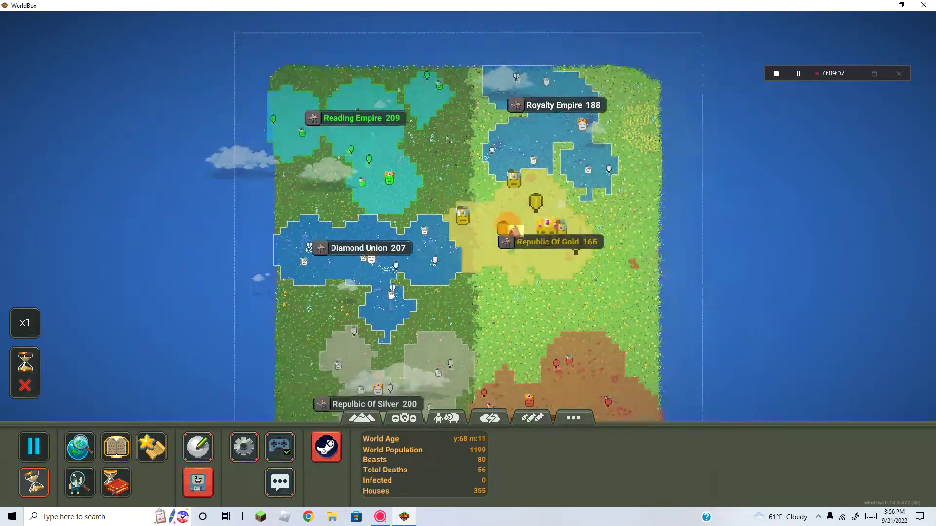
scroll(469, 219, "up", 2)
scroll(468, 220, "up", 2)
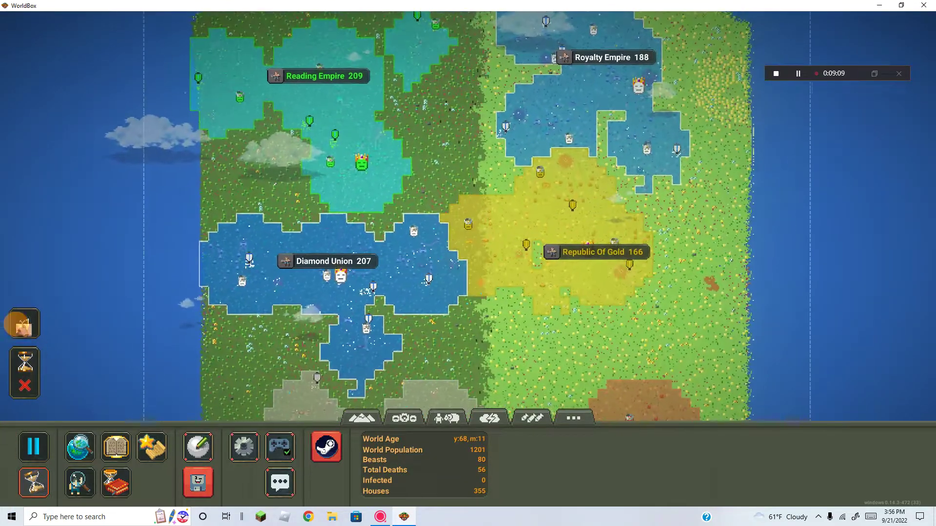
scroll(468, 219, "up", 1)
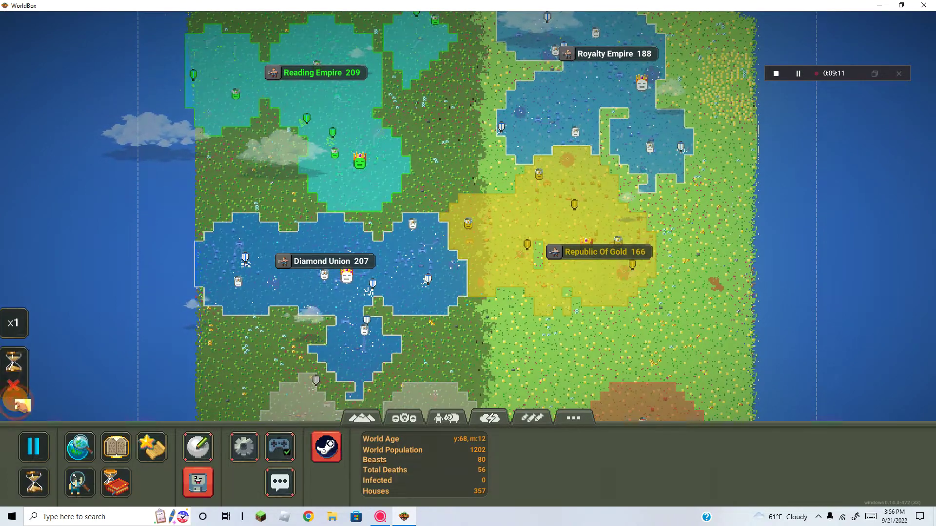
left_click(393, 262)
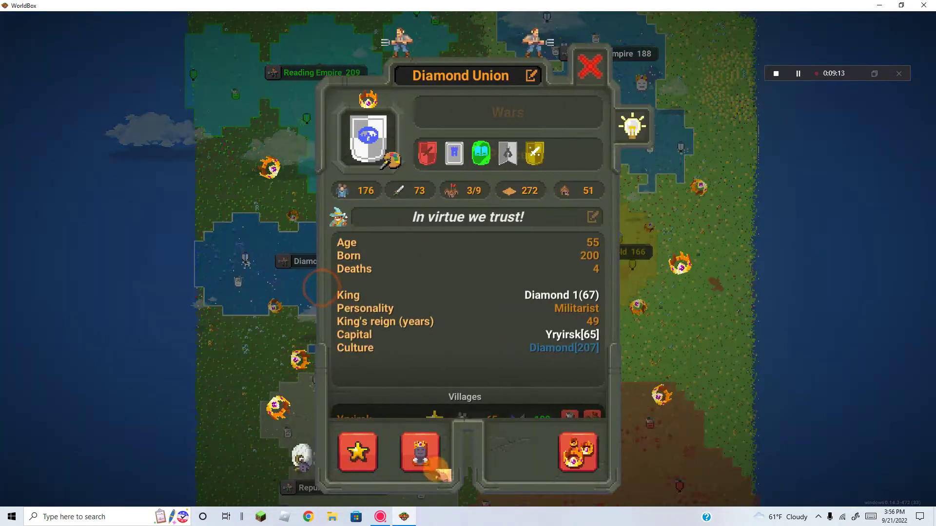
left_click(420, 450)
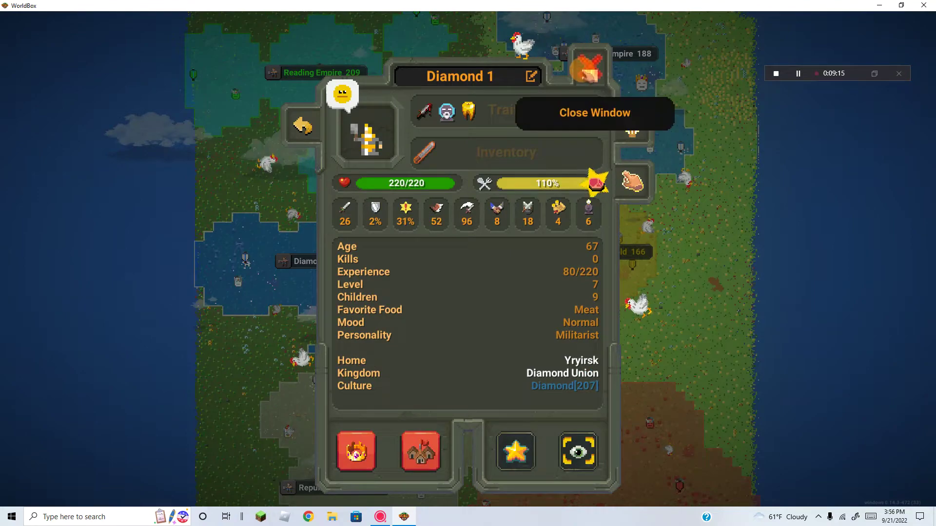
left_click(589, 74)
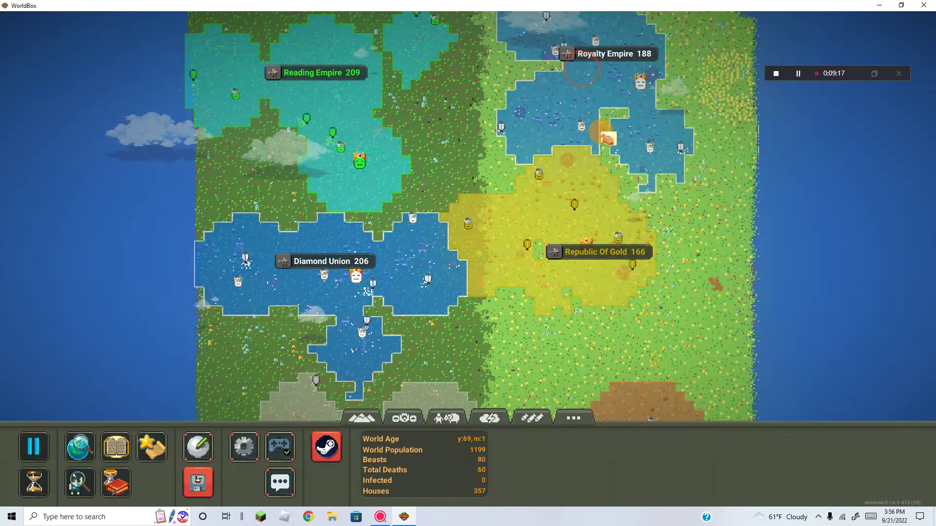
left_click(626, 54)
left_click(420, 452)
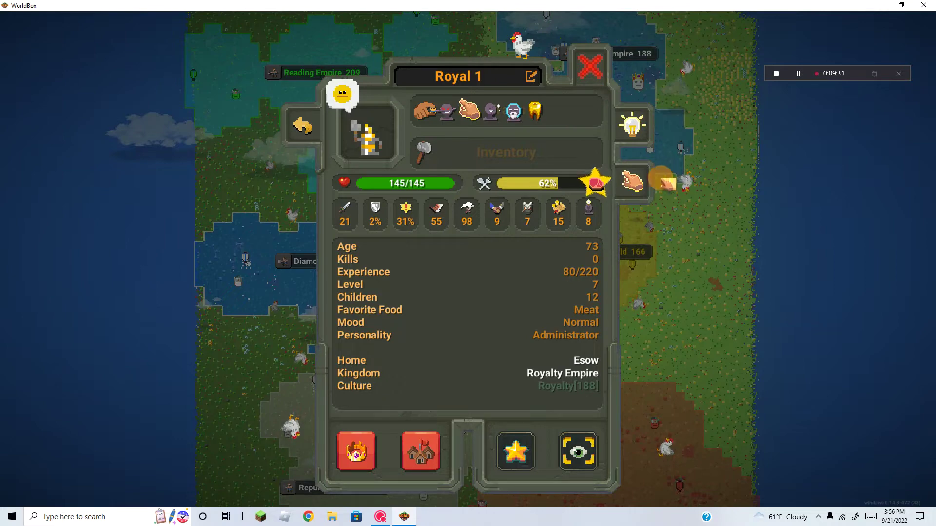
left_click(632, 184)
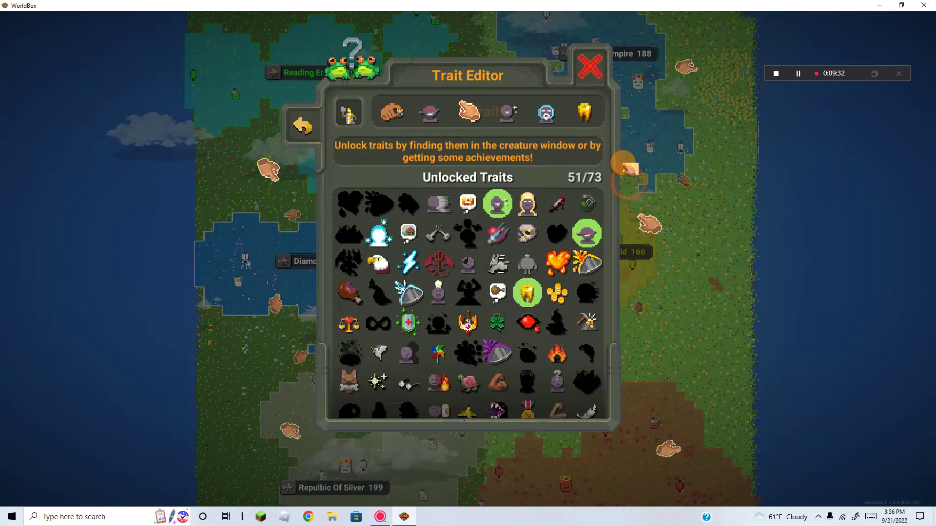
left_click(586, 112)
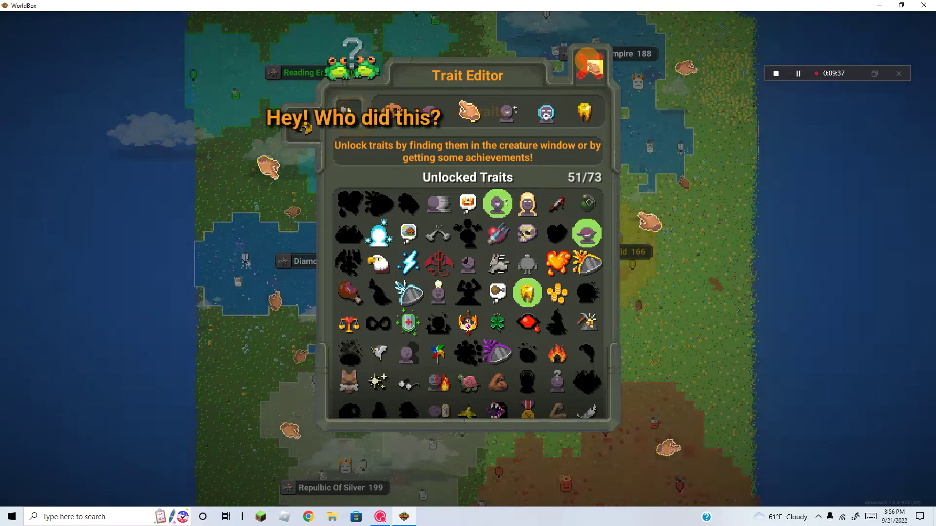
key("Escape")
mouse_move(406, 253)
left_mouse_down()
mouse_move(513, 329)
mouse_move(401, 247)
left_mouse_up()
left_click_drag(474, 296, 356, 208)
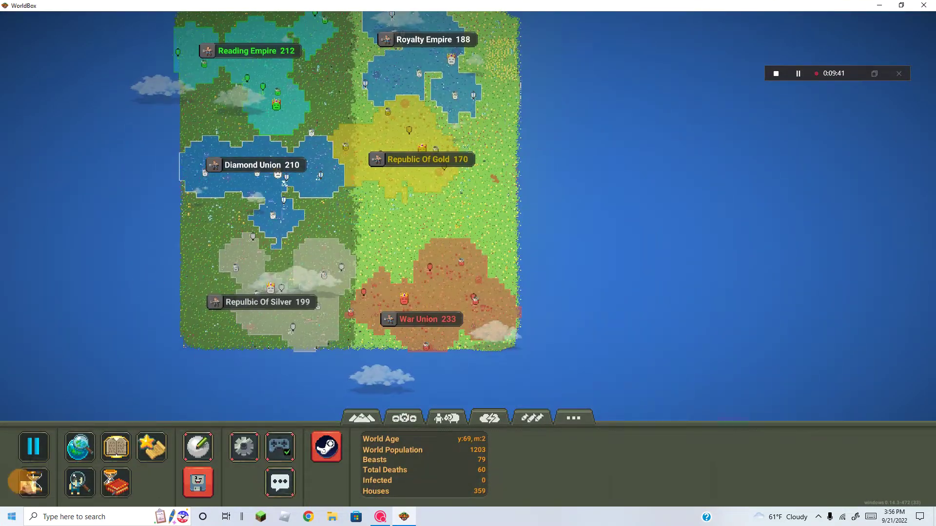
Step: Pause time and review War Union's king War 1, his village Ewiama and villager Epa
left_click(30, 442)
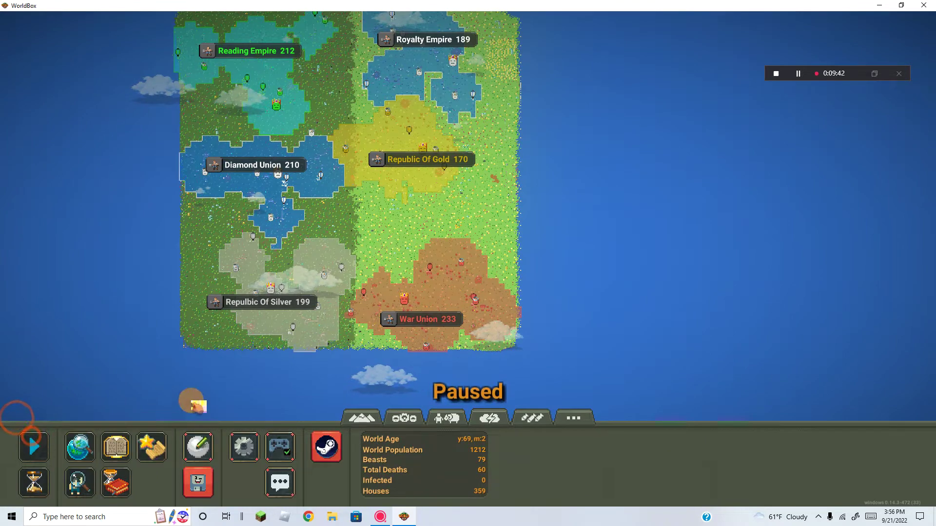
left_click(497, 313)
left_click(575, 295)
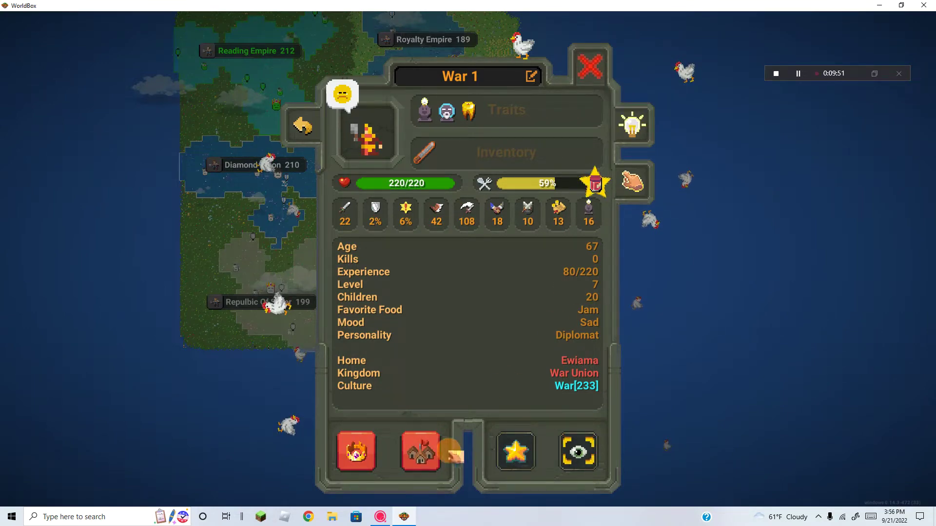
left_click(420, 452)
left_click(422, 449)
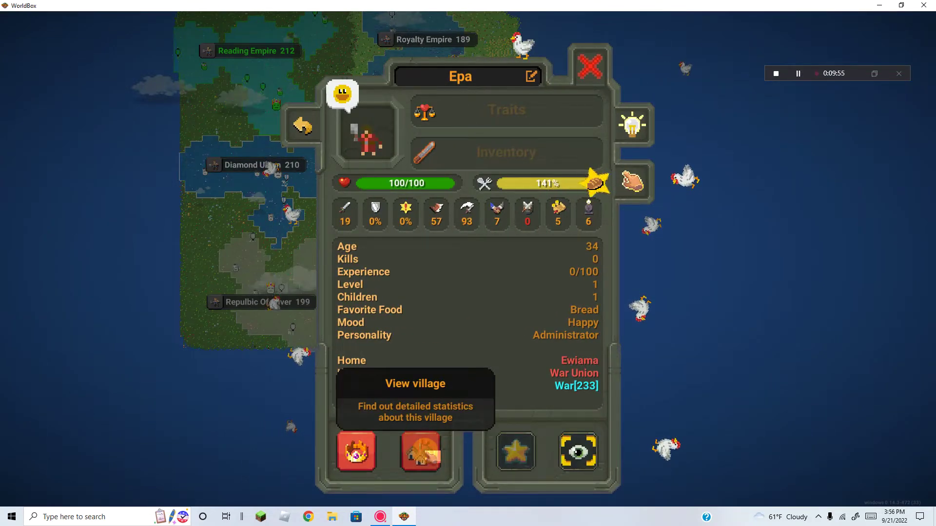
left_click(422, 453)
left_click(420, 452)
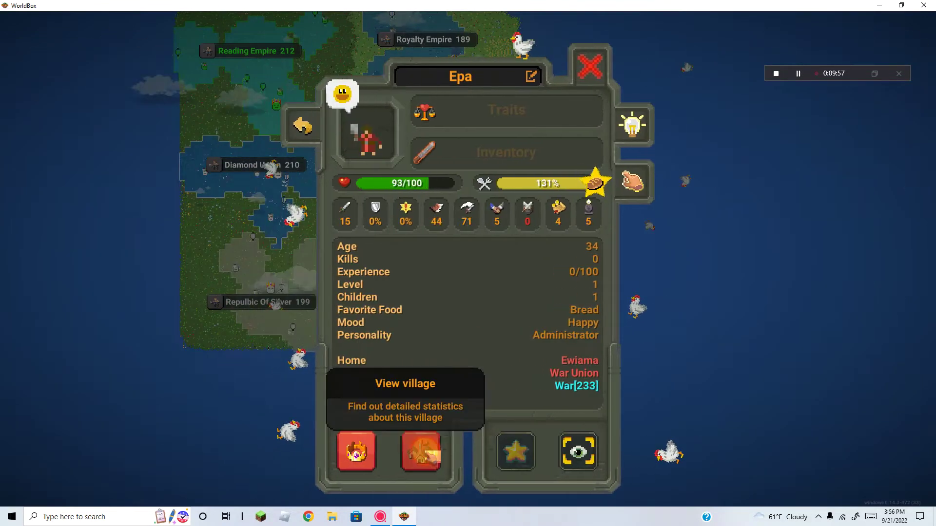
Step: Review War Union's kingdom and its War culture, then reposition the island view
left_click(380, 453)
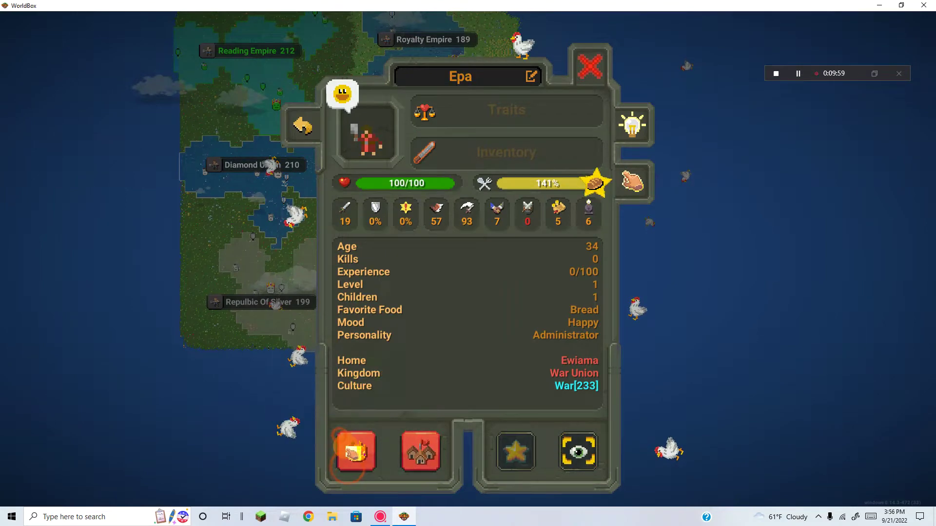
left_click(357, 452)
left_click(577, 347)
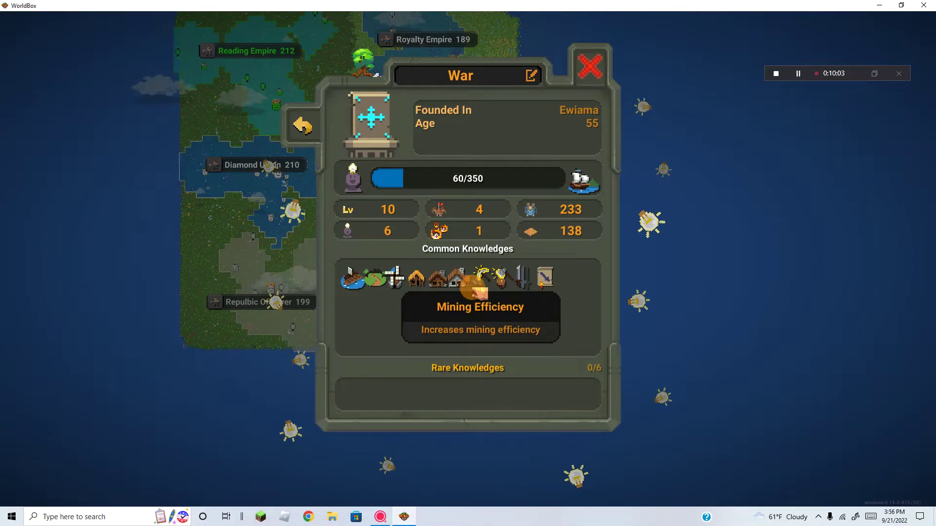
left_click(589, 67)
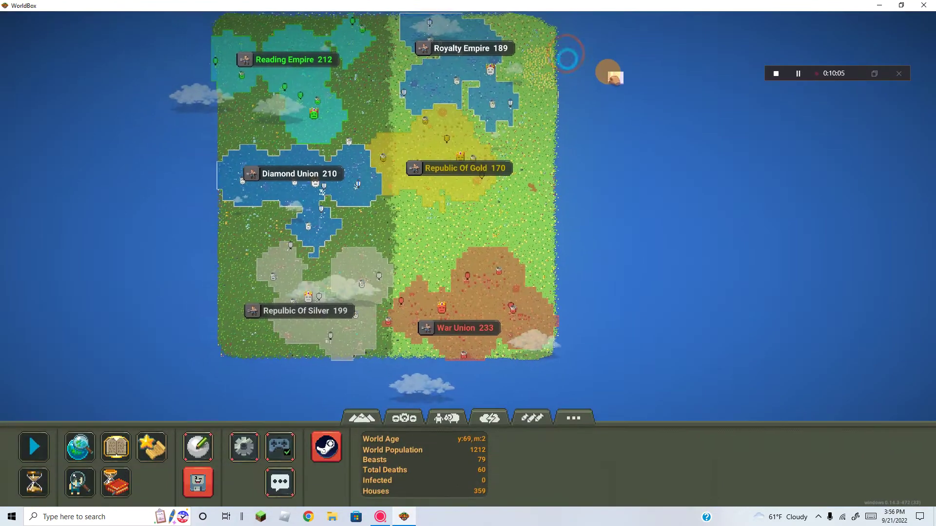
left_click_drag(613, 76, 672, 44)
scroll(673, 175, "up", 3)
scroll(661, 147, "down", 5)
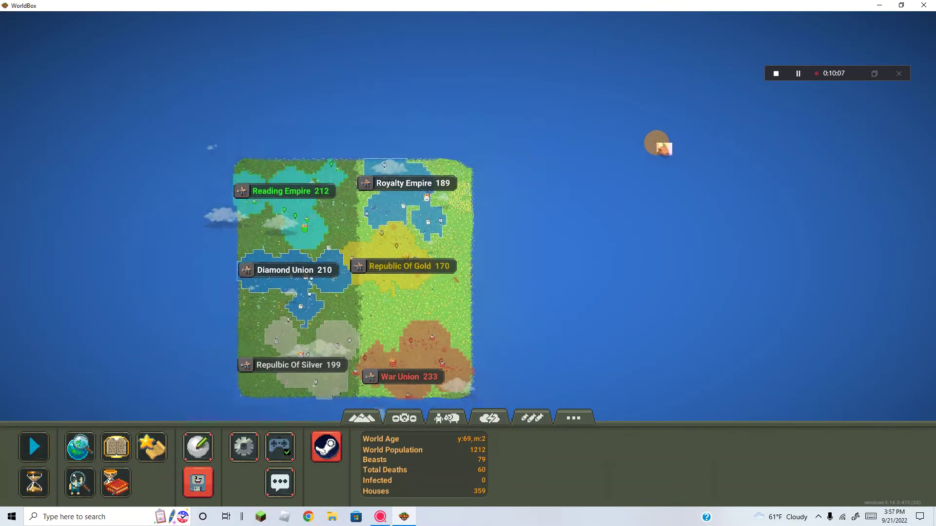
scroll(662, 146, "up", 2)
scroll(716, 87, "up", 3)
scroll(731, 86, "up", 2)
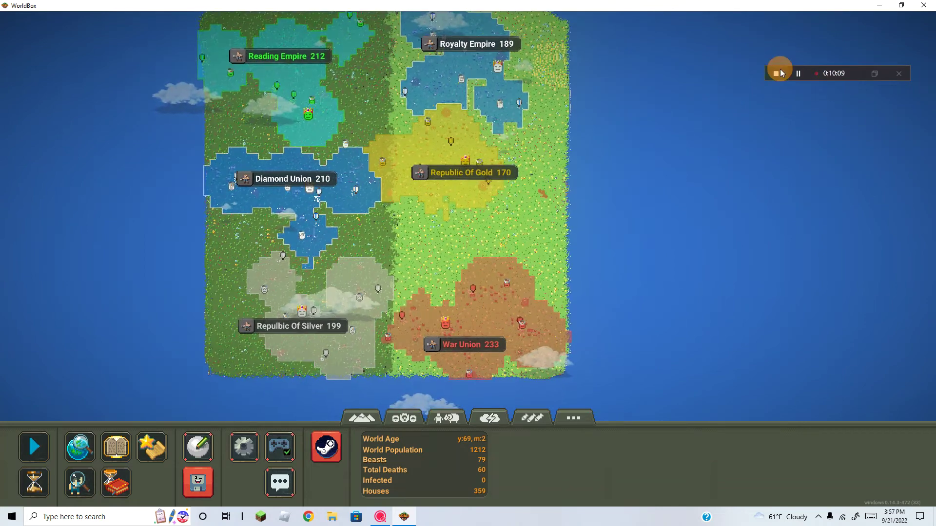
Step: Pan and zoom the map onto the Republic Of Silver and War Union border
key("Tab")
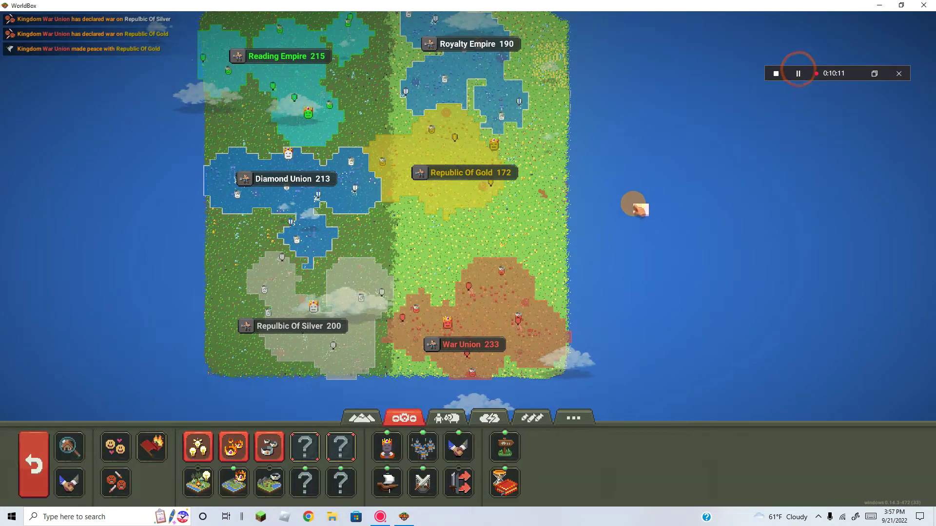
scroll(636, 209, "up", 3)
left_click_drag(637, 209, 659, 132)
left_click(363, 418)
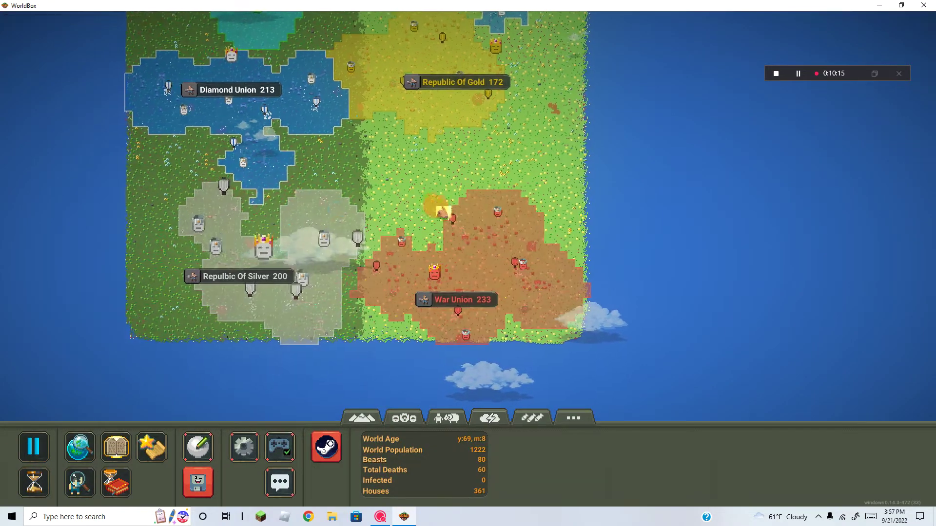
left_click_drag(442, 216, 454, 235)
scroll(552, 179, "up", 4)
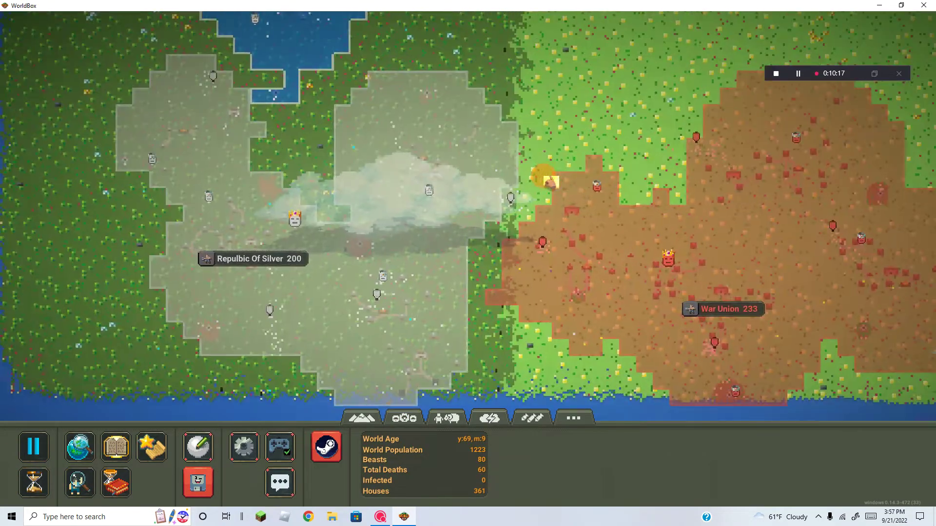
left_click_drag(549, 179, 512, 198)
scroll(512, 197, "up", 2)
scroll(512, 219, "down", 3)
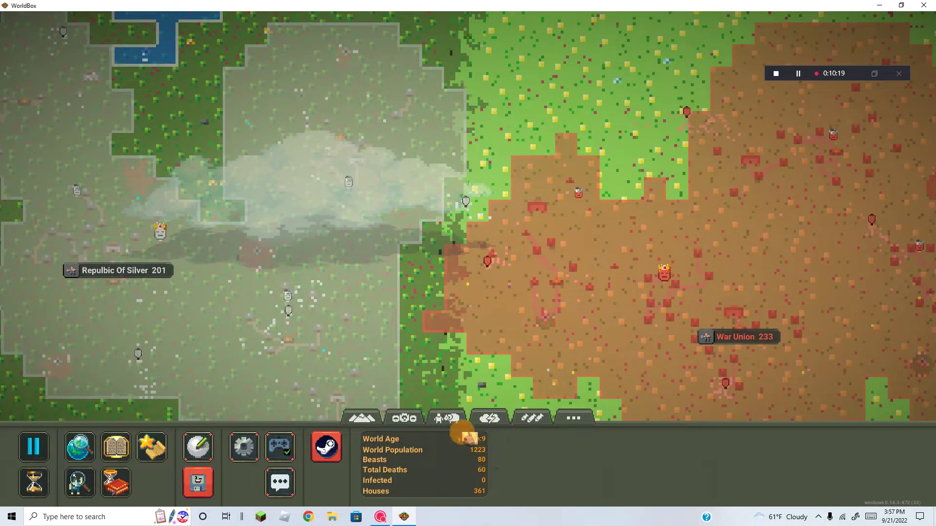
Step: Turn on army attack target display and zoom out over the whole continent
left_click(448, 418)
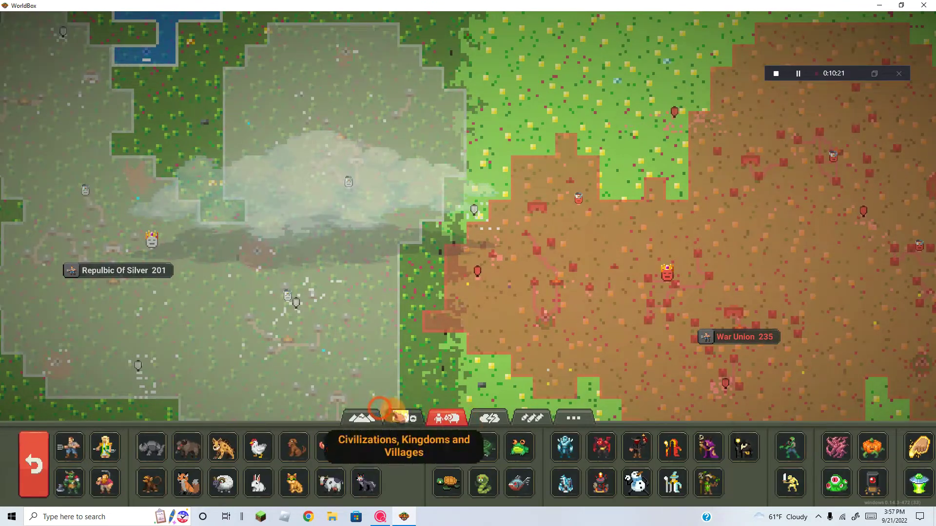
left_click(403, 417)
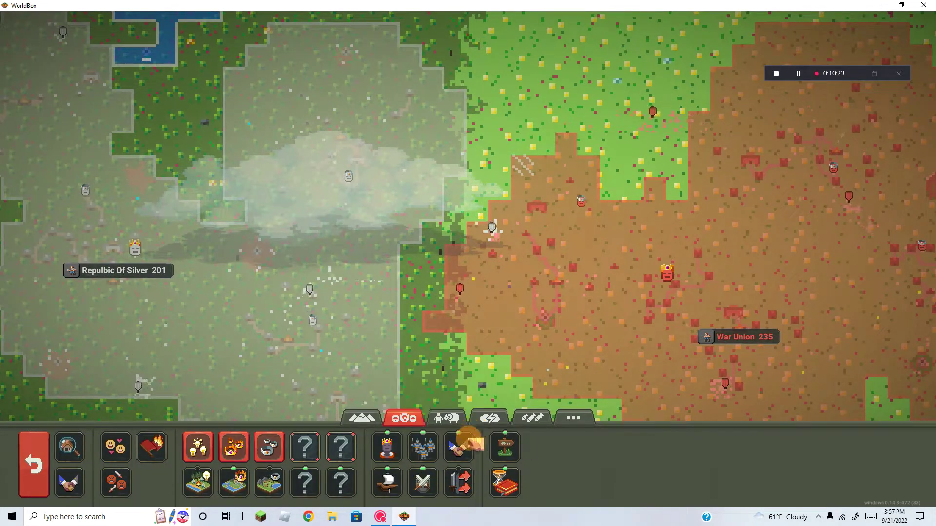
left_click(461, 482)
scroll(515, 281, "down", 2)
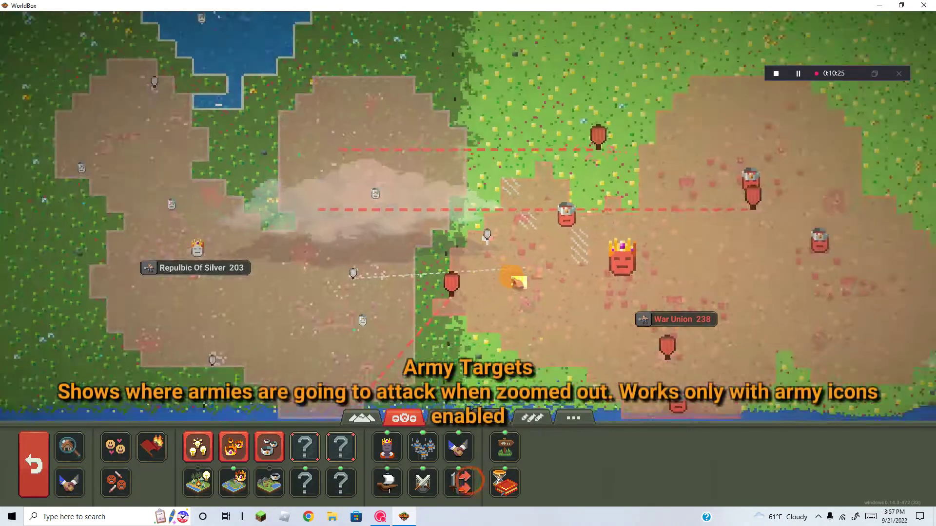
scroll(515, 282, "down", 3)
left_click_drag(516, 282, 439, 314)
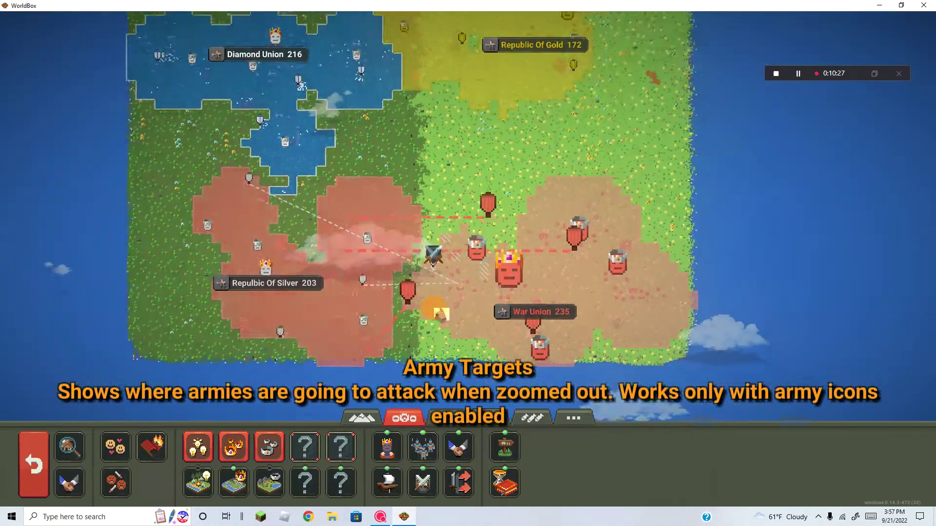
scroll(439, 313, "up", 2)
scroll(439, 313, "down", 2)
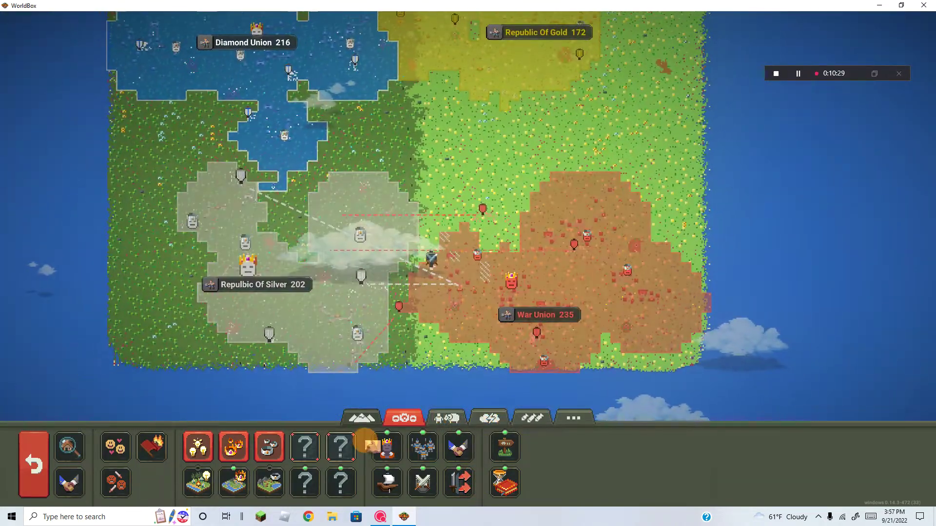
left_click(34, 464)
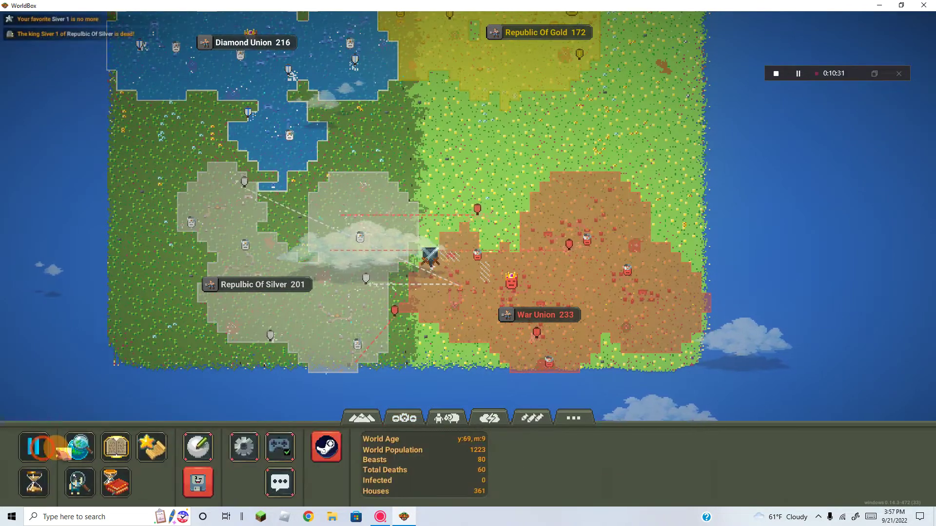
left_click(395, 418)
left_click(337, 336)
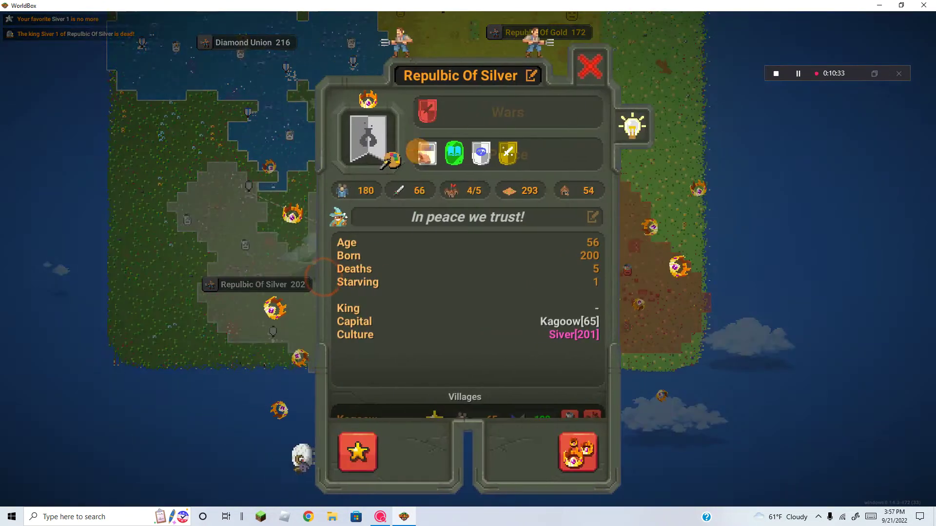
left_click(589, 68)
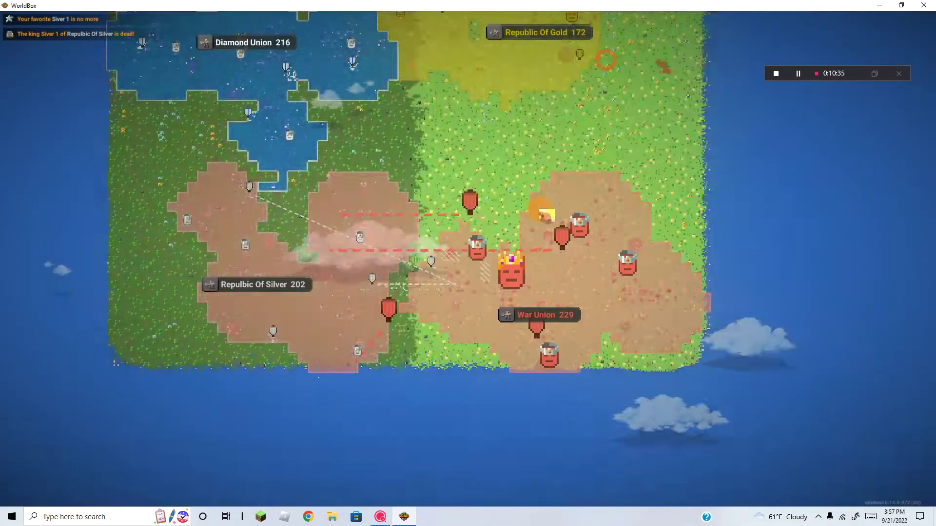
scroll(468, 219, "down", 3)
left_click_drag(366, 183, 439, 220)
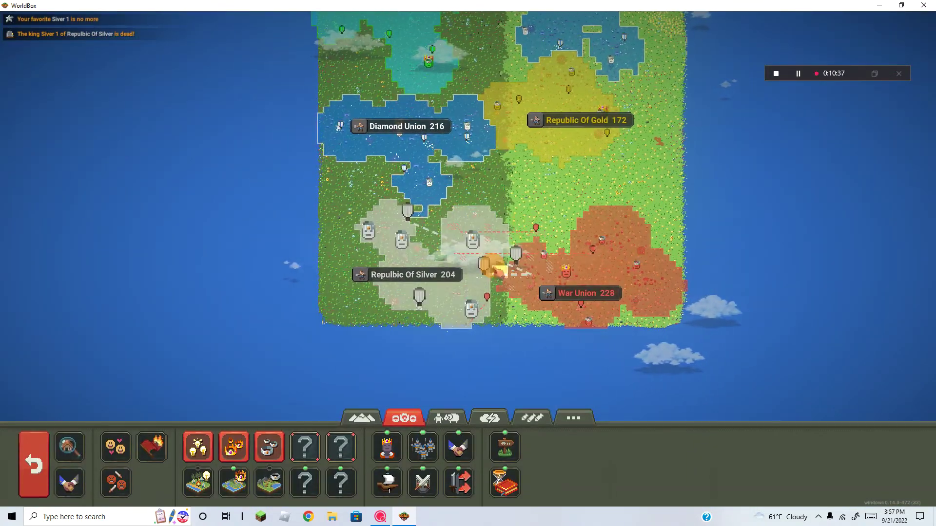
scroll(497, 271, "up", 2)
scroll(498, 269, "down", 2)
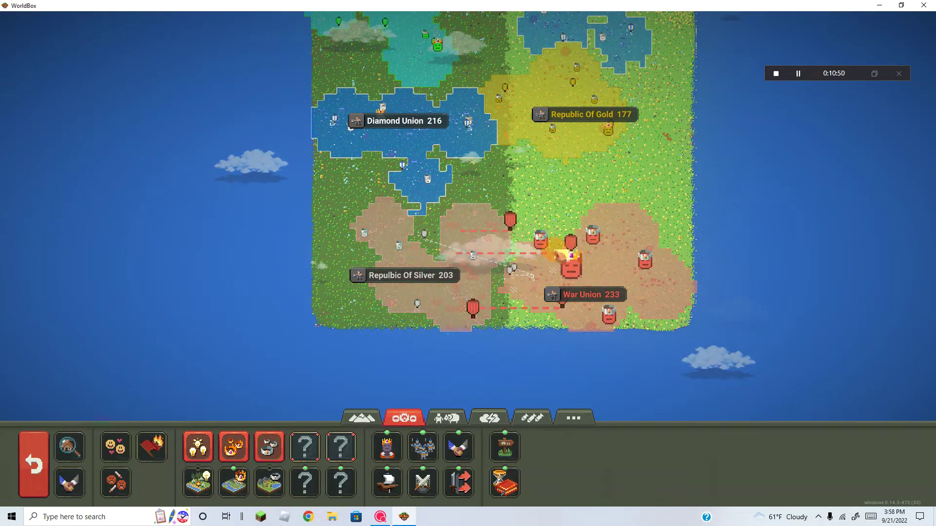
scroll(563, 254, "up", 3)
scroll(512, 278, "down", 2)
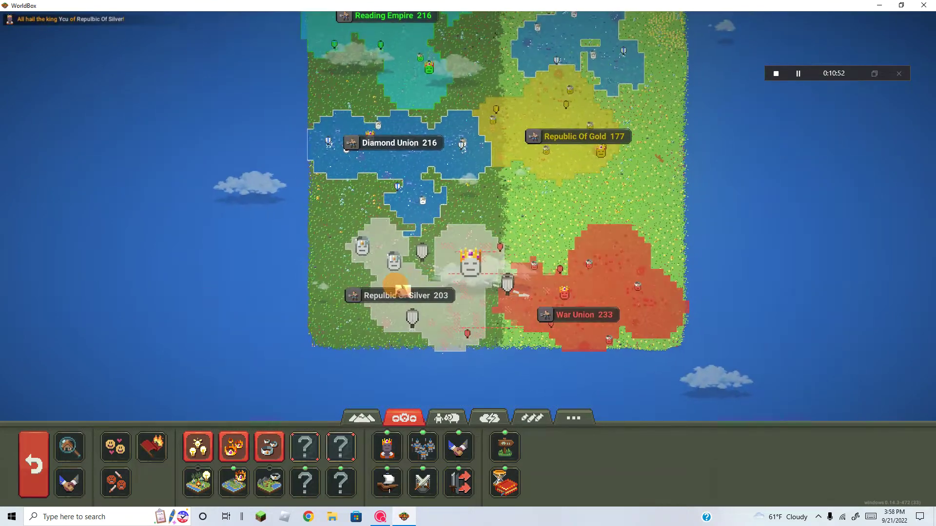
Step: Rename Republic Of Silver's new king Ycu to Siver 2
left_click(401, 291)
left_click(395, 285)
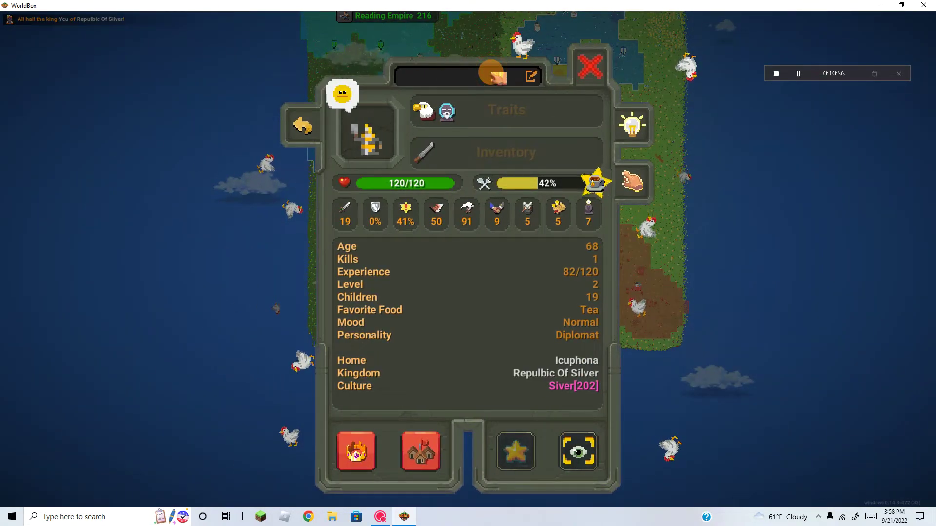
type("Siver 2")
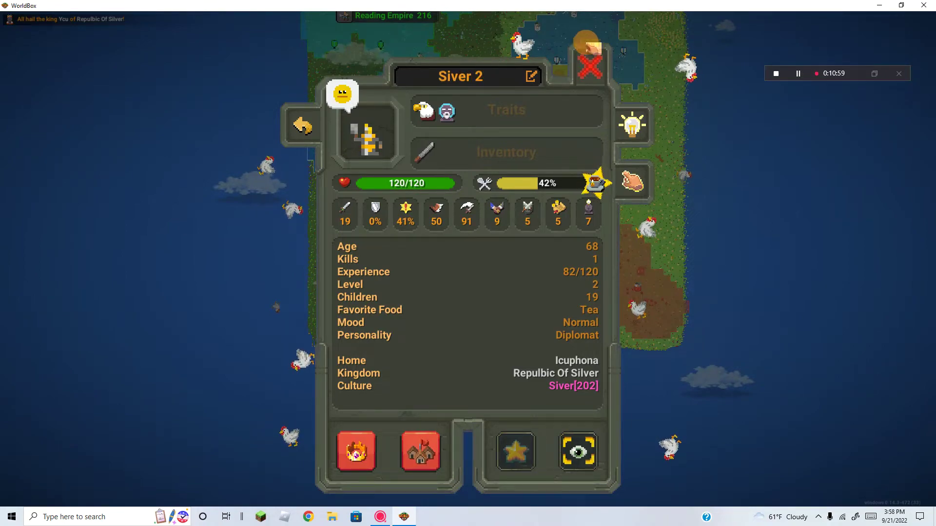
left_click(590, 67)
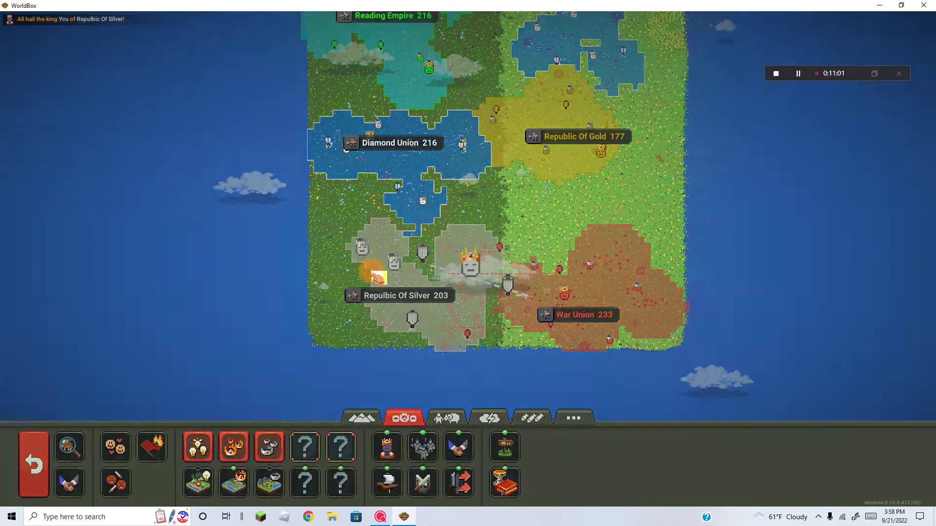
Step: Reopen Republic Of Silver to confirm king Siver 2, then return to the main menu
left_click(376, 272)
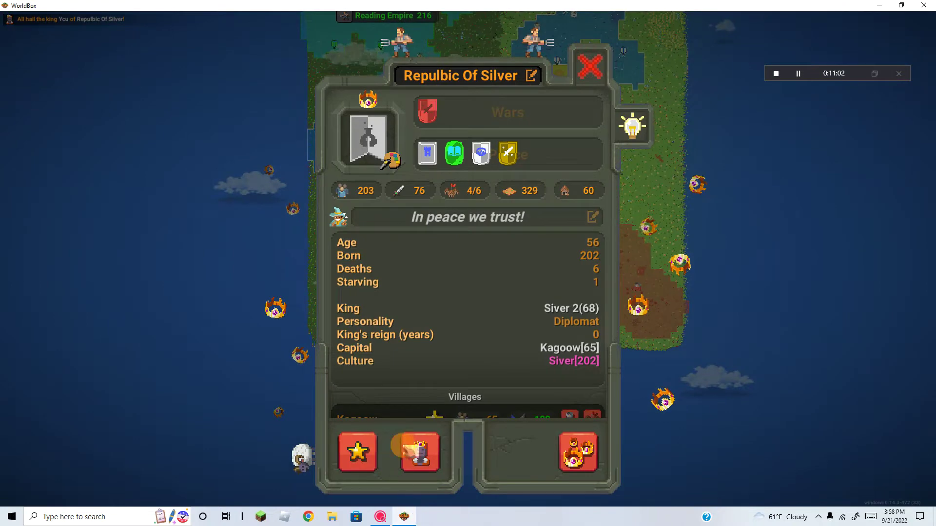
left_click(420, 452)
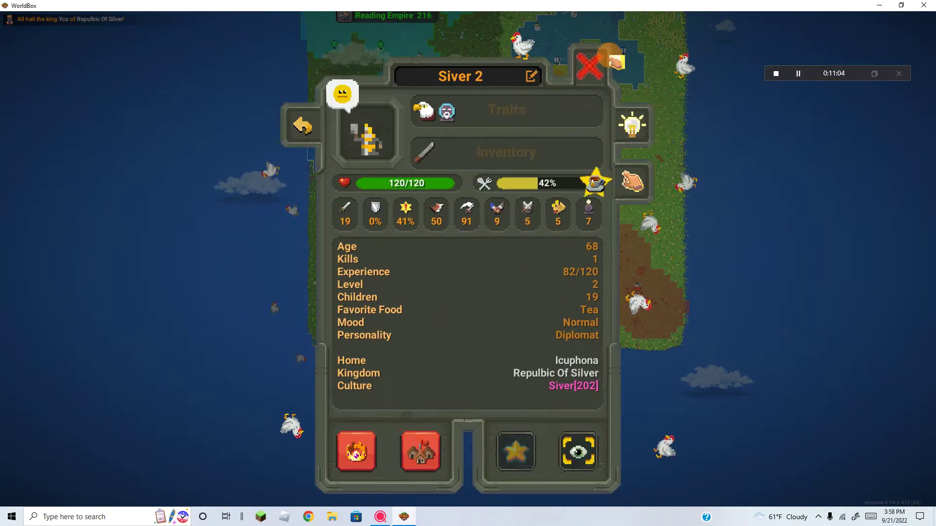
left_click(593, 67)
left_click(34, 465)
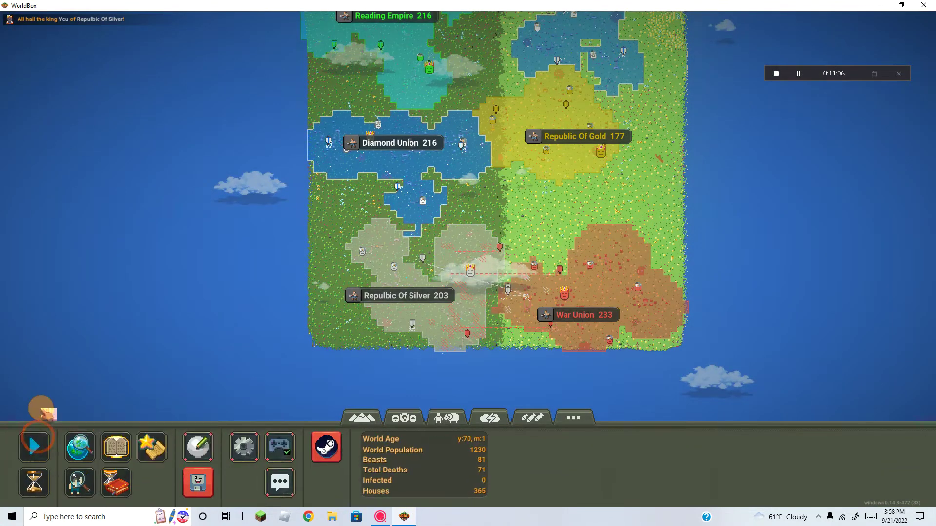
Step: Unpause, center on the Silver–War Union war region, and show village name labels
left_click(34, 448)
scroll(469, 257, "up", 3)
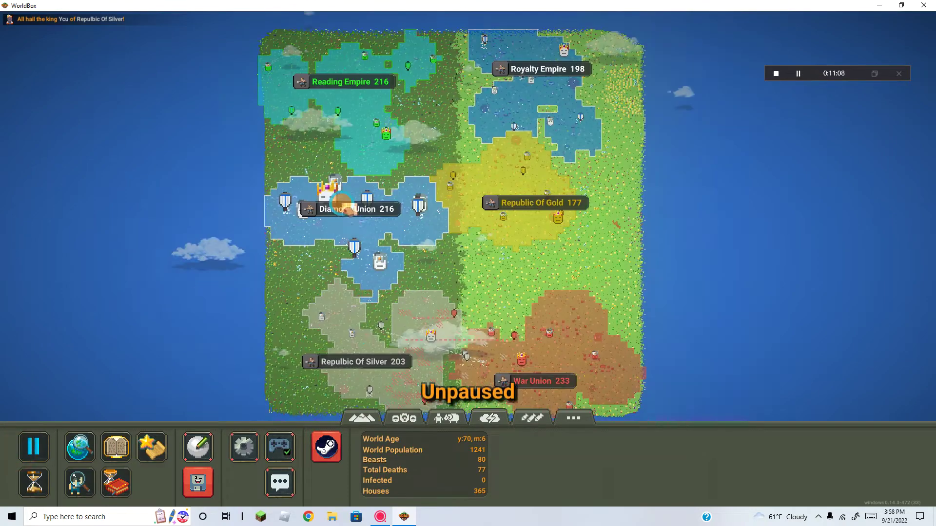
left_click_drag(512, 220, 442, 248)
scroll(442, 248, "up", 1)
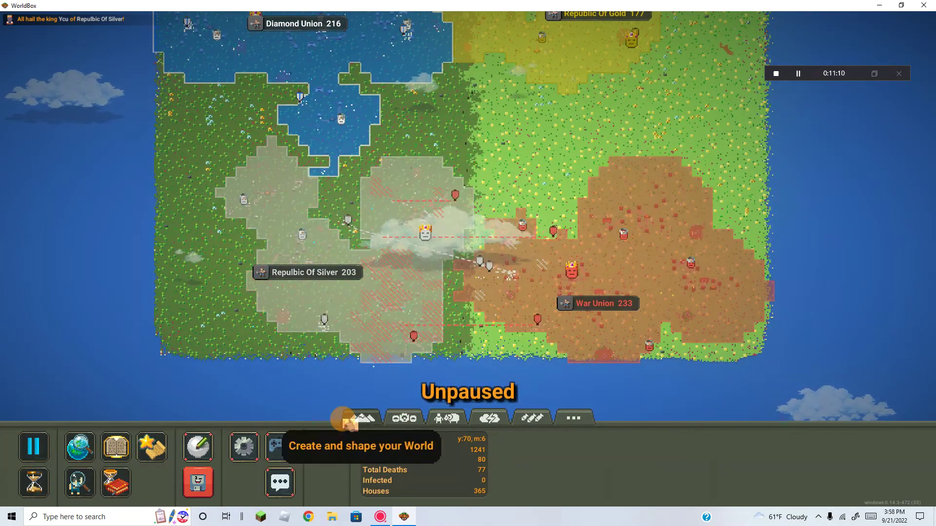
left_click(404, 418)
left_click(68, 448)
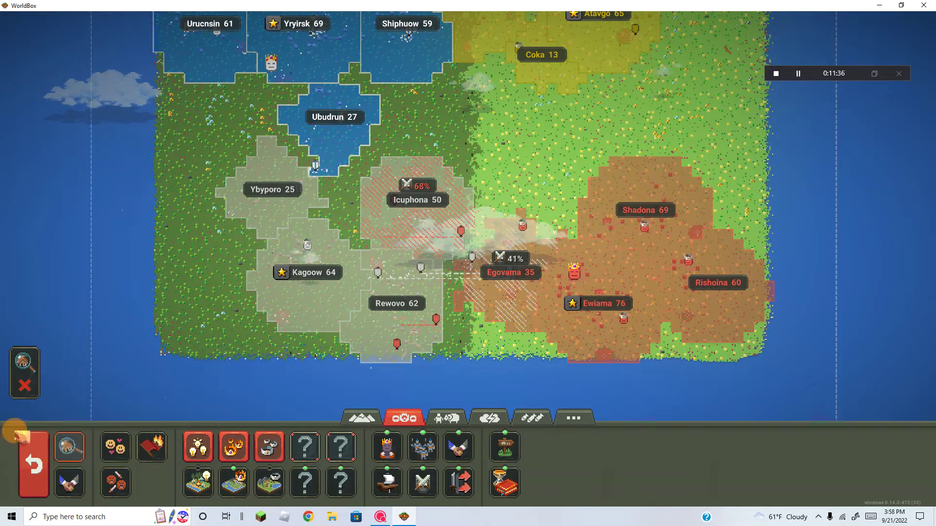
left_click(18, 391)
left_click(34, 464)
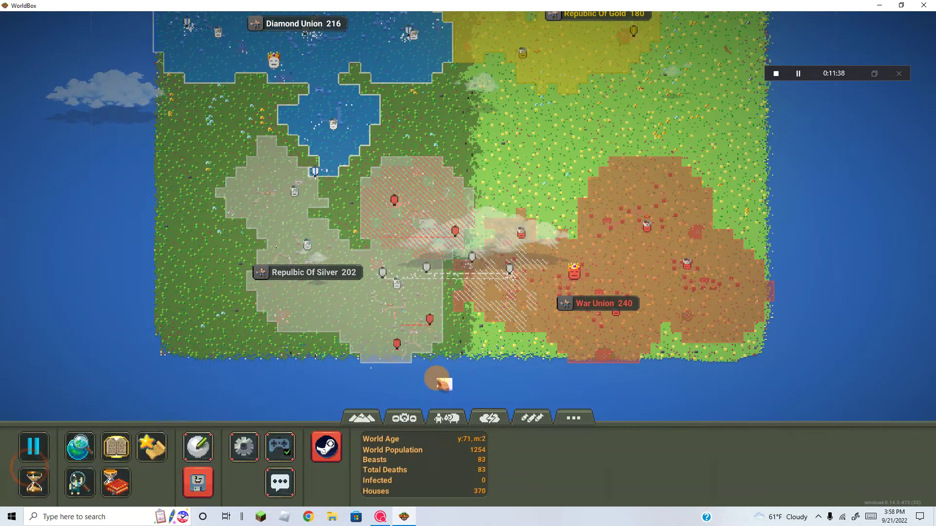
left_click(404, 418)
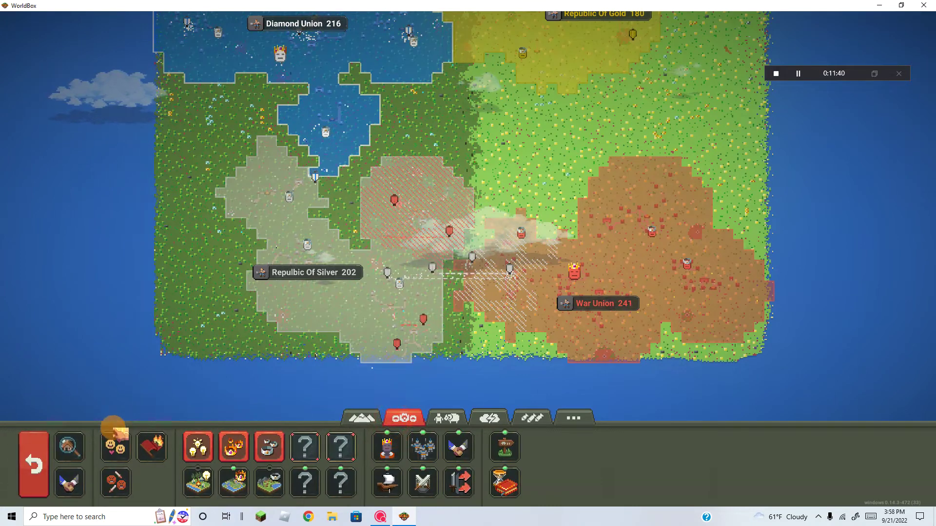
left_click(70, 447)
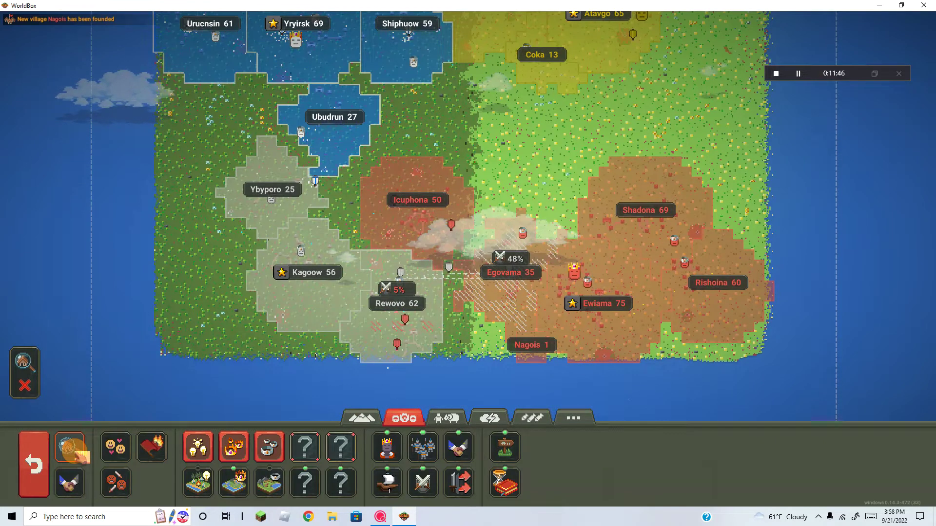
left_click(446, 418)
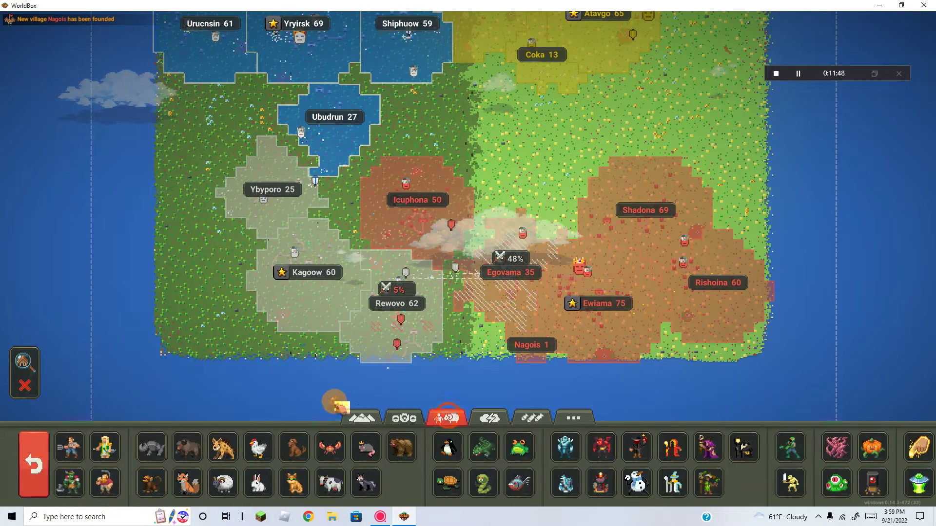
key("Escape")
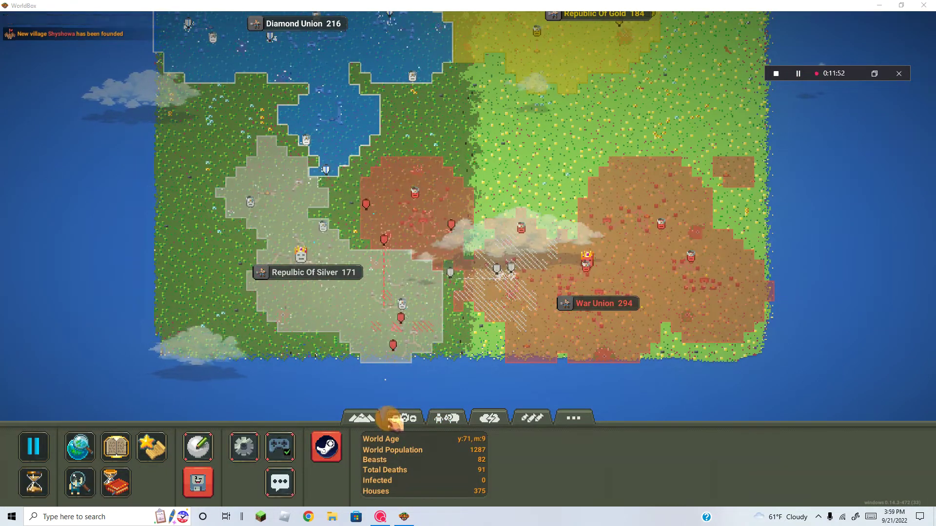
left_click(405, 418)
left_click(71, 448)
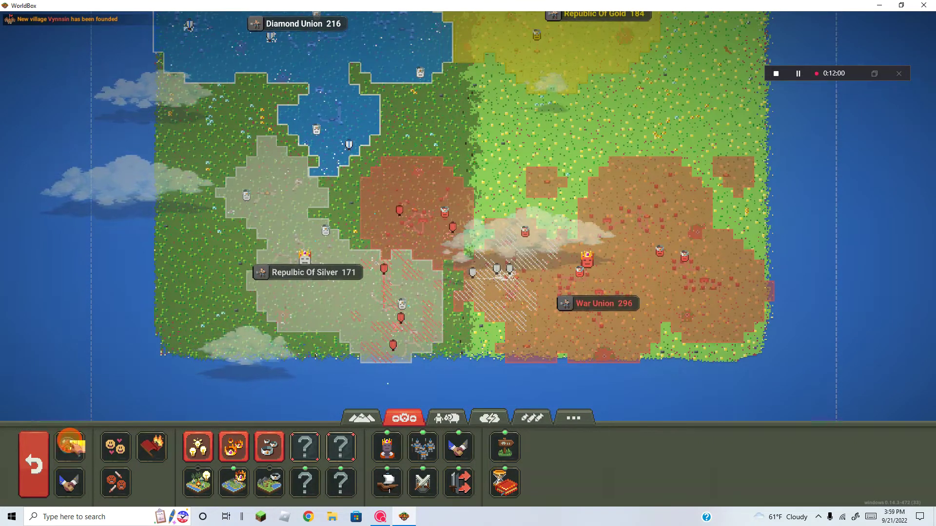
left_click(72, 448)
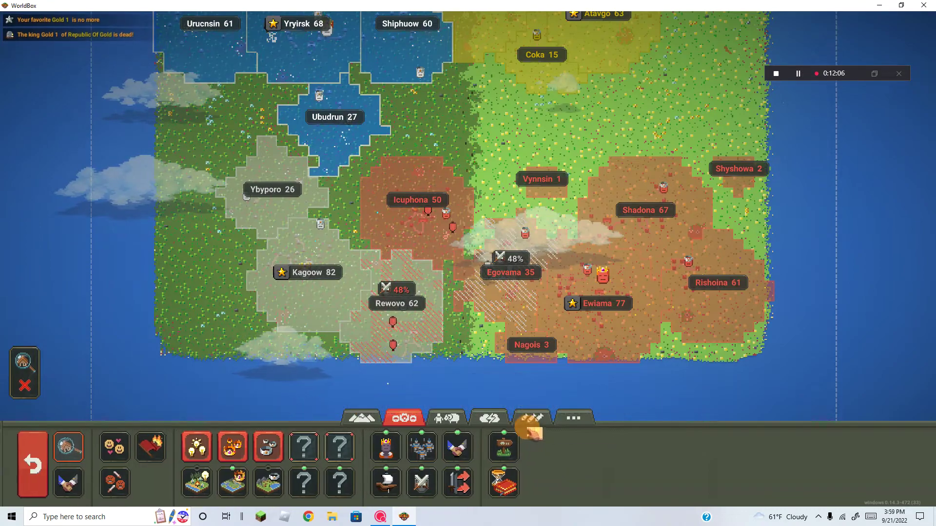
scroll(493, 143, "up", 3)
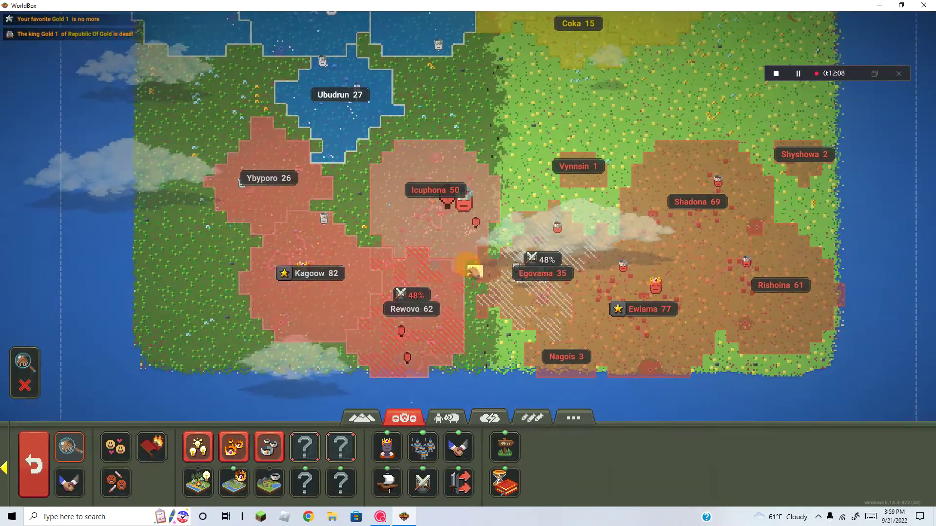
scroll(512, 278, "down", 3)
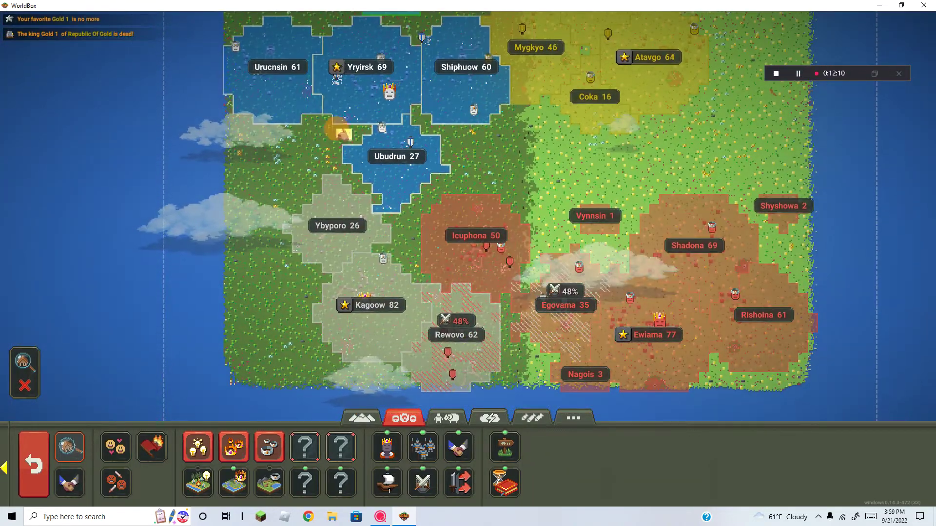
left_click_drag(511, 296, 88, 377)
left_click(387, 263)
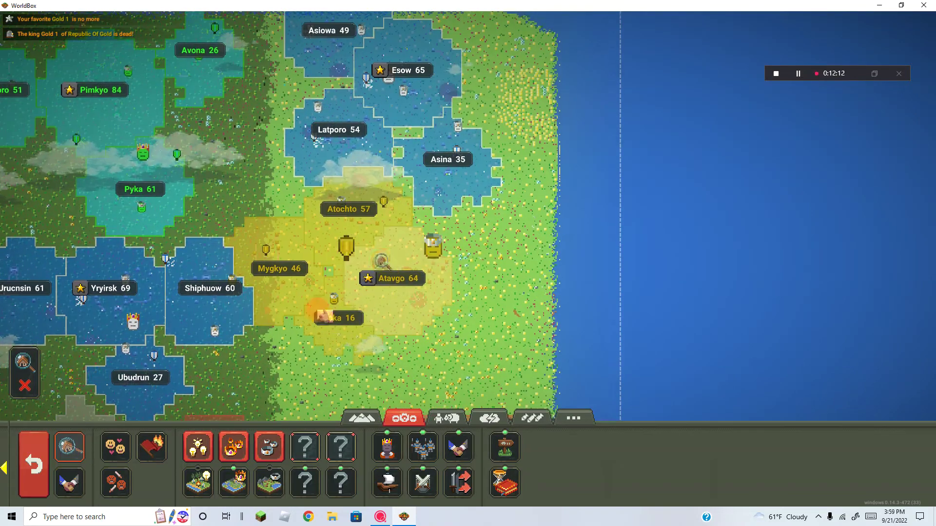
left_click(33, 464)
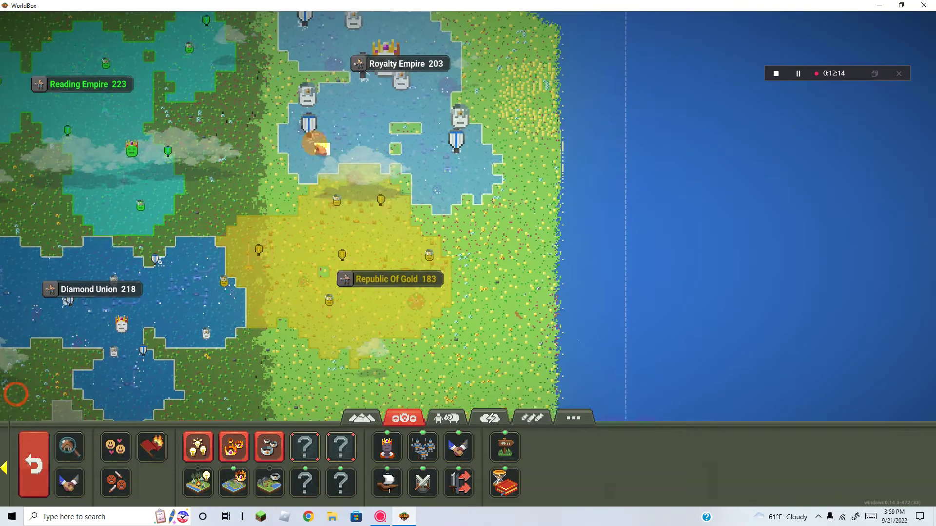
scroll(318, 150, "down", 3)
scroll(366, 146, "down", 3)
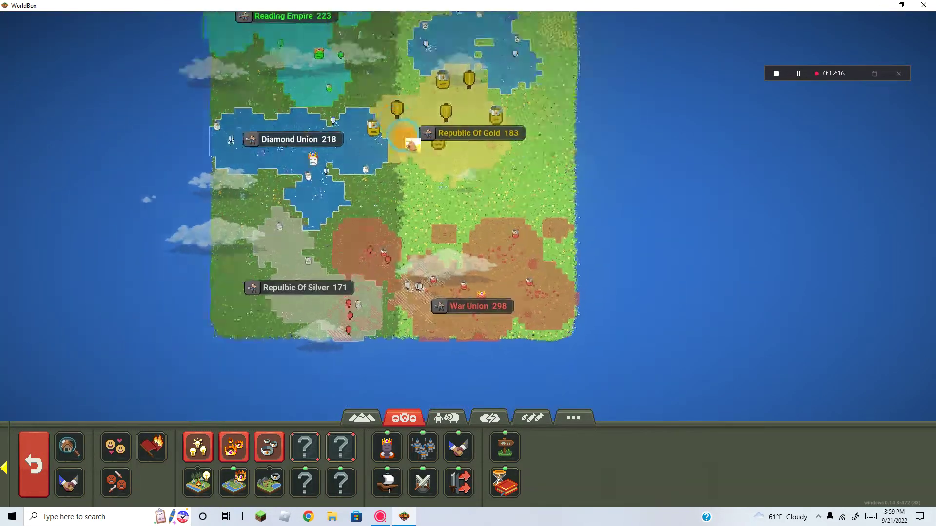
scroll(411, 141, "up", 4)
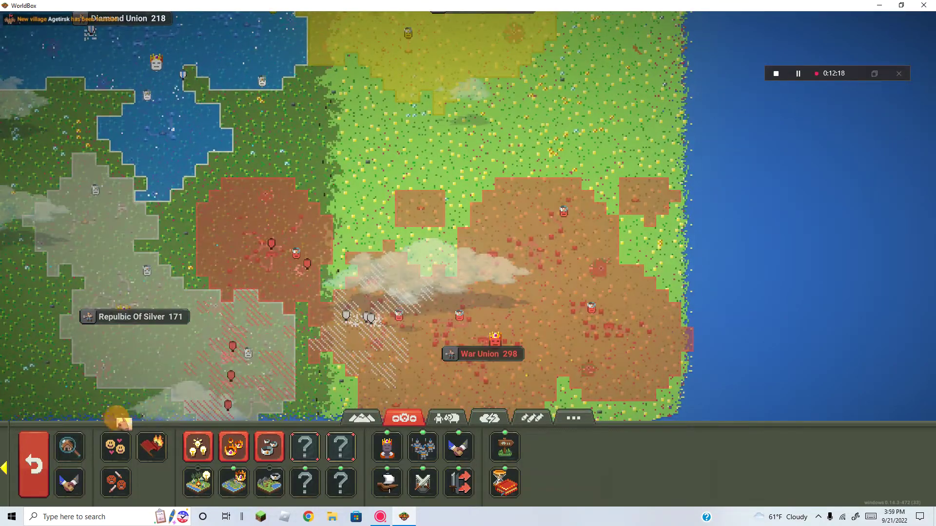
left_click_drag(409, 111, 410, 329)
scroll(468, 125, "down", 3)
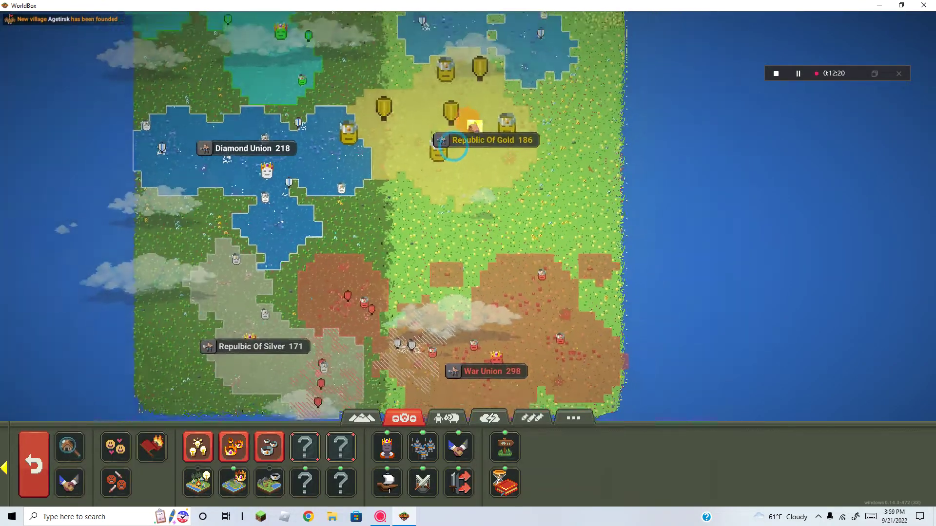
scroll(474, 128, "down", 3)
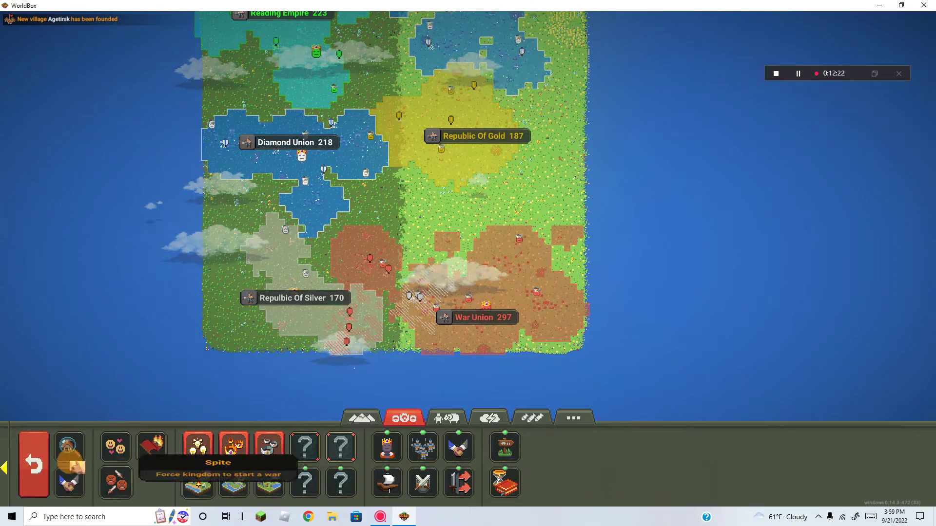
left_click(69, 448)
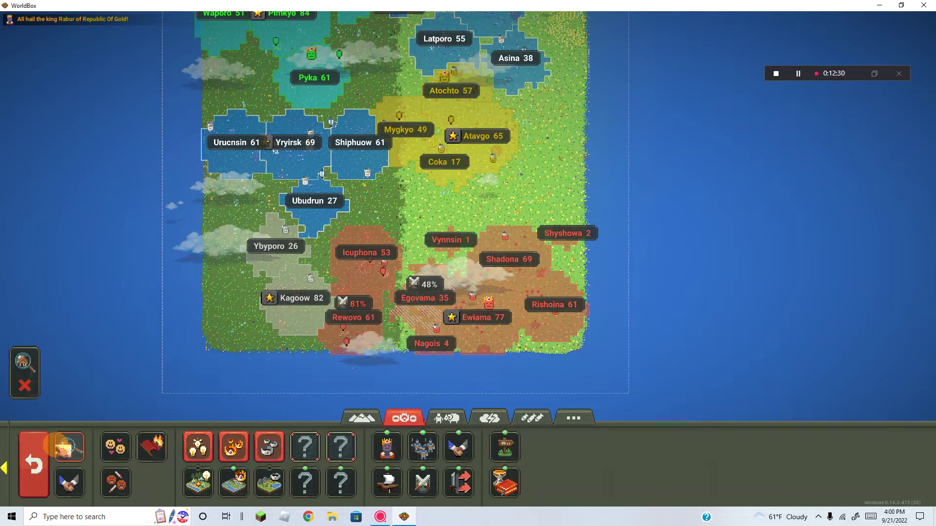
Step: Inspect Coka village and Republic of Gold's king Rabur, then resume the simulation
left_click_drag(454, 197, 464, 241)
left_click(464, 249)
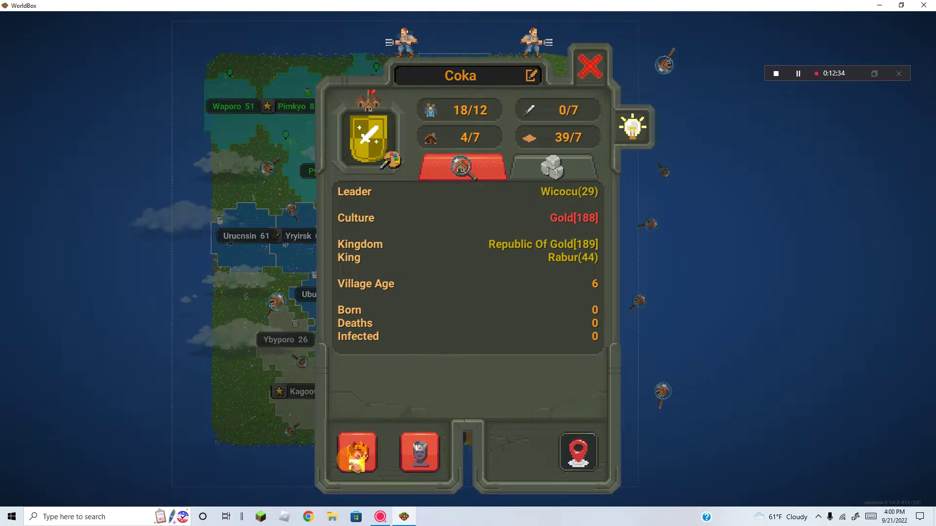
left_click(357, 453)
left_click(421, 454)
type("Gold 2")
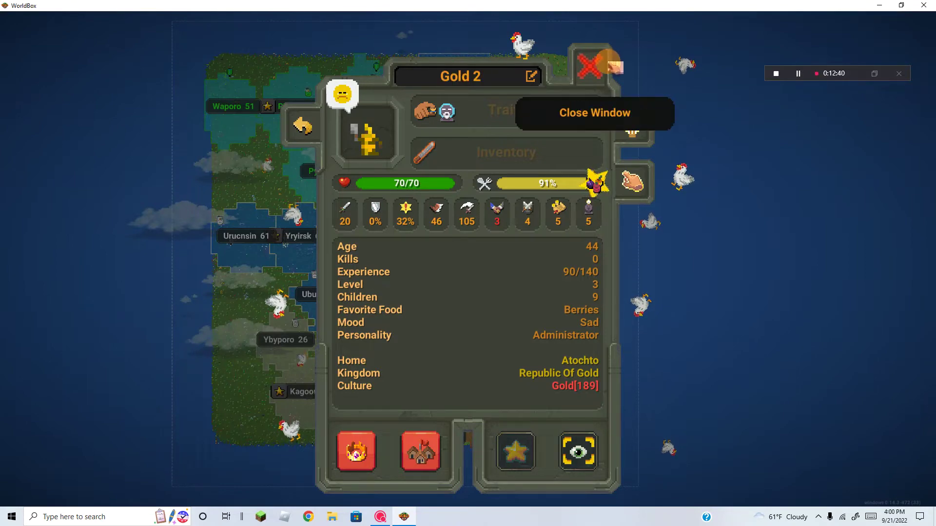
left_click(589, 66)
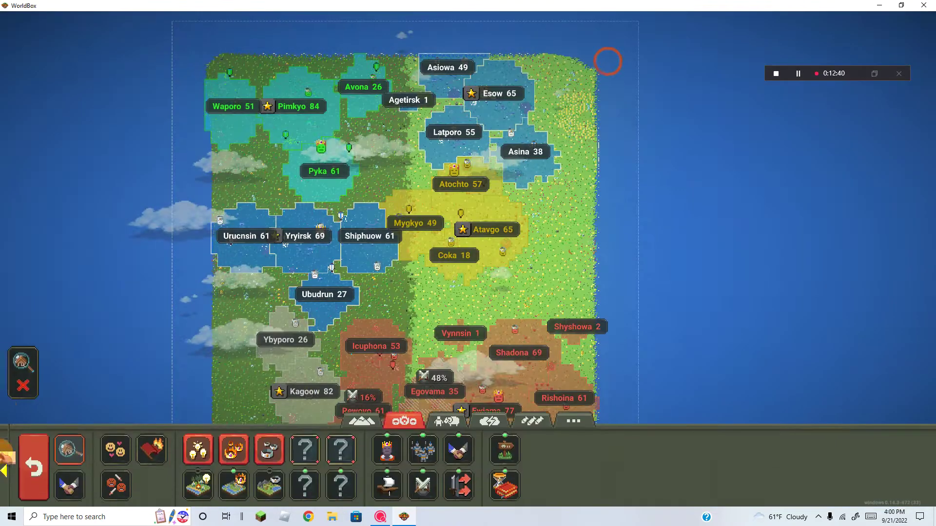
left_click(33, 447)
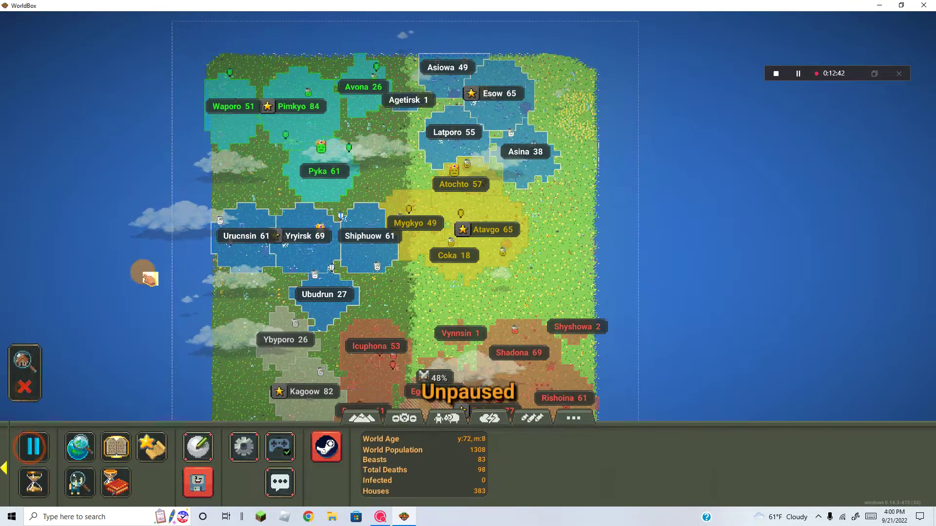
scroll(366, 220, "down", 3)
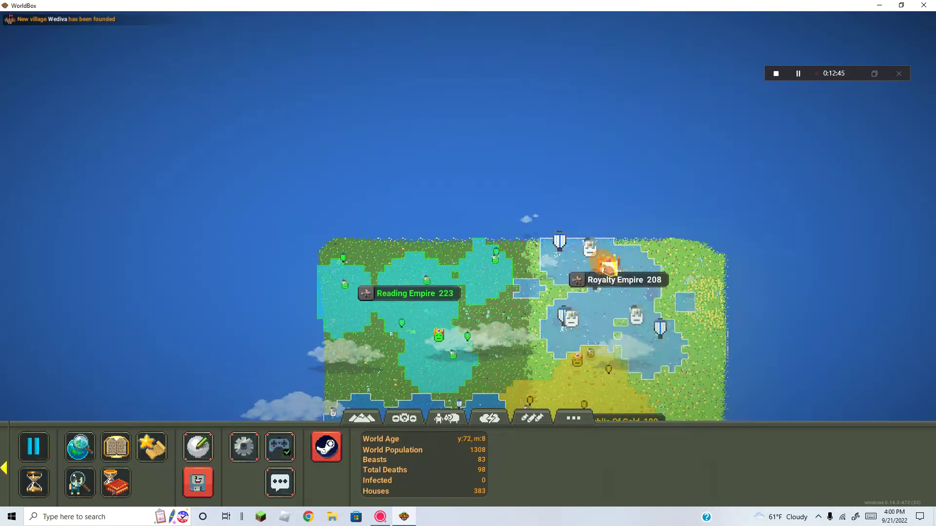
Step: Pan over War Union, Republic of Silver and Diamond Union lands with Village Info labels on
left_click_drag(622, 292, 606, 183)
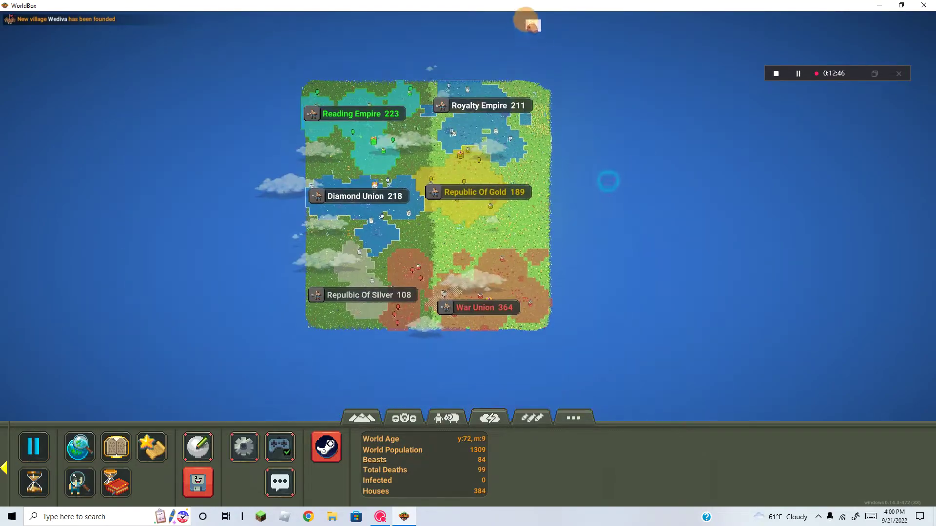
scroll(545, 210, "up", 5)
scroll(547, 212, "up", 3)
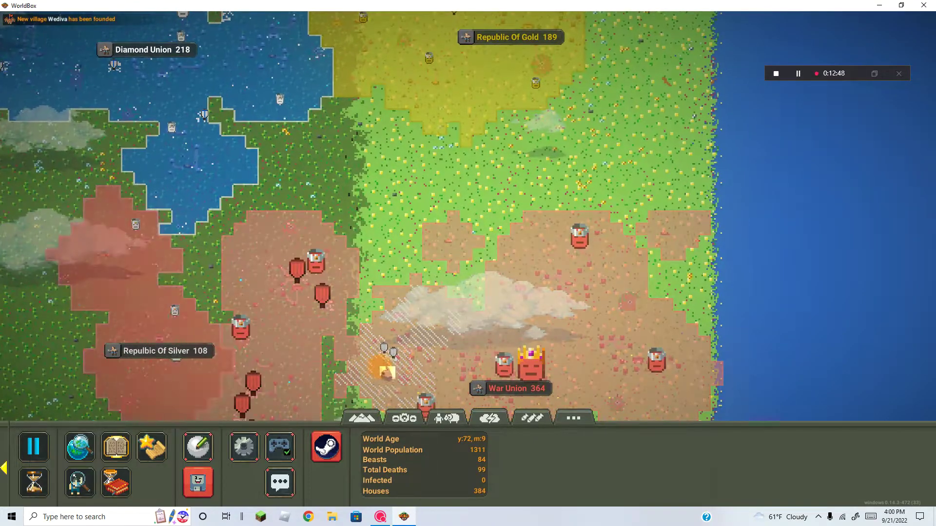
scroll(409, 330, "down", 2)
left_click_drag(410, 329, 418, 341)
mouse_move(469, 220)
left_mouse_down()
mouse_move(468, 329)
mouse_move(468, 109)
mouse_move(512, 293)
mouse_move(504, 212)
left_mouse_up()
left_click_drag(495, 381, 490, 325)
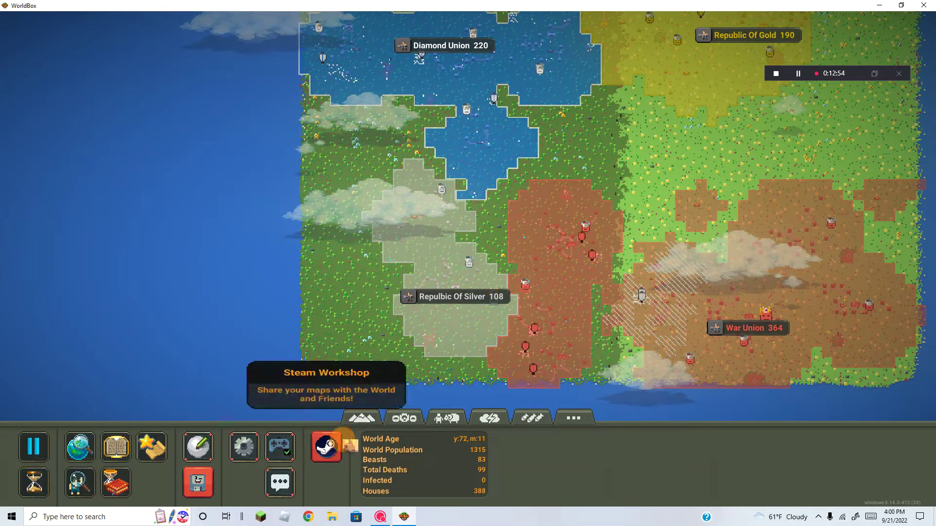
left_click(404, 418)
left_click(69, 449)
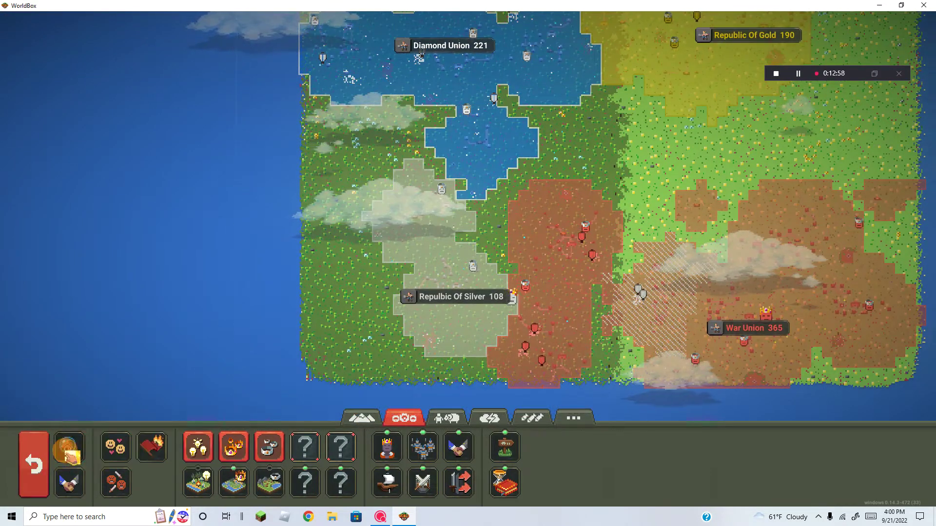
left_click_drag(658, 212, 601, 210)
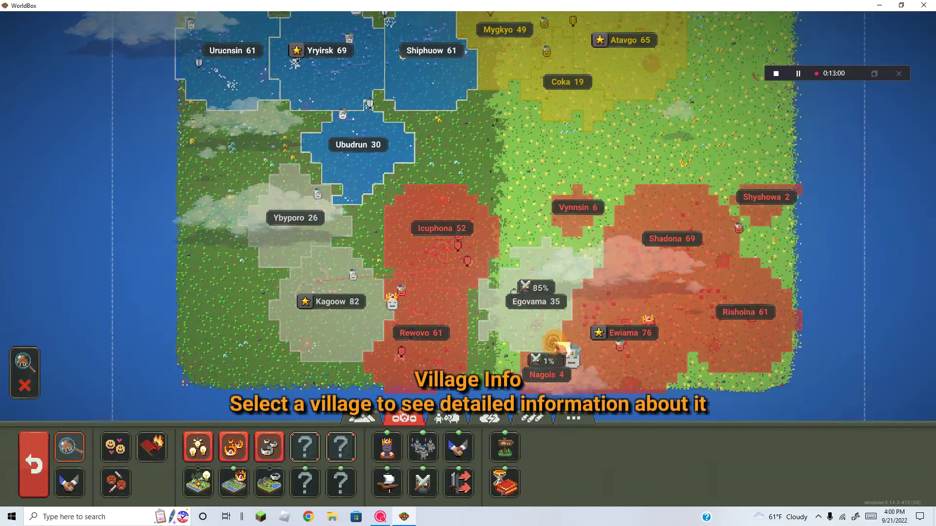
Step: Pan north to the empires and open Royalty Empire's kingdom details
left_click_drag(637, 44, 570, 235)
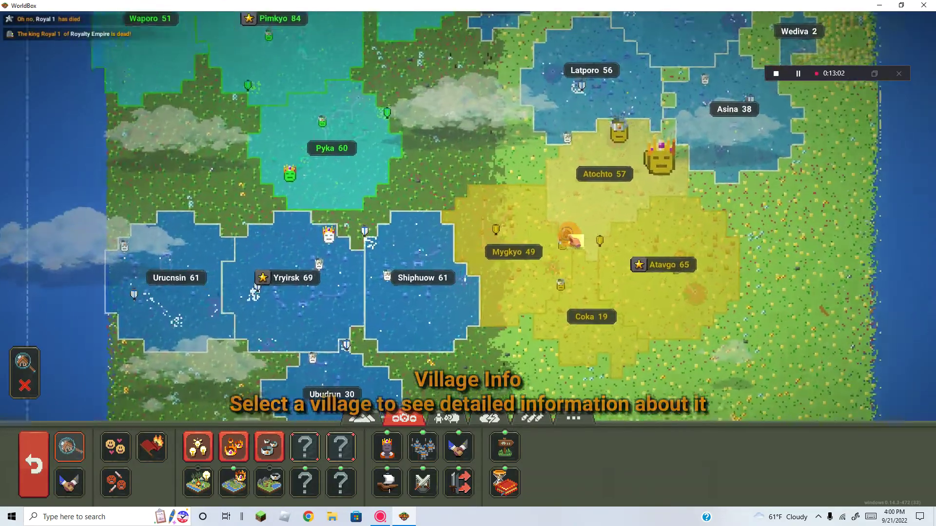
left_click_drag(468, 329, 473, 183)
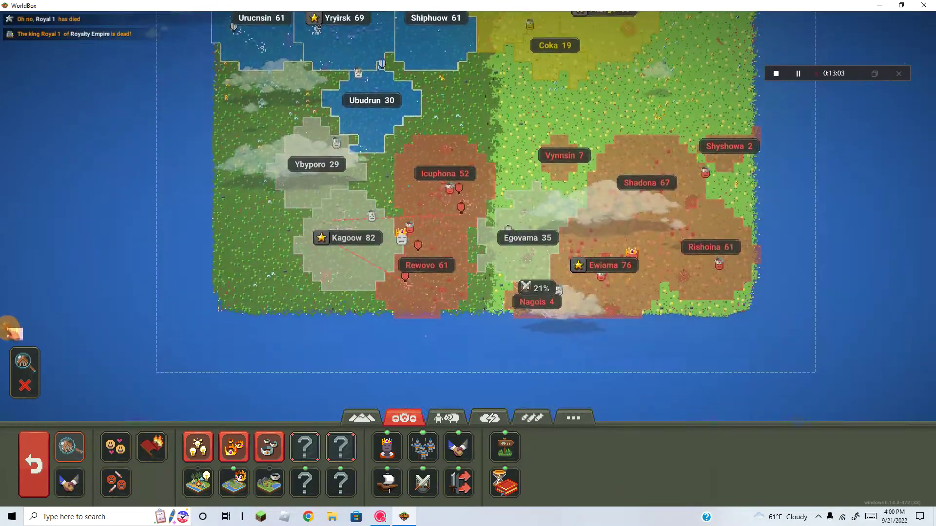
left_click_drag(468, 87, 468, 380)
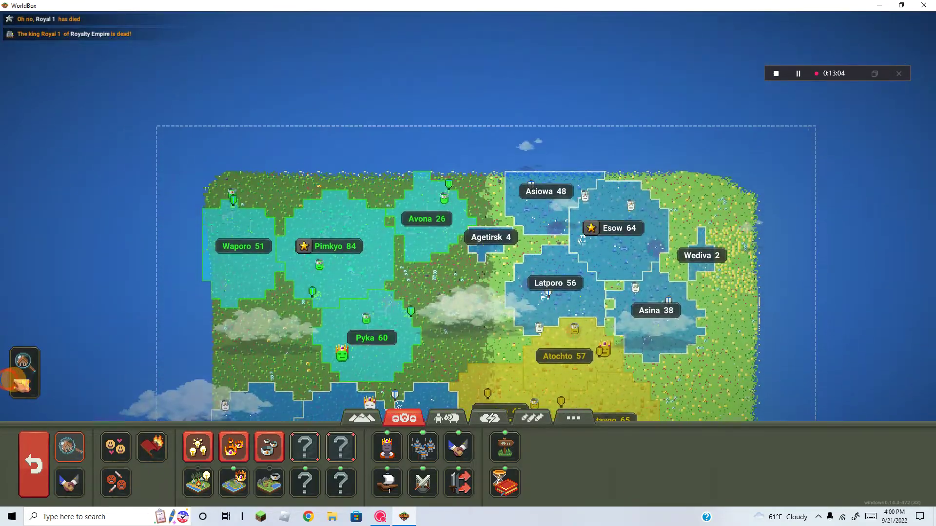
left_click(614, 231)
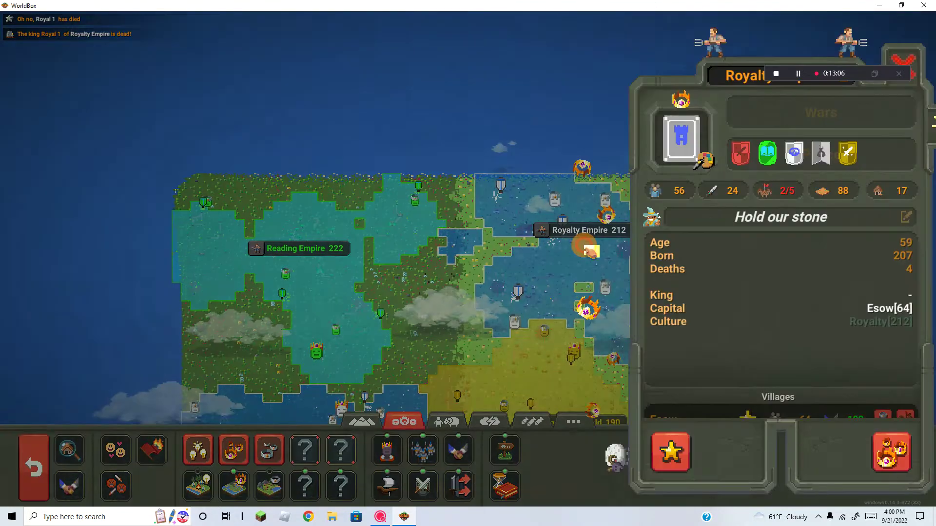
scroll(439, 388, "down", 4)
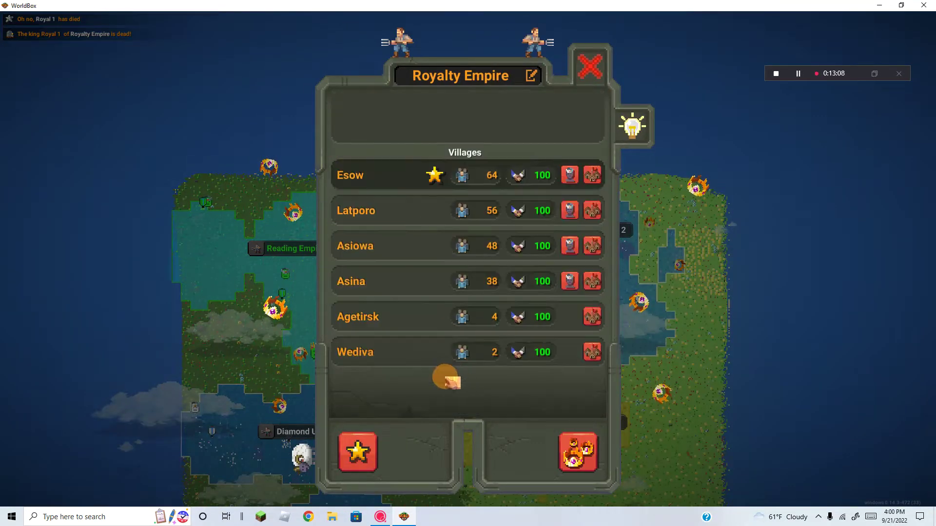
scroll(512, 293, "up", 4)
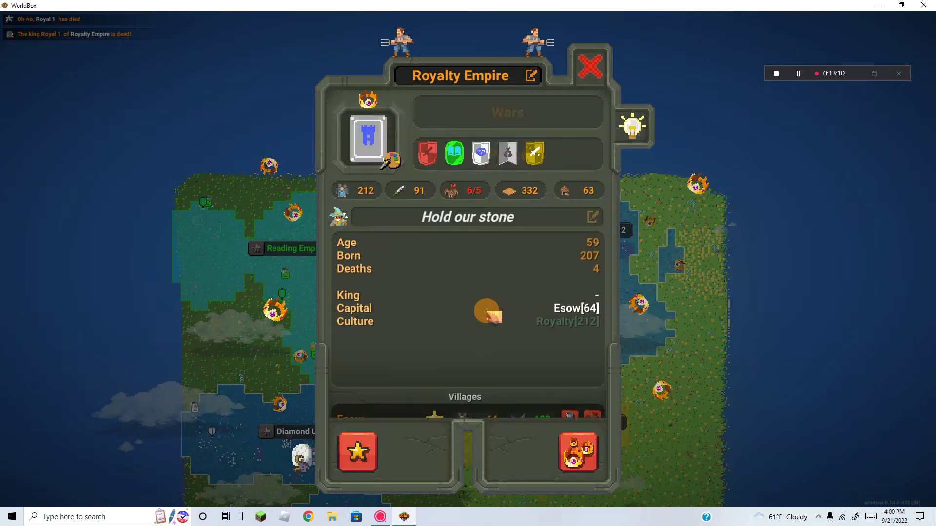
Step: Check the kingdom list and Royalty Empire's capital Esow, then close the details
left_click(578, 453)
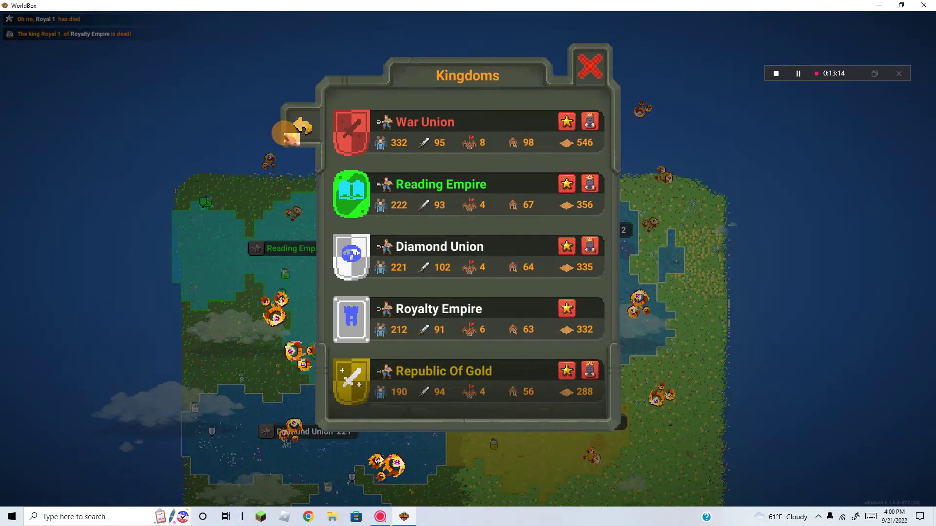
left_click(298, 133)
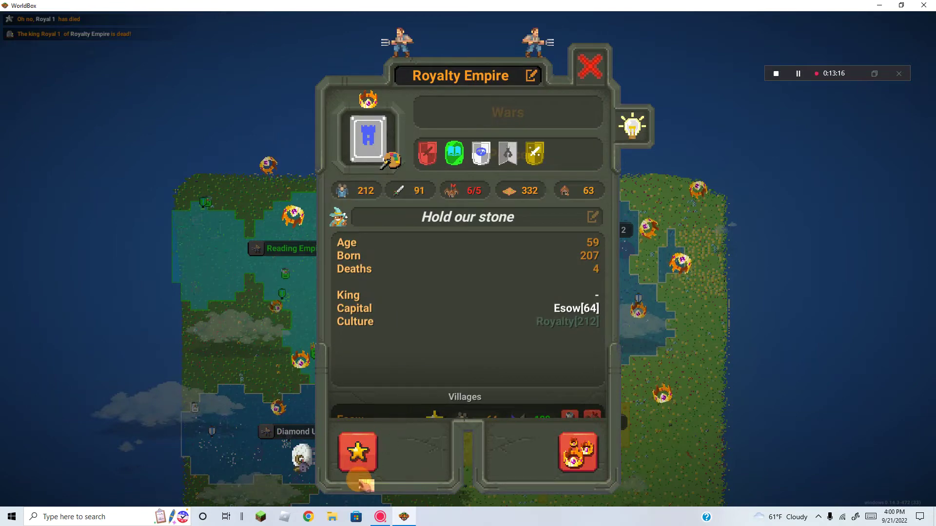
left_click(365, 450)
left_click(357, 452)
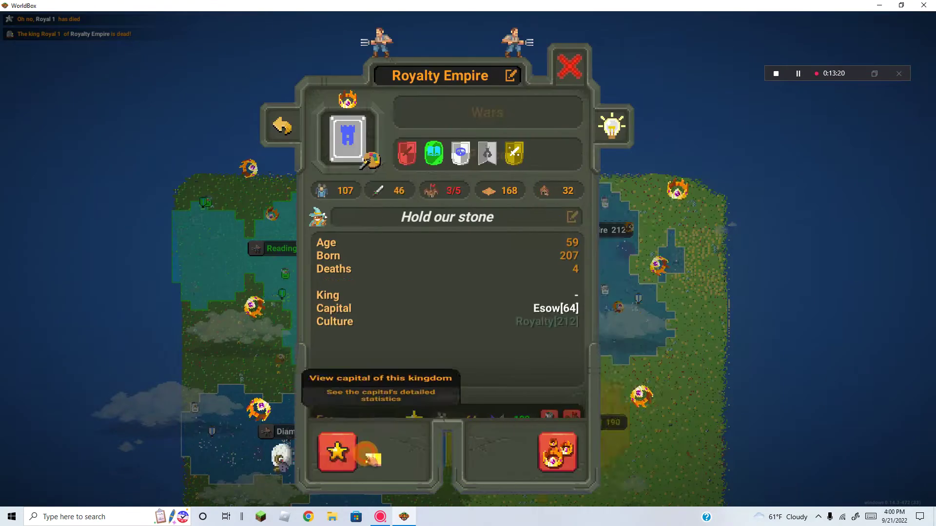
left_click(591, 68)
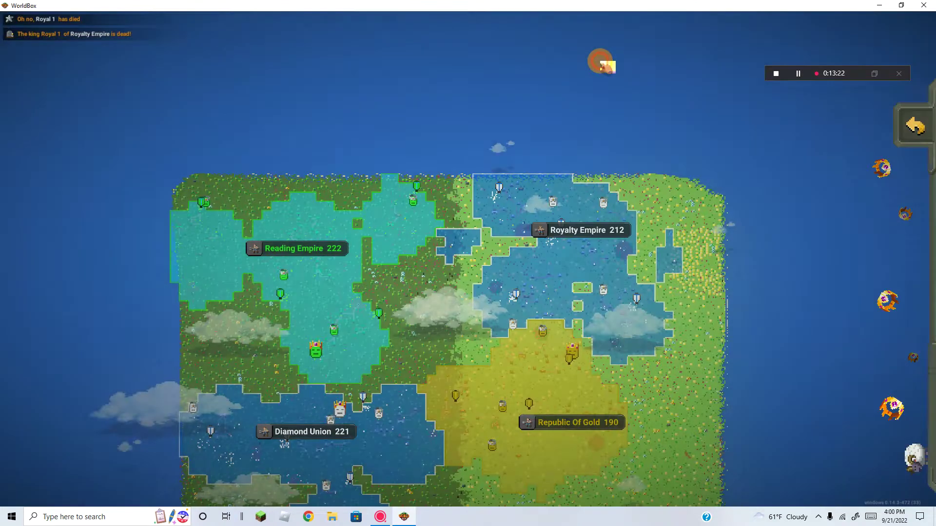
Step: Pan over Diamond Union, Republic of Silver and War Union, briefly toggling village labels
left_click_drag(403, 292, 391, 245)
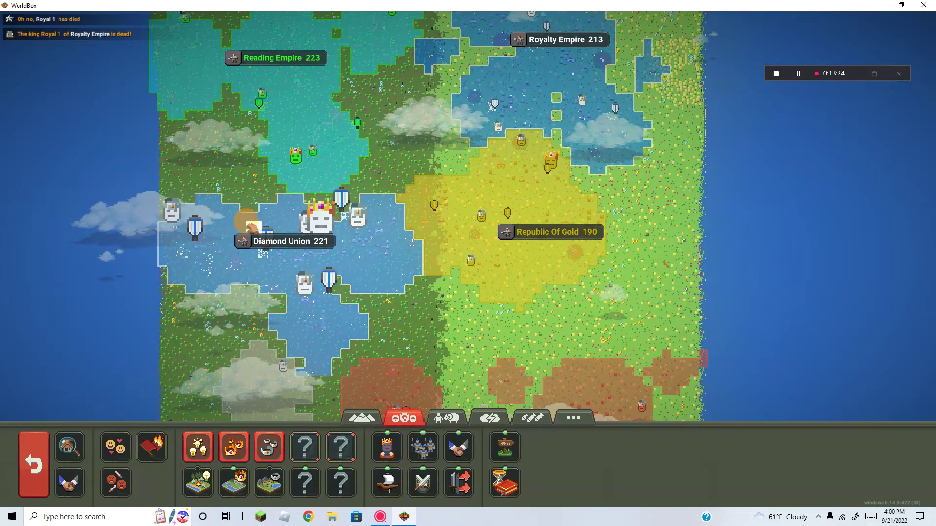
left_click_drag(402, 307, 469, 168)
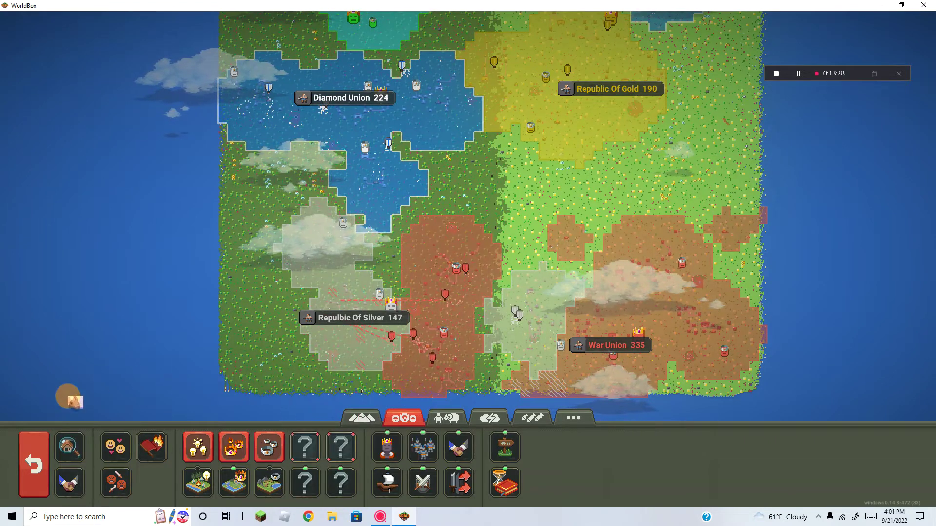
left_click(65, 442)
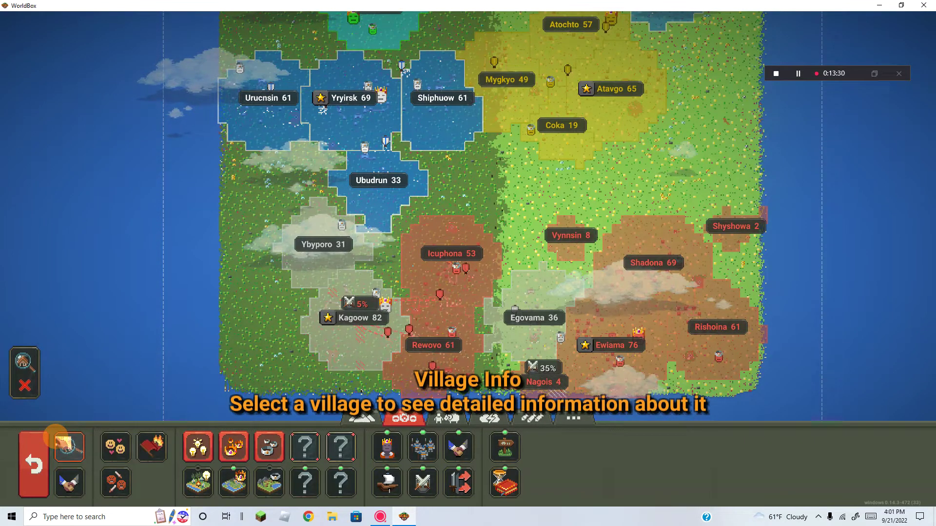
left_click(65, 442)
Step: Pan north to Royalty Empire and rename its new king Aci to Royal
left_click_drag(511, 308, 618, 312)
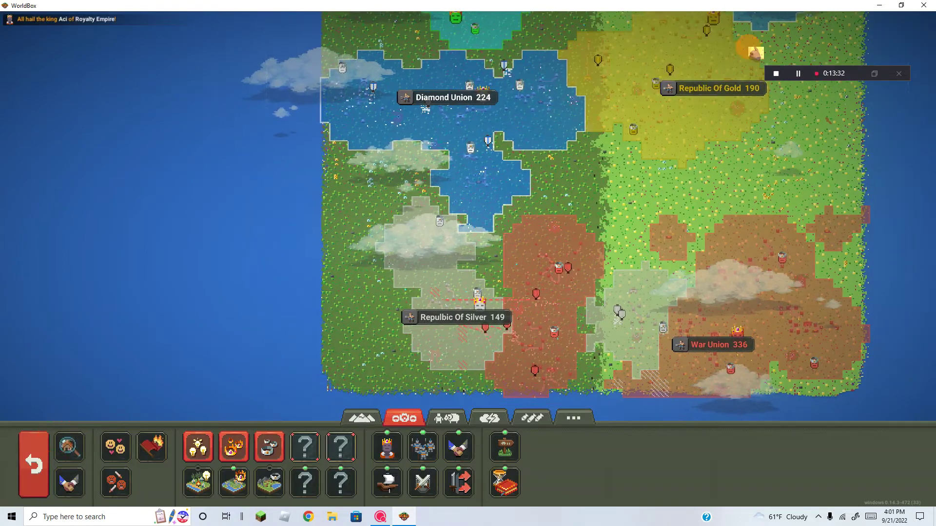
left_click_drag(658, 146, 410, 365)
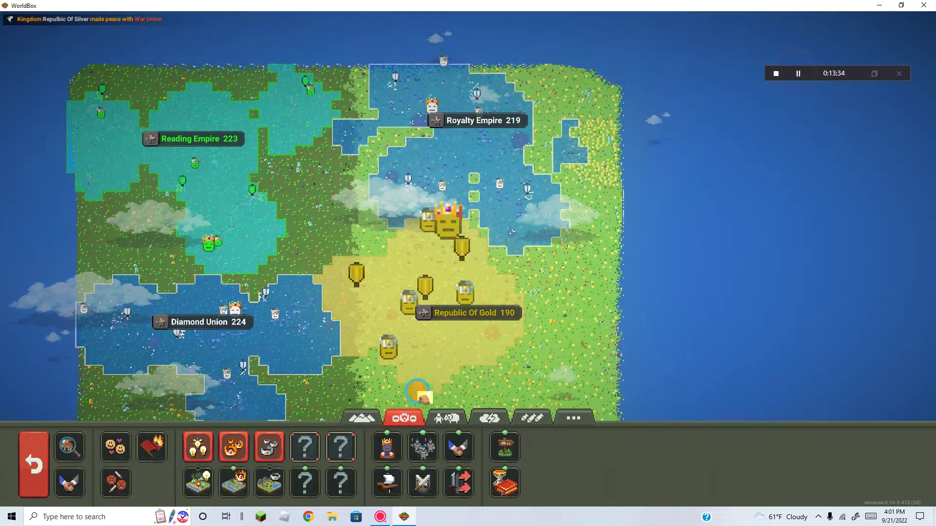
left_click(427, 162)
mouse_move(419, 452)
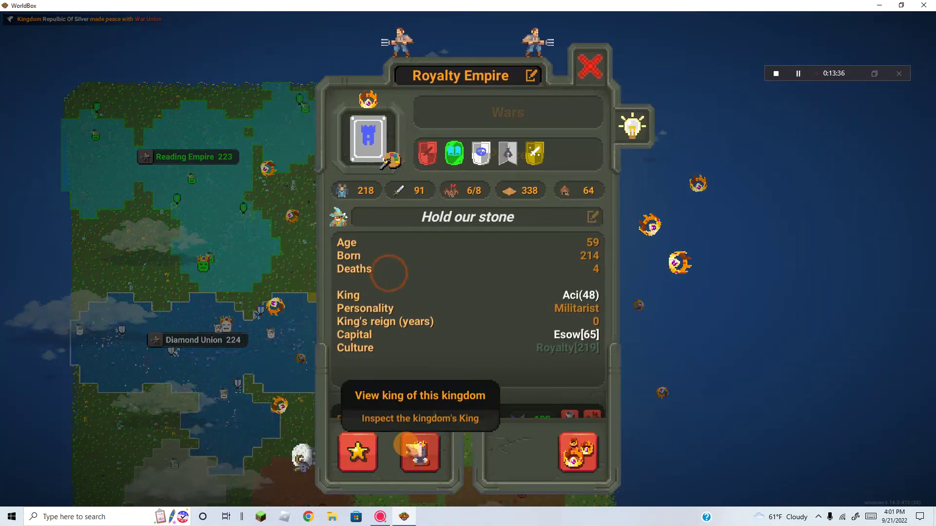
left_click(421, 450)
type("Royal 2")
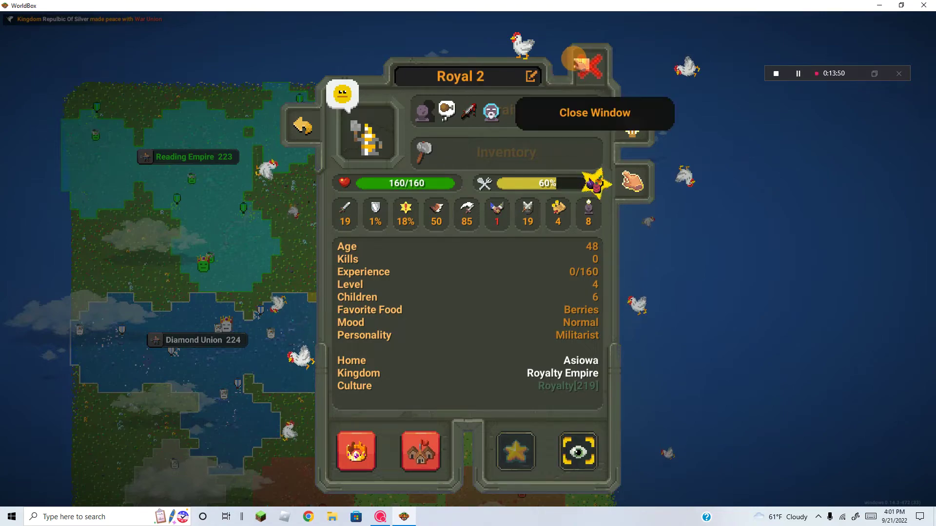
left_click(588, 68)
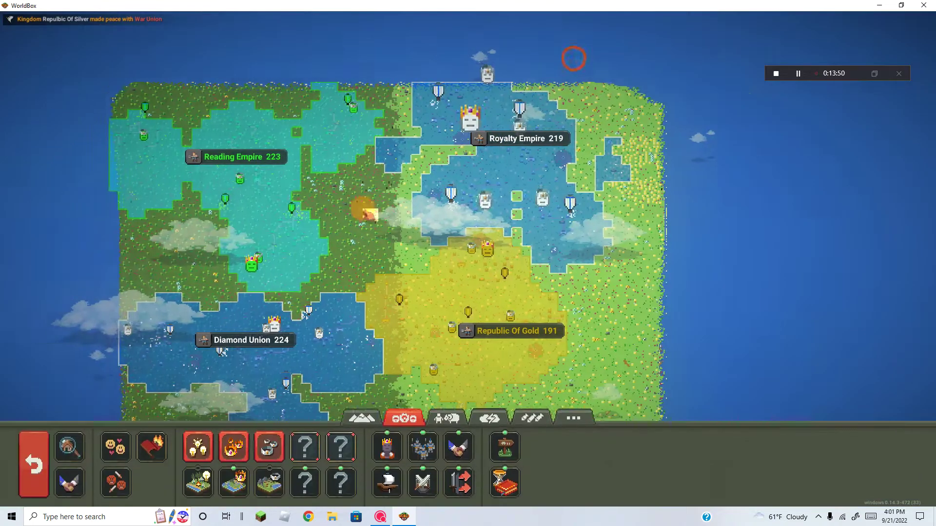
scroll(468, 263, "up", 3)
mouse_move(468, 263)
left_mouse_down()
mouse_move(135, 330)
mouse_move(135, 215)
left_mouse_up()
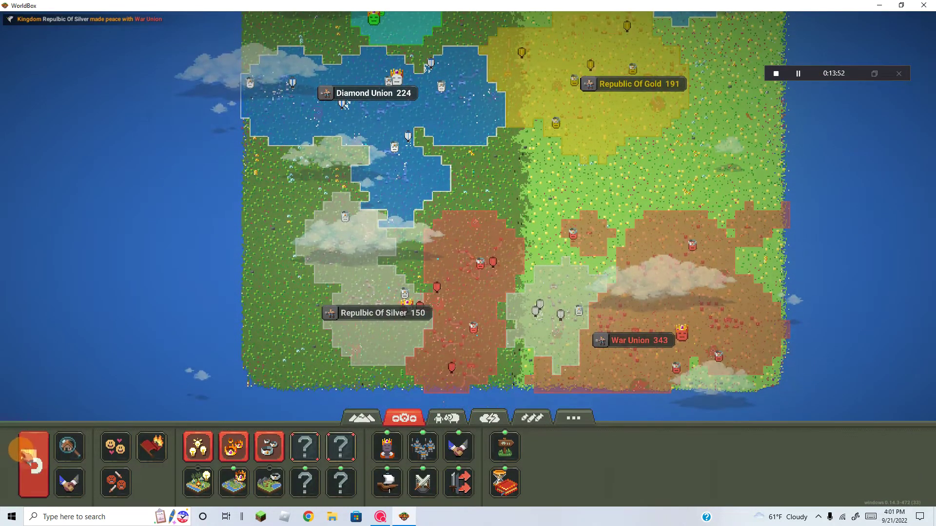
left_click(34, 465)
left_click(33, 447)
left_click_drag(556, 292, 468, 233)
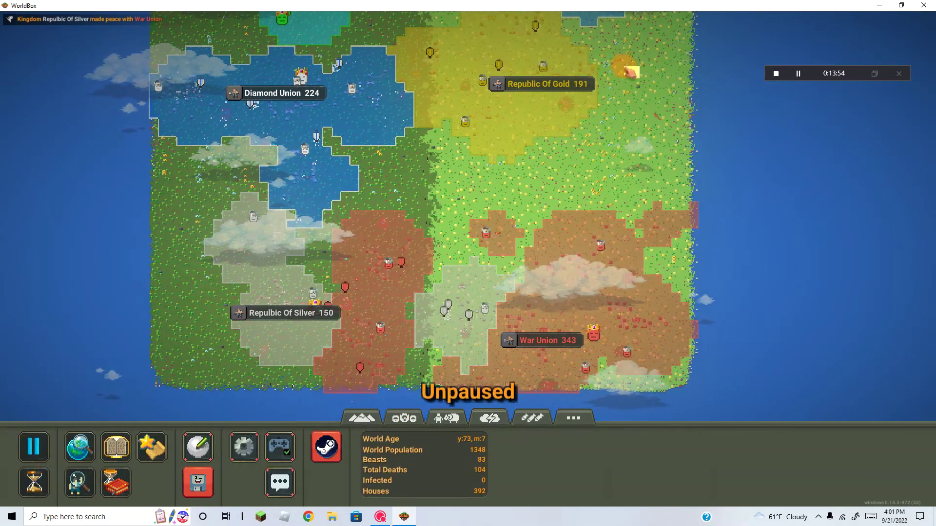
scroll(450, 242, "up", 3)
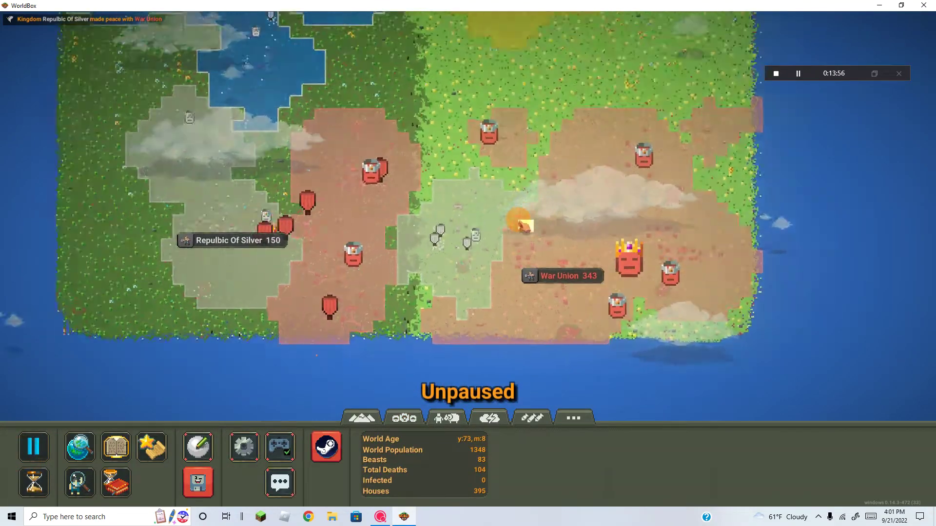
scroll(450, 242, "up", 4)
scroll(468, 242, "down", 3)
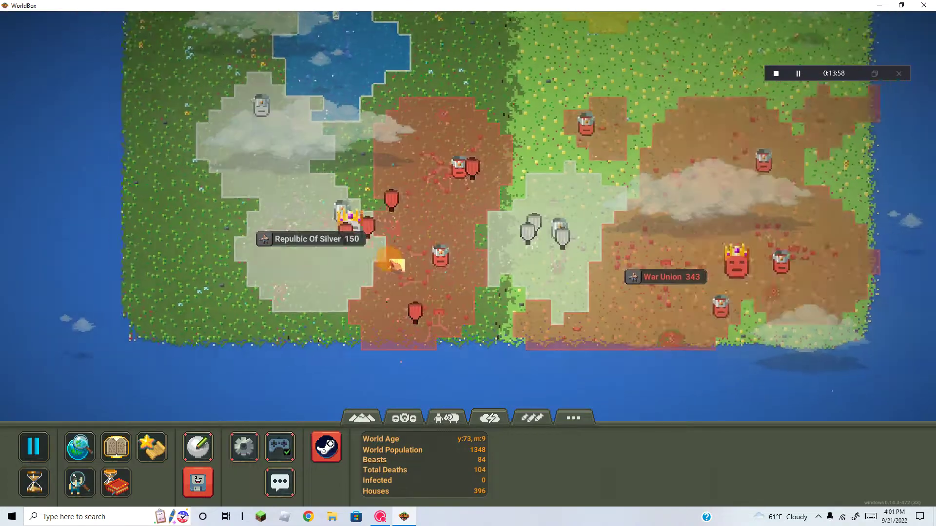
left_click_drag(293, 219, 409, 278)
scroll(468, 220, "down", 3)
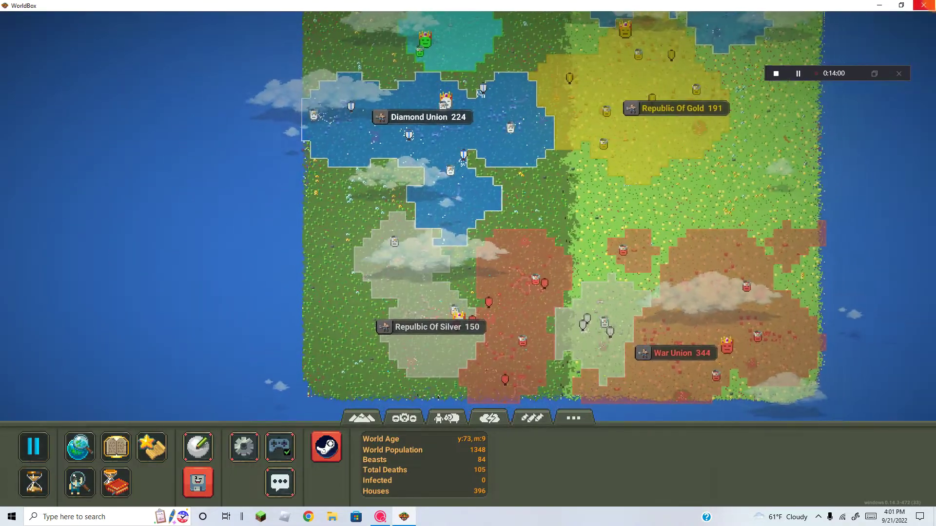
left_click_drag(512, 278, 490, 227)
left_click(34, 448)
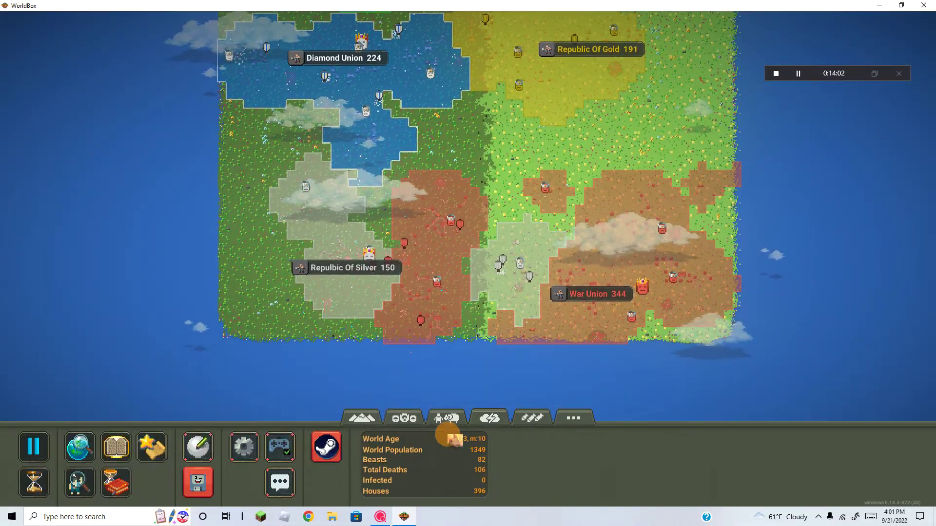
scroll(351, 278, "up", 3)
scroll(351, 278, "up", 3)
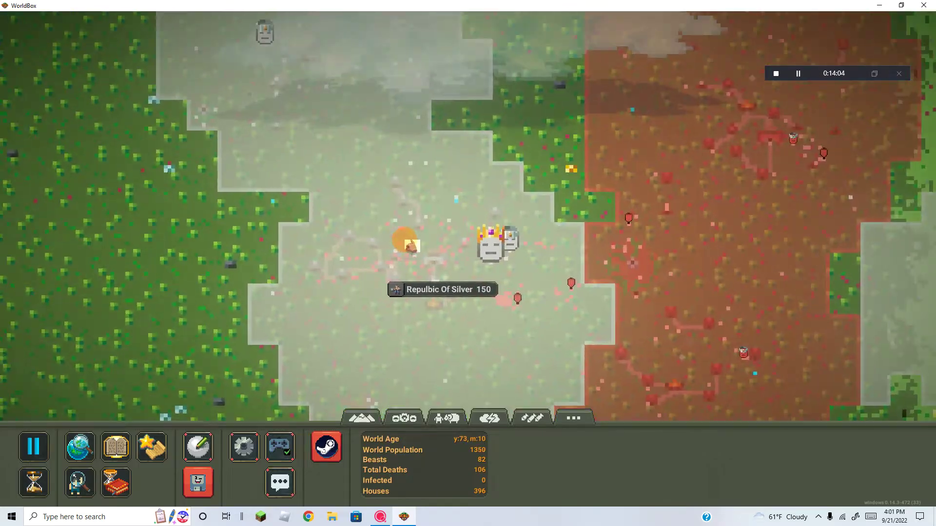
scroll(351, 278, "up", 3)
scroll(351, 278, "up", 2)
scroll(486, 270, "down", 4)
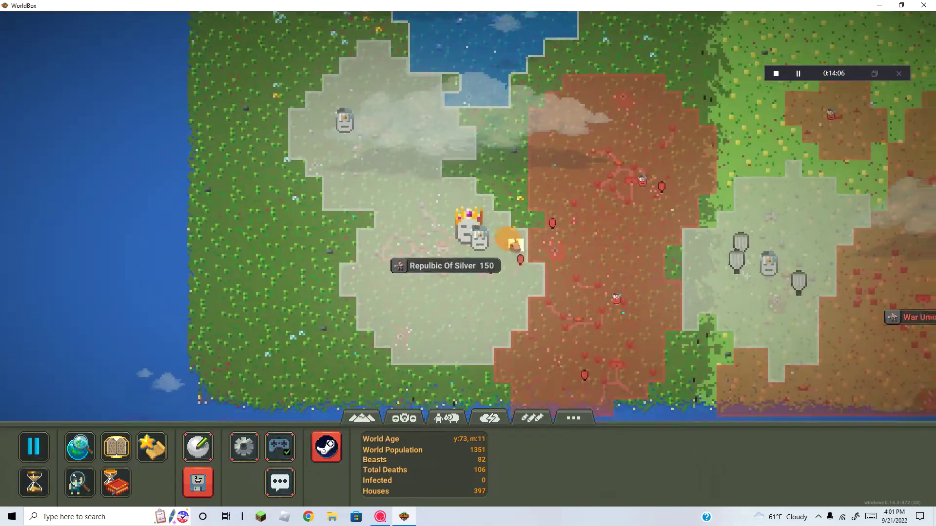
scroll(512, 241, "up", 3)
scroll(512, 241, "up", 4)
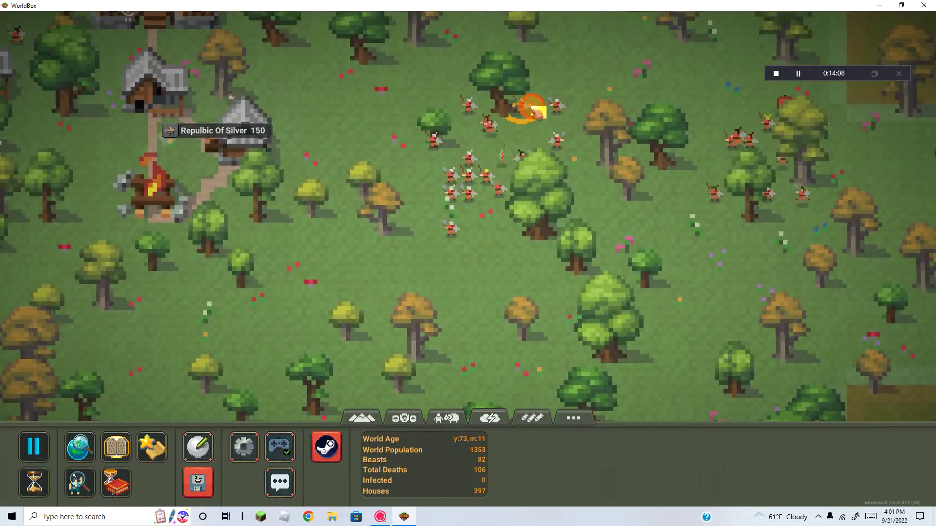
left_click(533, 143)
left_click(592, 70)
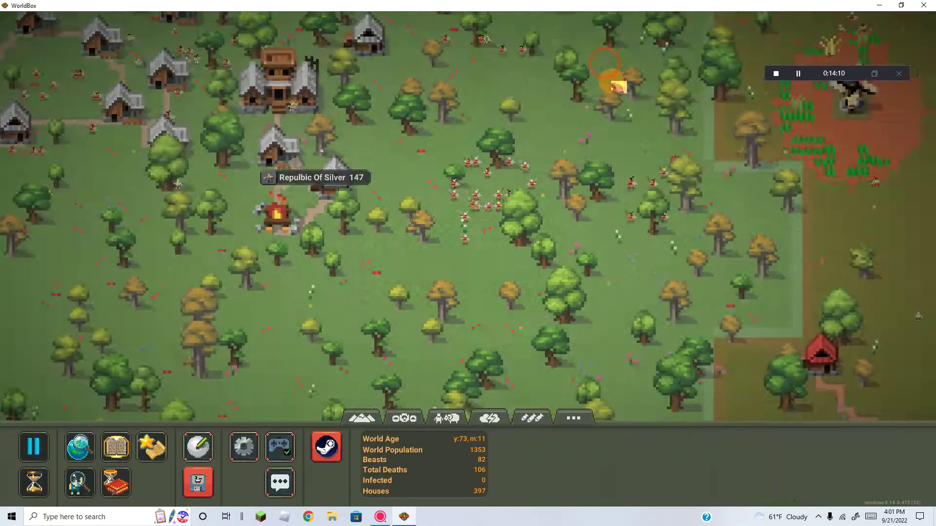
scroll(469, 219, "down", 3)
scroll(512, 219, "down", 3)
scroll(585, 234, "down", 3)
scroll(468, 263, "up", 3)
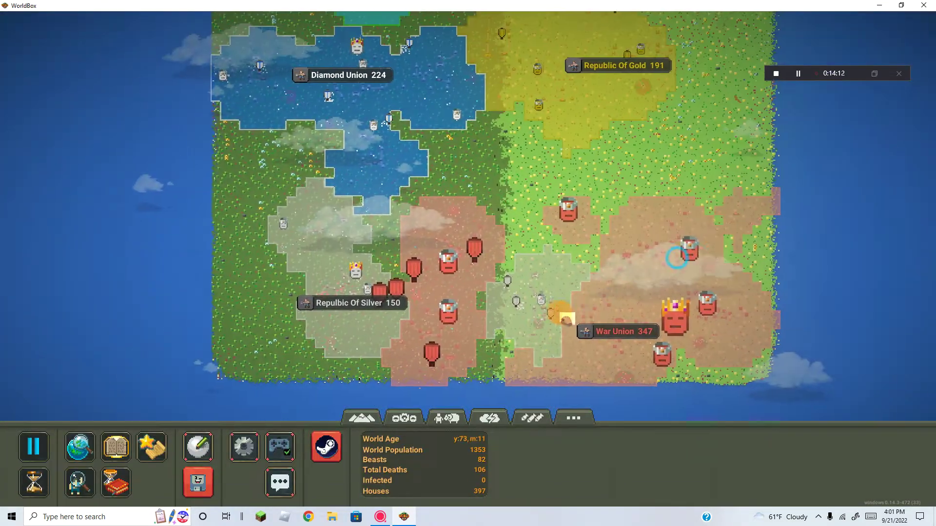
scroll(466, 281, "up", 3)
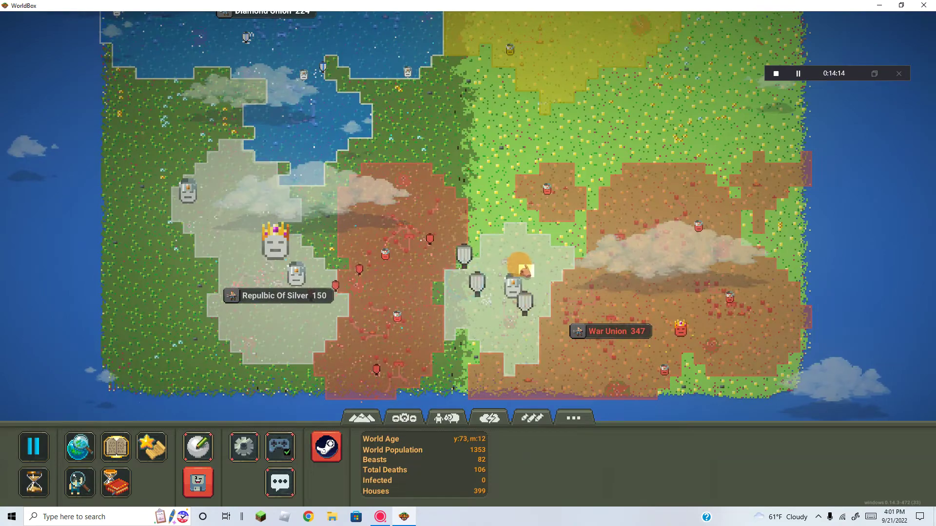
left_click(276, 295)
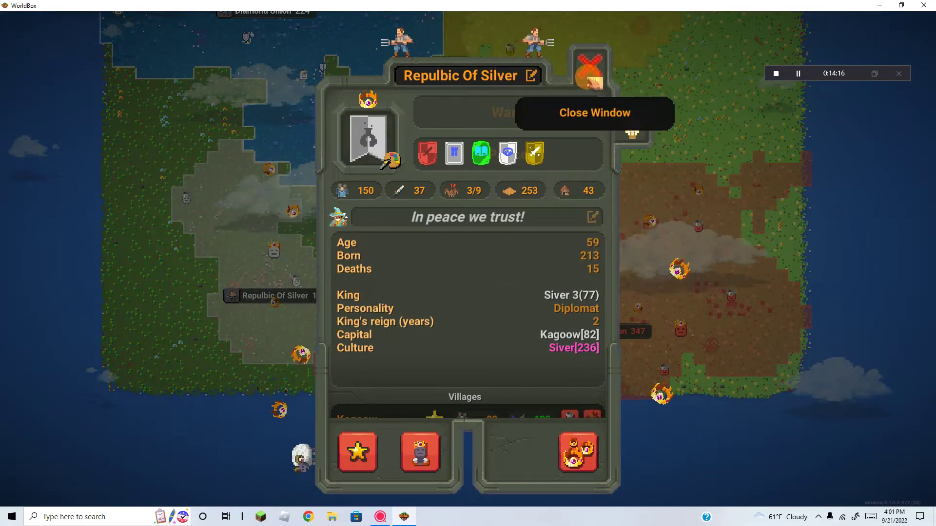
scroll(538, 216, "down", 3)
scroll(537, 215, "down", 3)
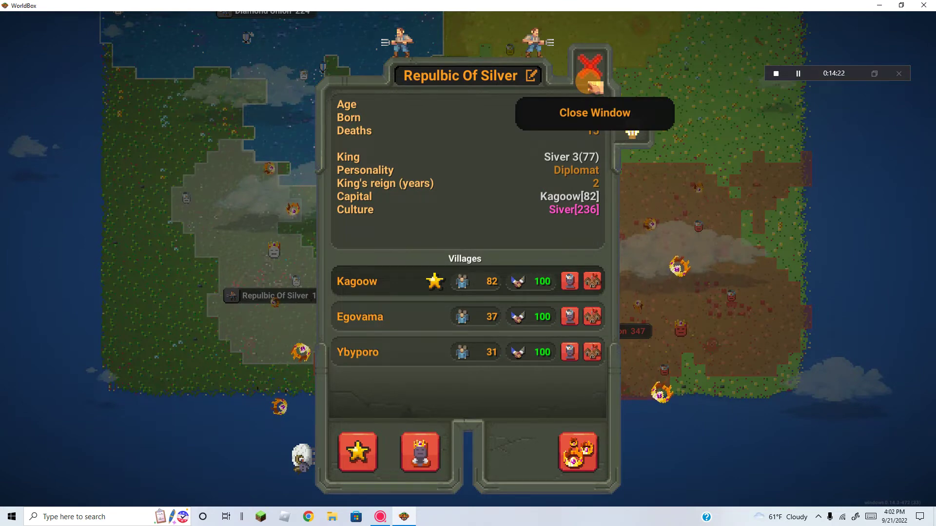
left_click(591, 68)
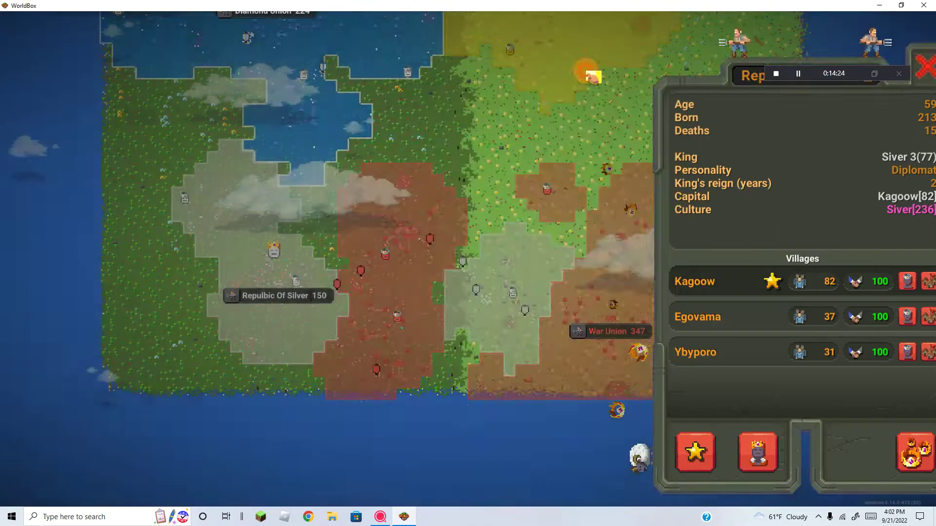
scroll(593, 206, "down", 5)
scroll(592, 206, "up", 3)
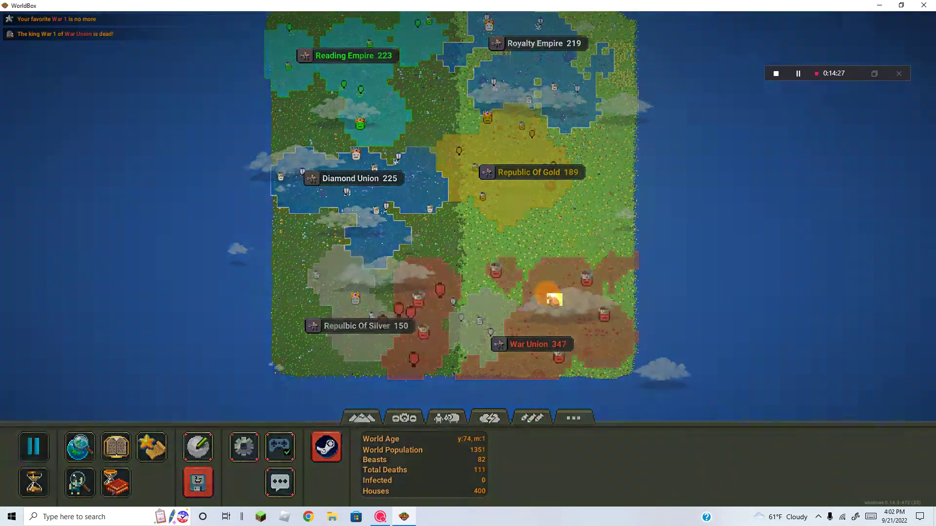
left_click(520, 322)
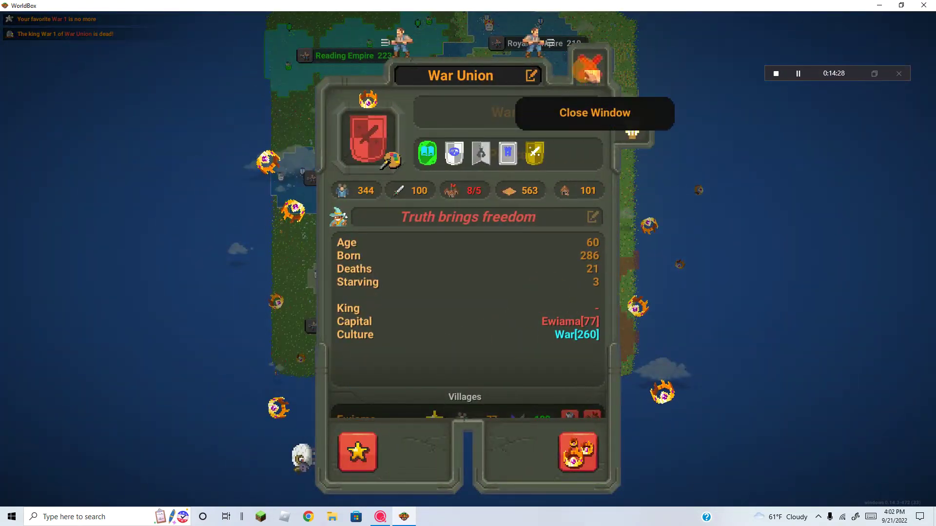
left_click(590, 68)
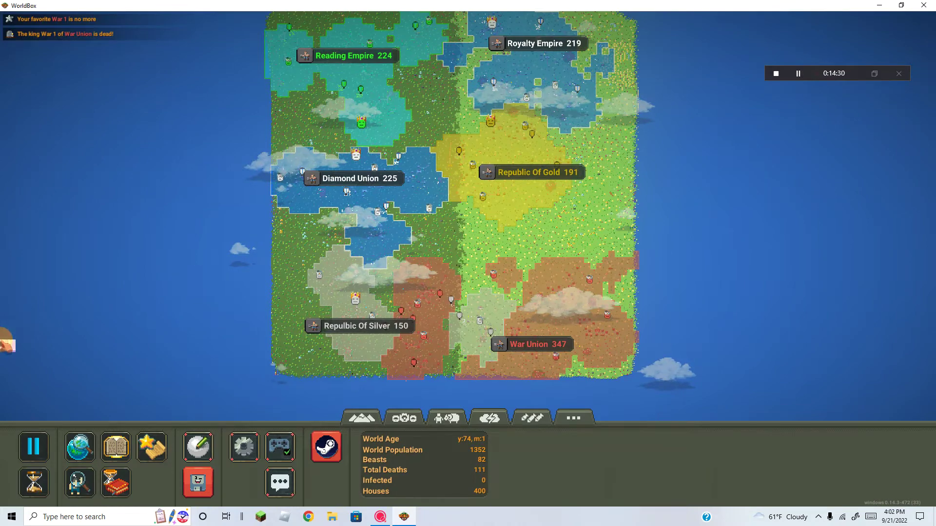
left_click(351, 179)
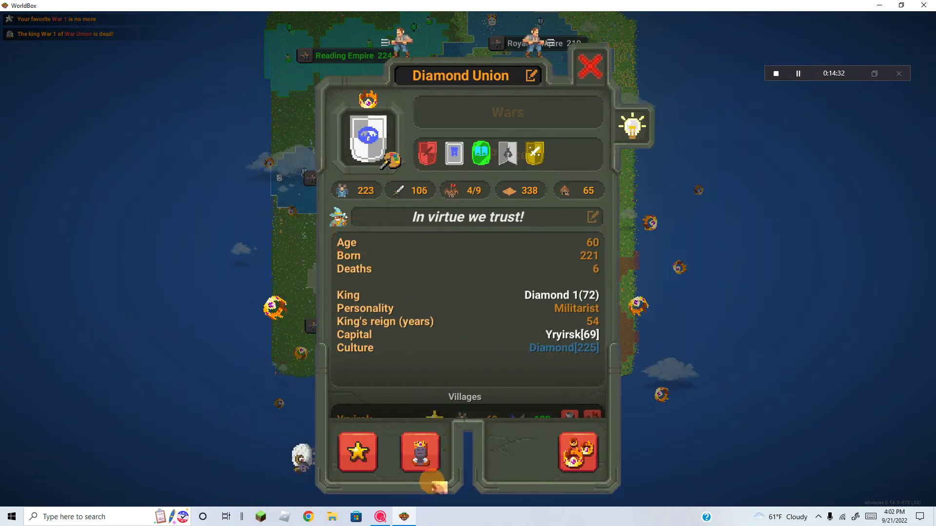
left_click(421, 452)
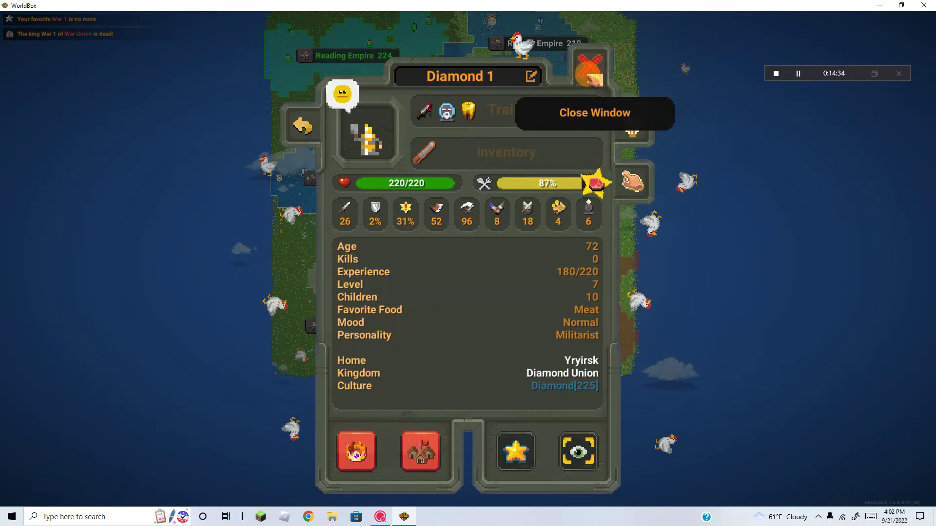
left_click(591, 67)
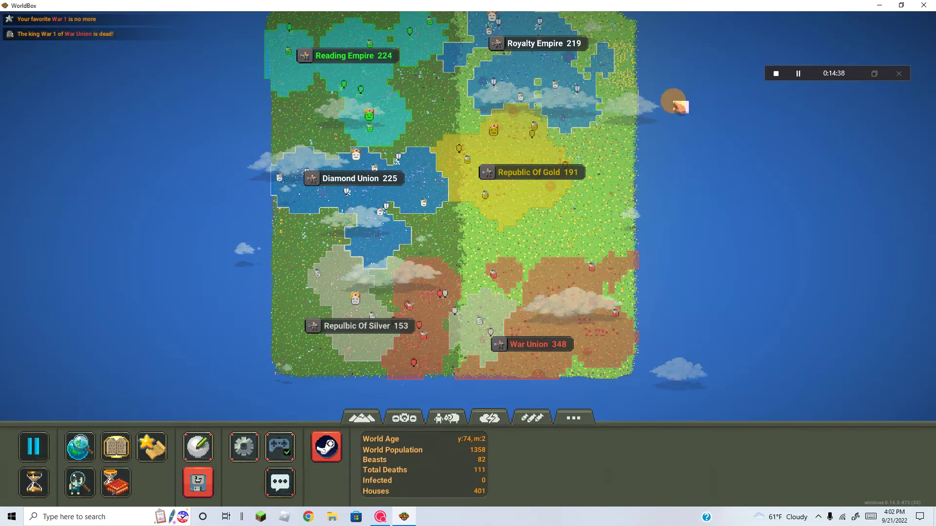
Step: Mark Royalty Empire's king Royal 2 as a favourite
left_click(544, 43)
left_click(422, 452)
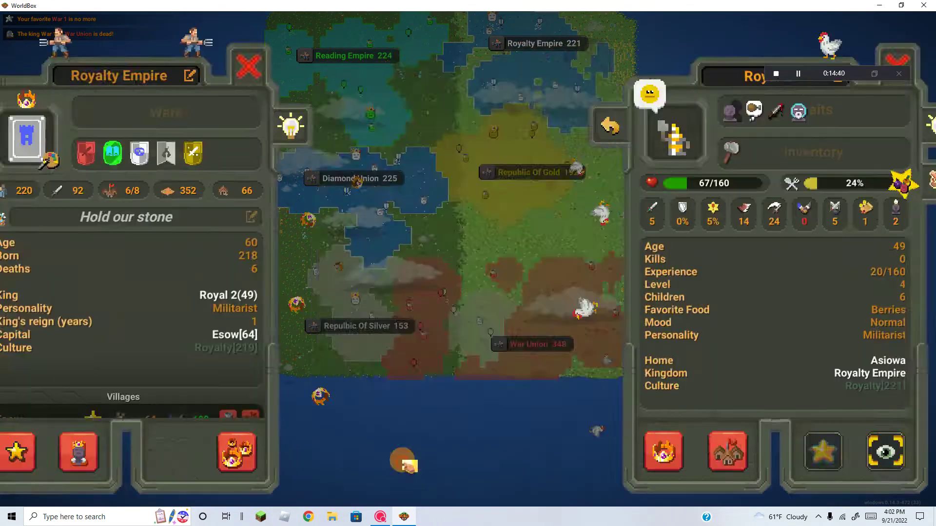
left_click(515, 452)
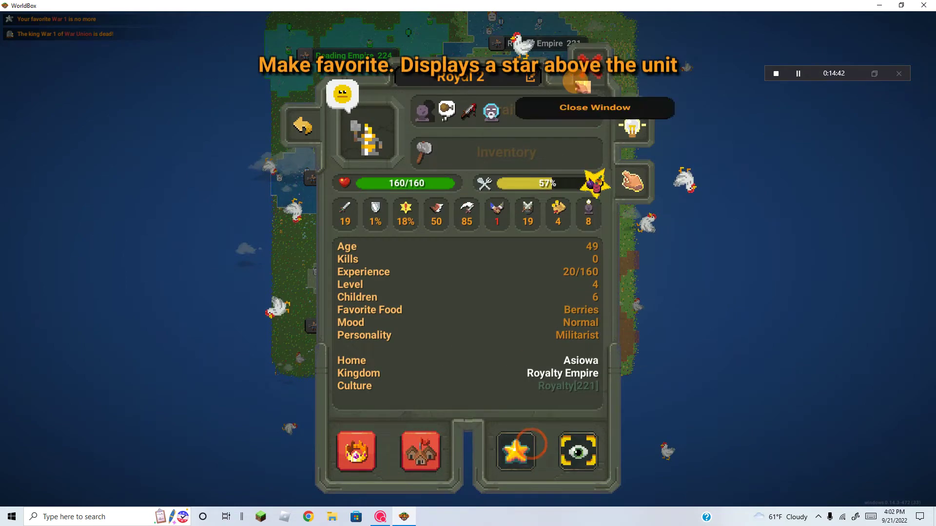
left_click(591, 68)
Step: Mark Republic Of Gold's king Gold 2 as a favourite, briefly checking Atochto village
left_click(537, 172)
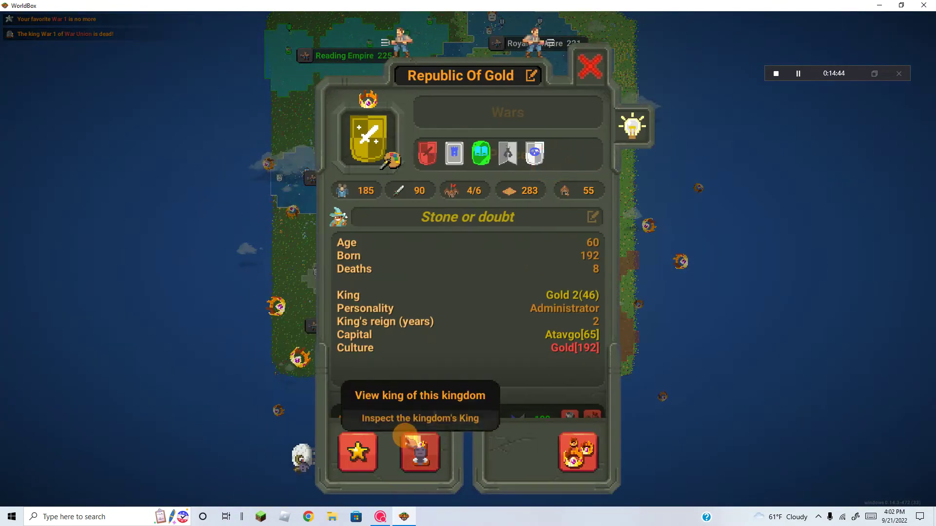
left_click(421, 453)
left_click(632, 182)
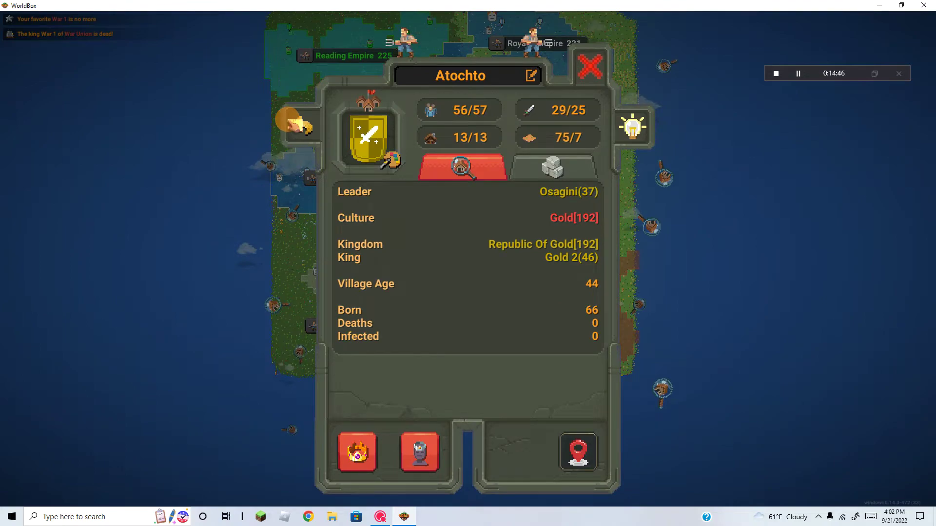
left_click(578, 453)
left_click(516, 453)
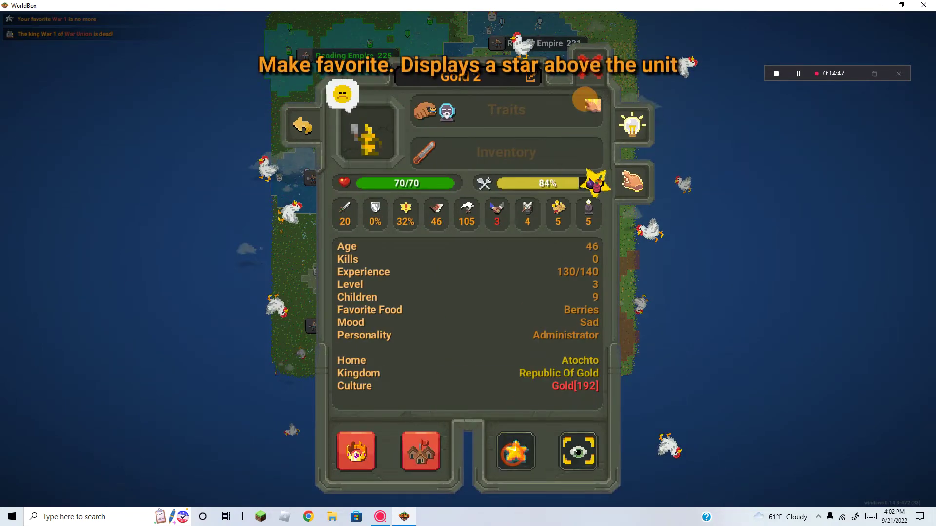
left_click(621, 62)
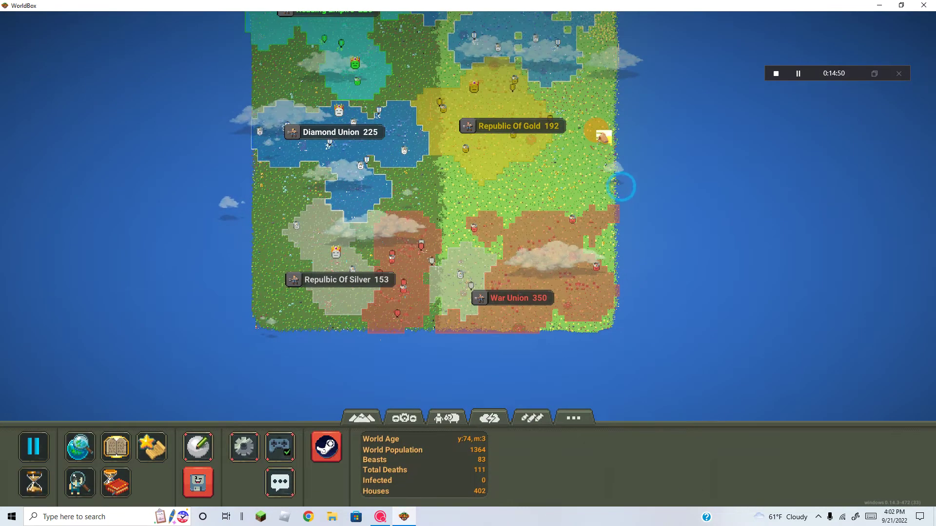
scroll(468, 183, "up", 3)
scroll(468, 242, "up", 4)
scroll(468, 242, "down", 4)
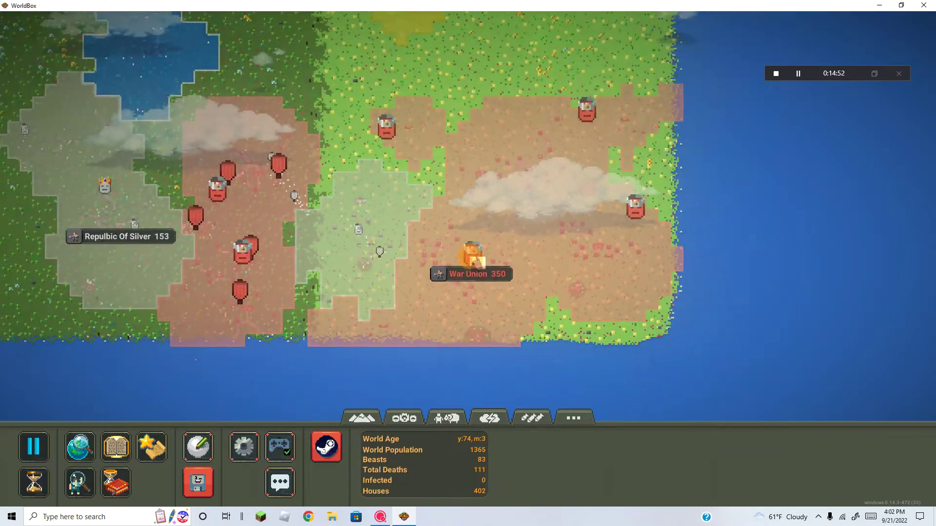
left_click(471, 268)
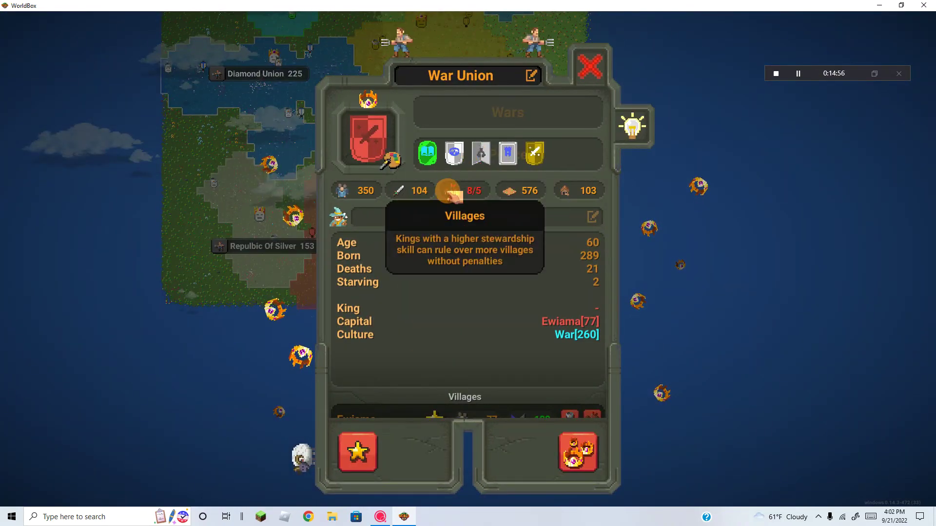
scroll(593, 72, "down", 5)
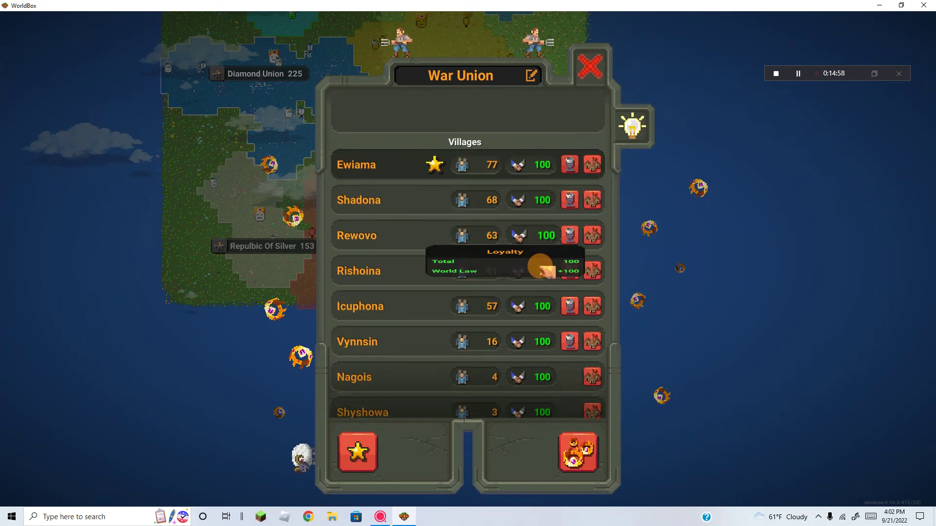
left_click(589, 65)
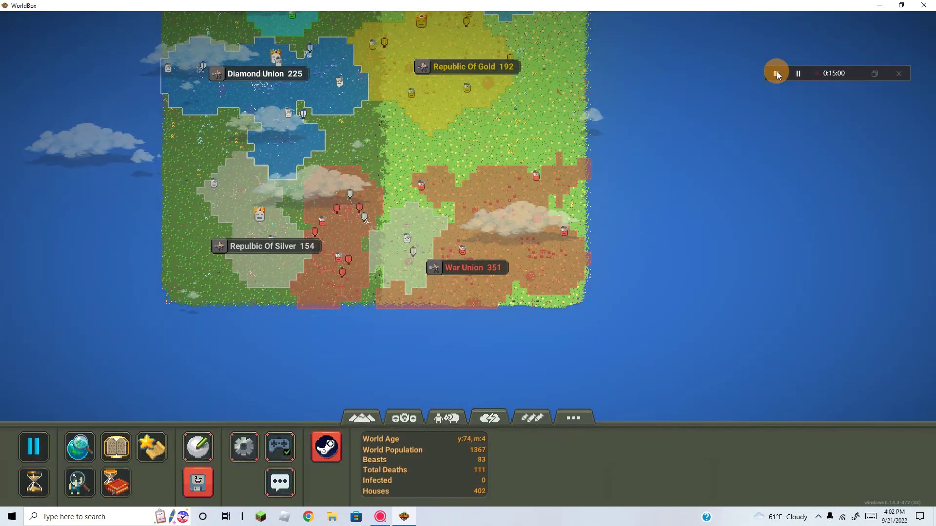